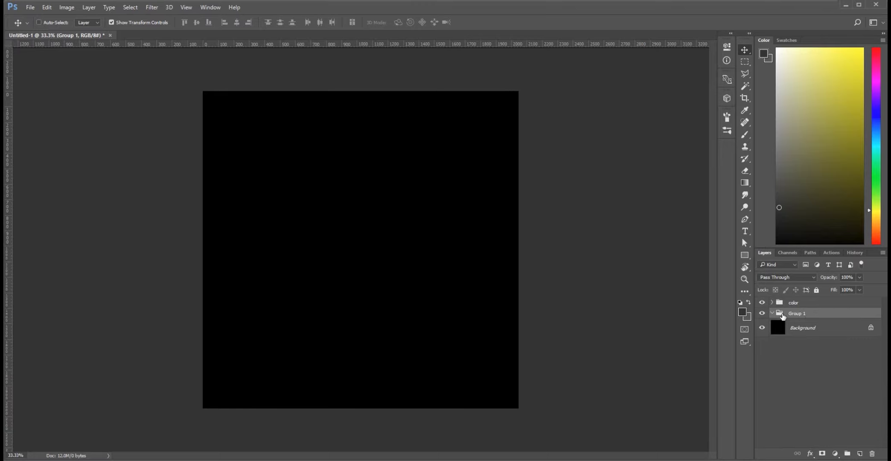
Hide Group 1 and make the color group the active layer group.
left_click(762, 313)
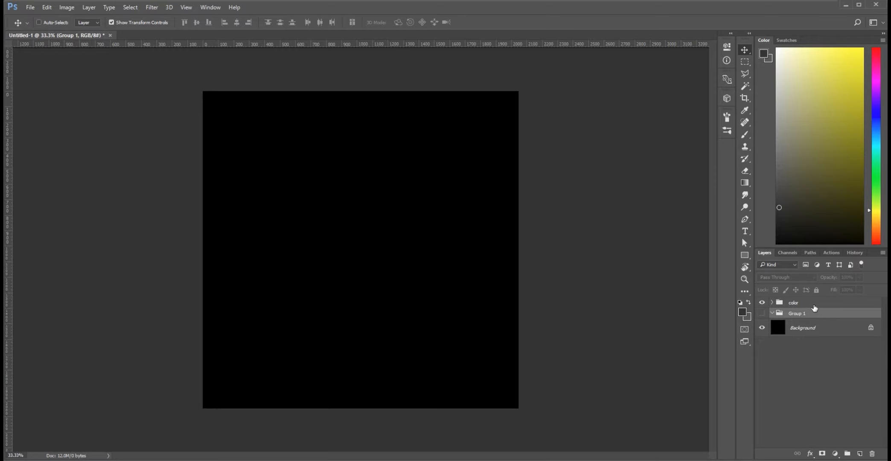
left_click(812, 305)
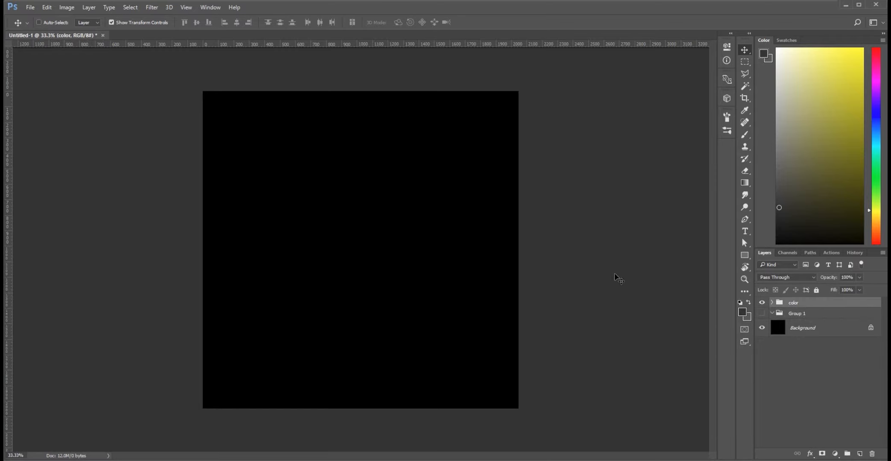
Open the five stone photos stonePic_1 through stonePic_5 as separate documents.
left_click(29, 9)
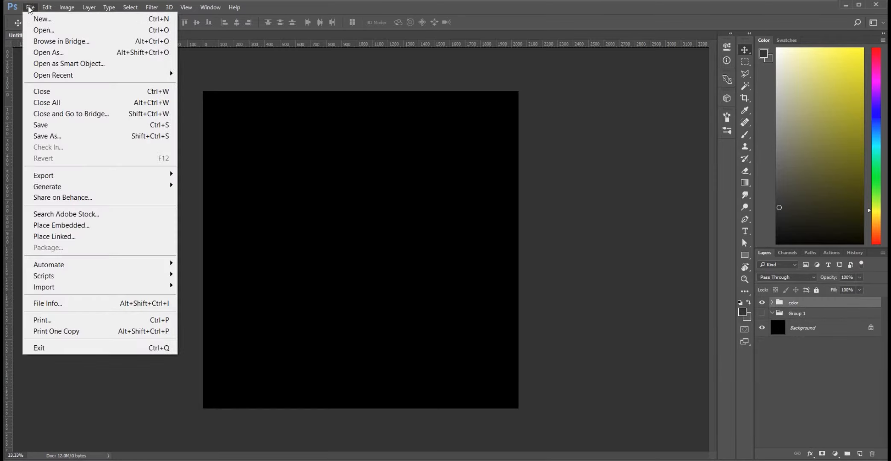
left_click(49, 33)
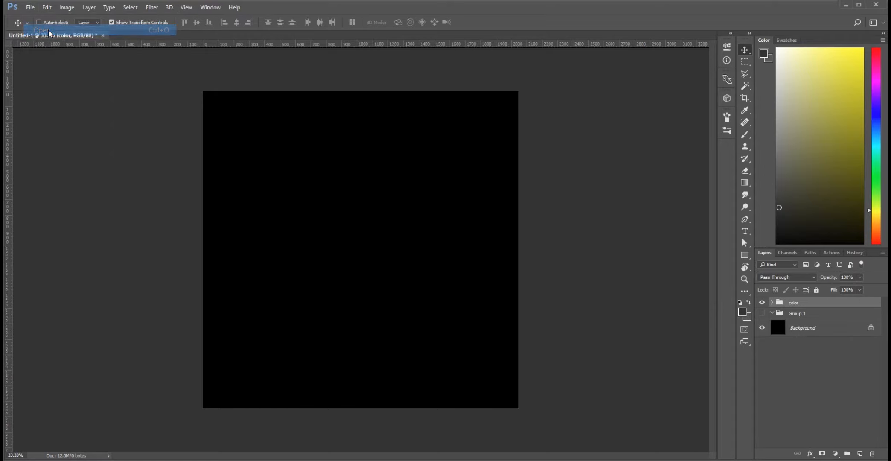
left_click_drag(410, 111, 186, 75)
left_click(563, 381)
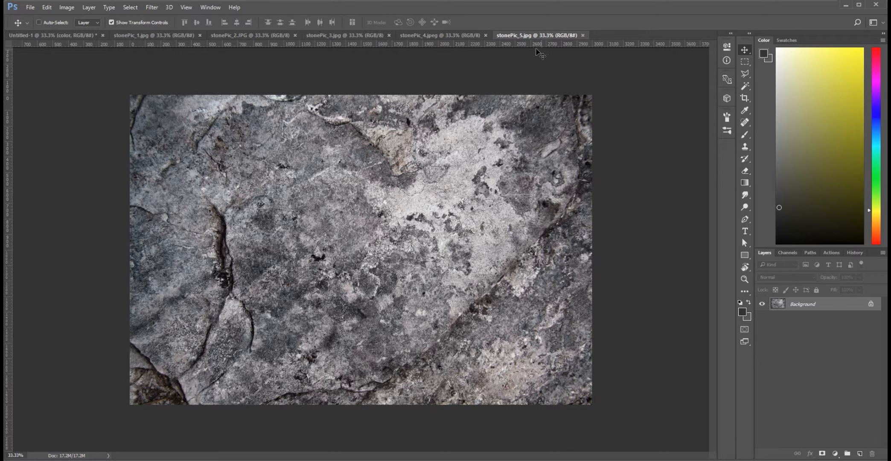
Check the pixel dimensions of stonePic_5.jpg in Image Size and leave without changing them.
left_click(67, 8)
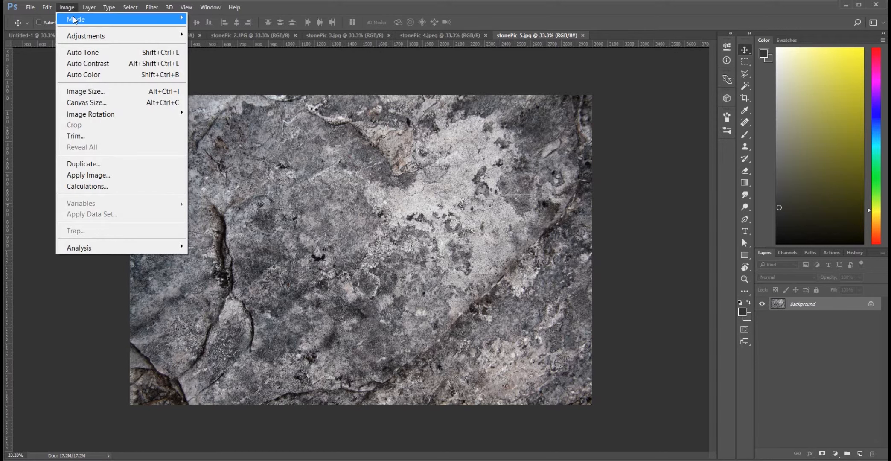
mouse_move(74, 20)
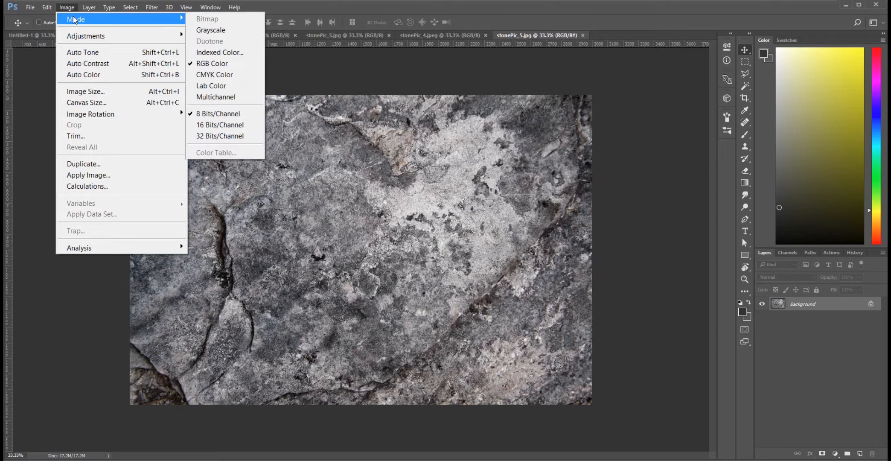
left_click(108, 90)
left_click_drag(4, 167, 411, 103)
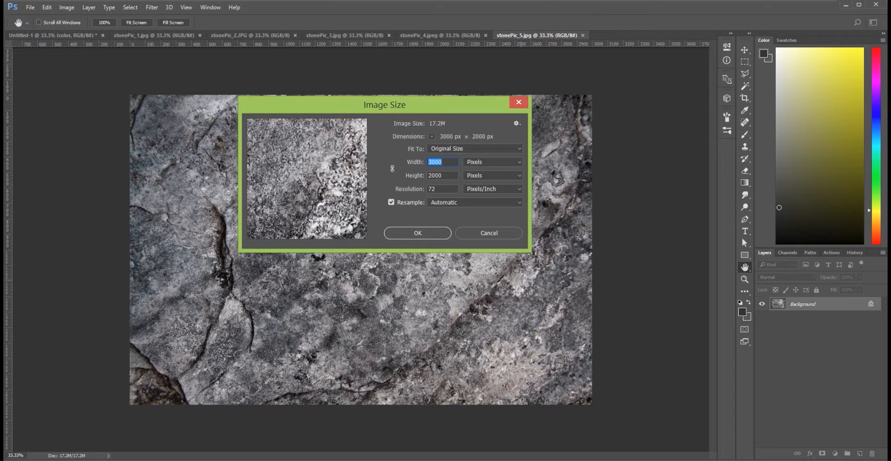
left_click(499, 235)
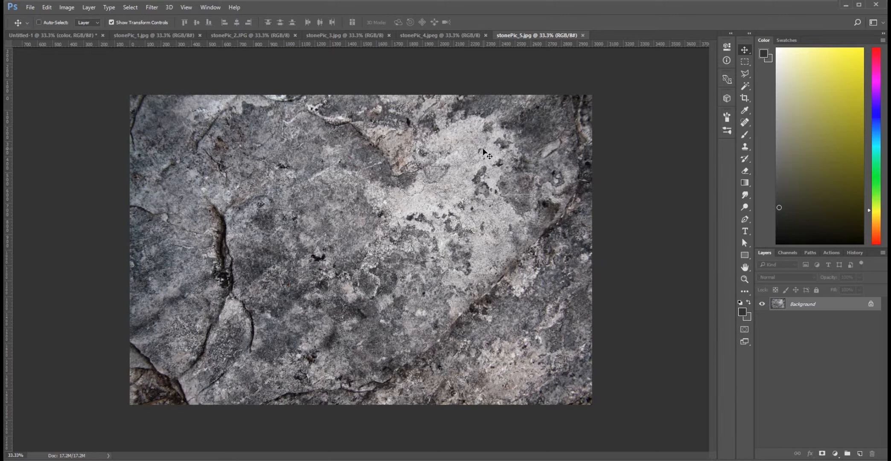
Look through all five open stone photos to compare their textures, finishing on stonePic_5.jpg.
left_click(424, 35)
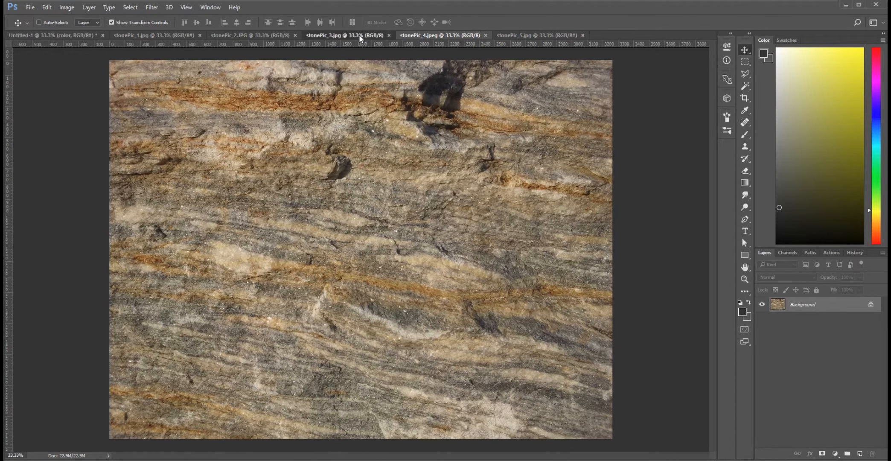
left_click(333, 36)
left_click(273, 37)
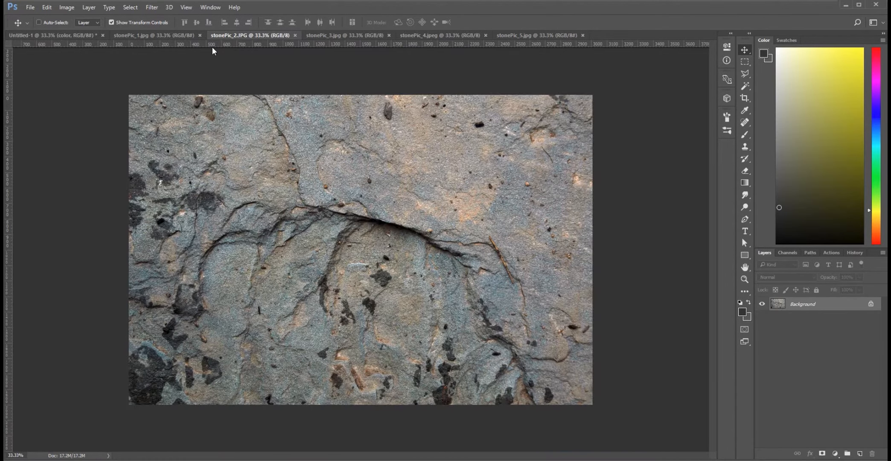
left_click(173, 37)
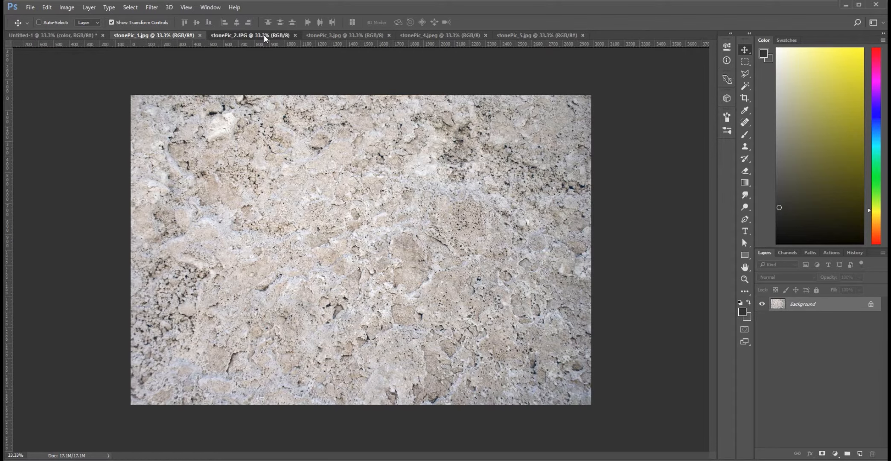
left_click(264, 35)
left_click(348, 34)
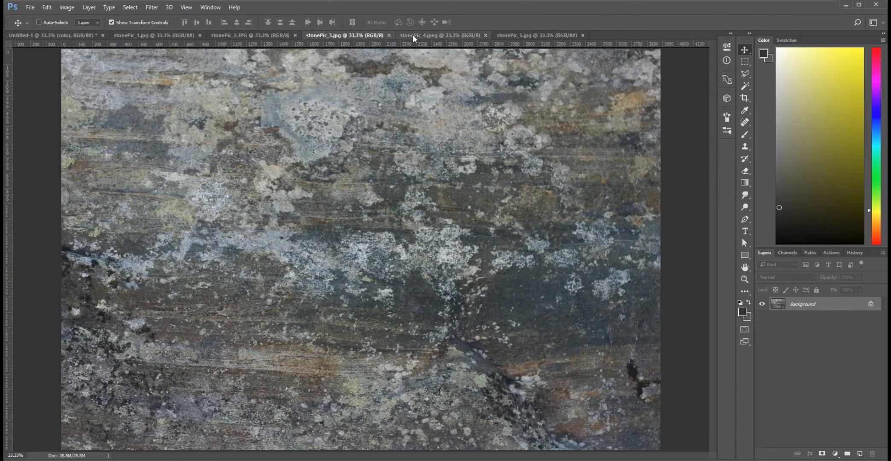
left_click(439, 35)
left_click(517, 34)
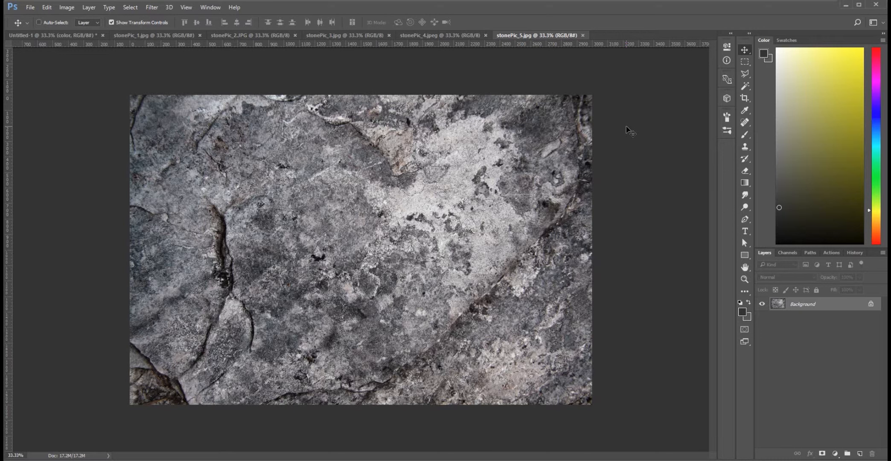
Copy the whole stonePic_5.jpg image and paste it into the Untitled-1 document as a new layer.
key("ctrl+a")
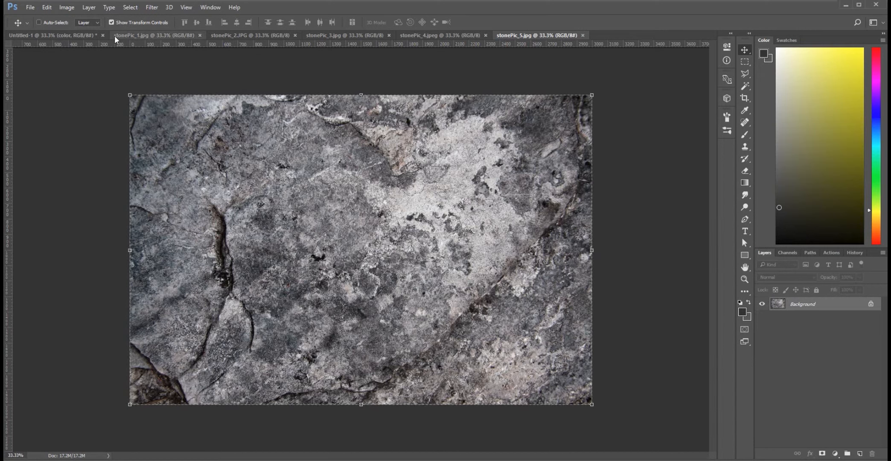
left_click(76, 35)
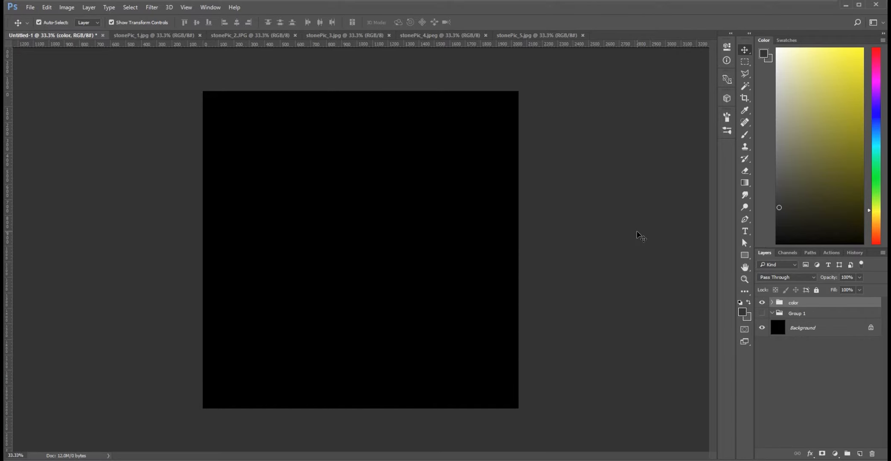
key("ctrl+v")
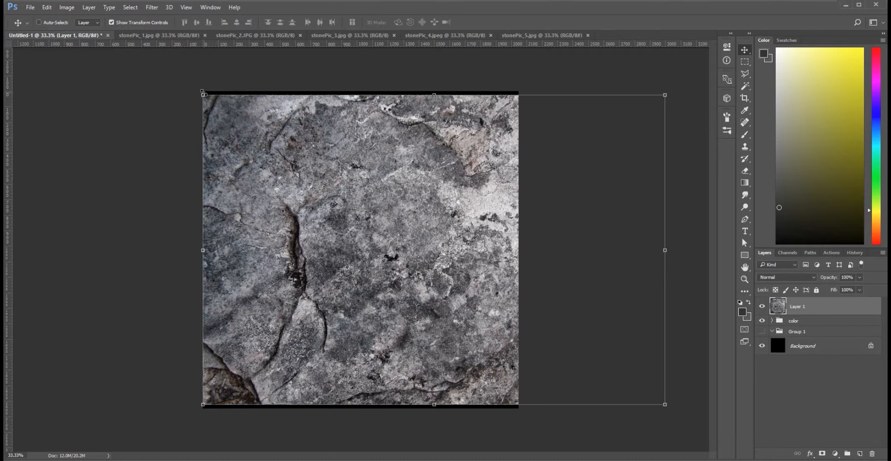
Scale the pasted grey stone layer to about 104% and shift it so it covers the whole canvas.
left_click_drag(203, 95, 191, 76)
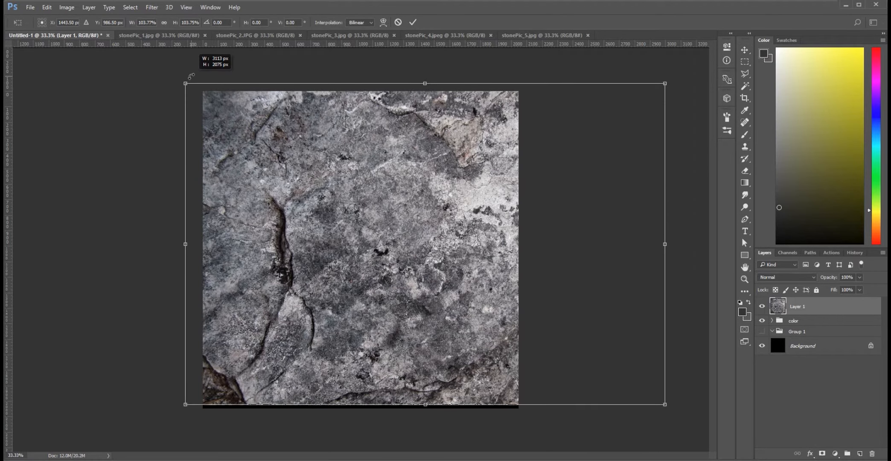
left_click_drag(435, 206, 412, 210)
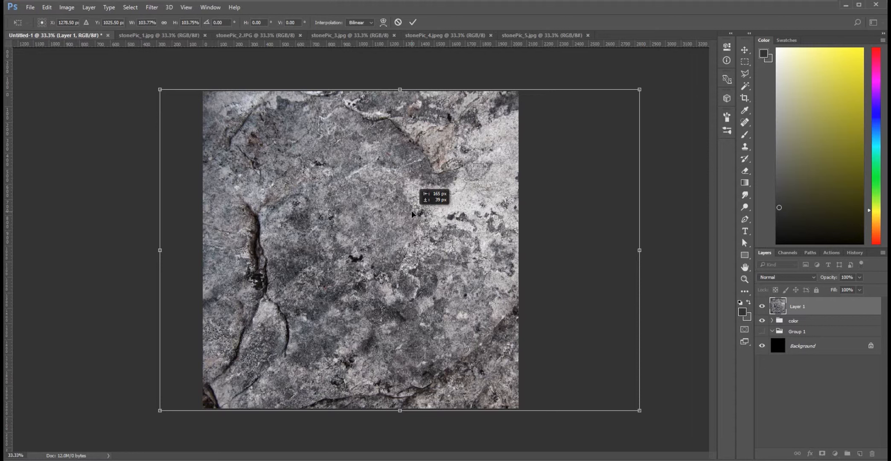
left_click_drag(412, 211, 412, 210)
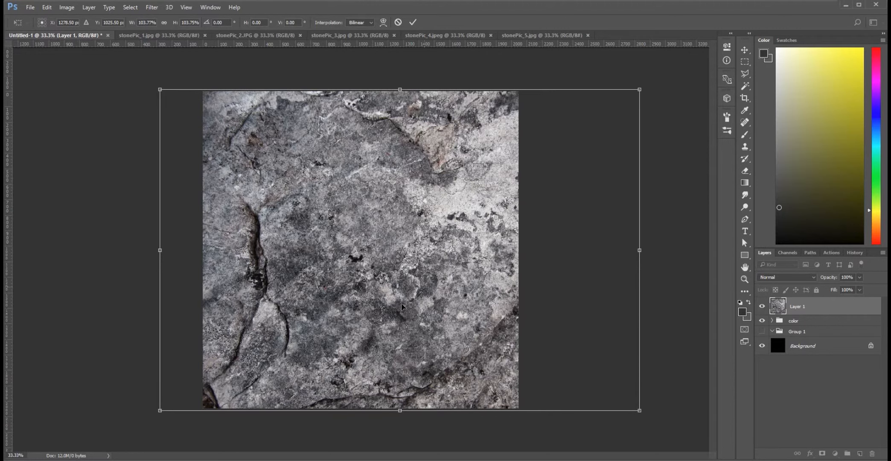
key("Return")
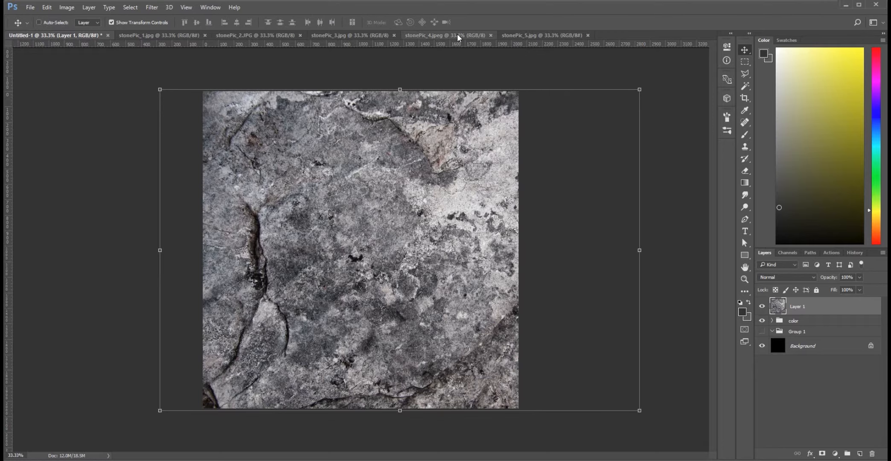
Copy the whole stonePic_2.JPG image and paste it into Untitled-1 above the grey stone layer.
left_click(457, 35)
left_click(354, 36)
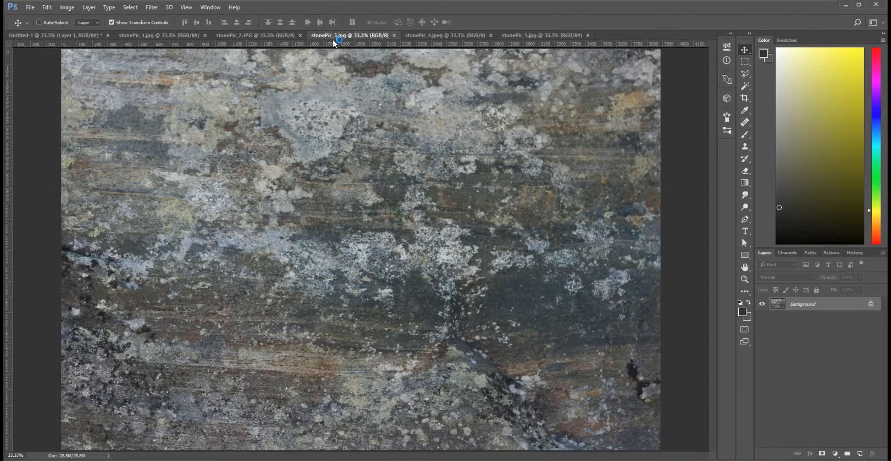
left_click(282, 35)
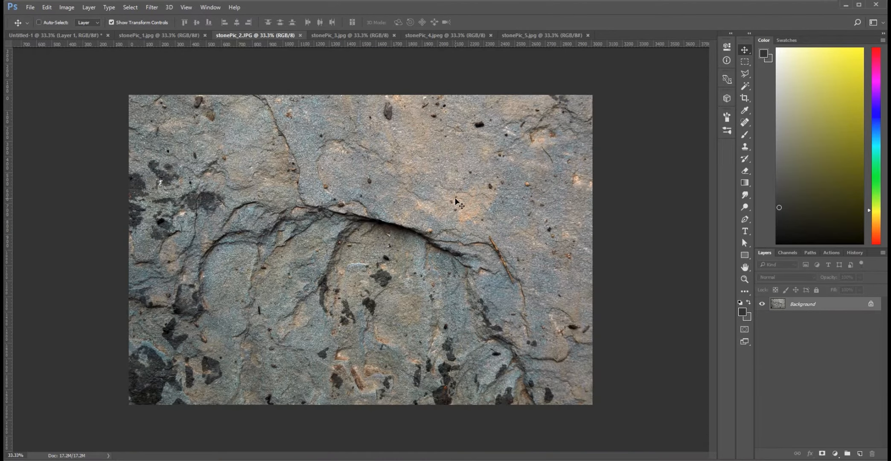
key("ctrl+a")
left_click(77, 37)
left_click(762, 320)
key("ctrl+v")
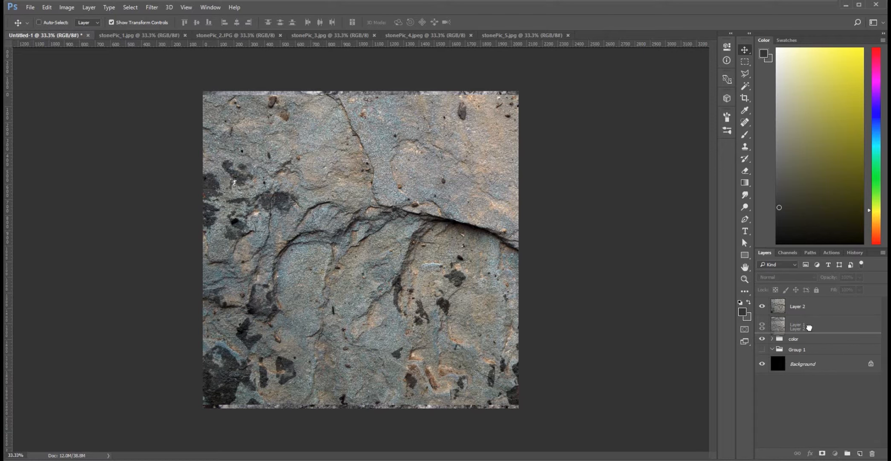
Reposition Layer 2 so the blue-brown stone spans the canvas width and fills about its upper two thirds.
left_click_drag(424, 232, 516, 221)
left_click_drag(521, 256, 522, 256)
left_click_drag(396, 255, 600, 318)
left_click_drag(449, 295, 263, 240)
left_click_drag(413, 236, 537, 276)
left_click_drag(413, 261, 293, 213)
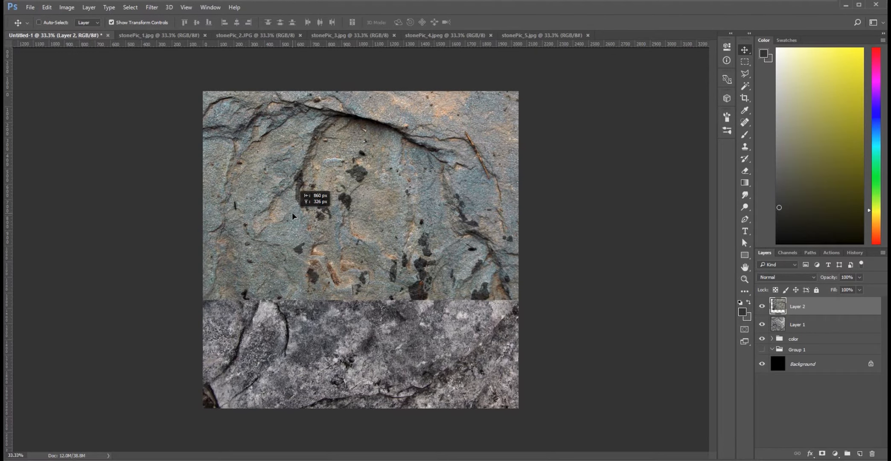
left_click_drag(293, 213, 292, 213)
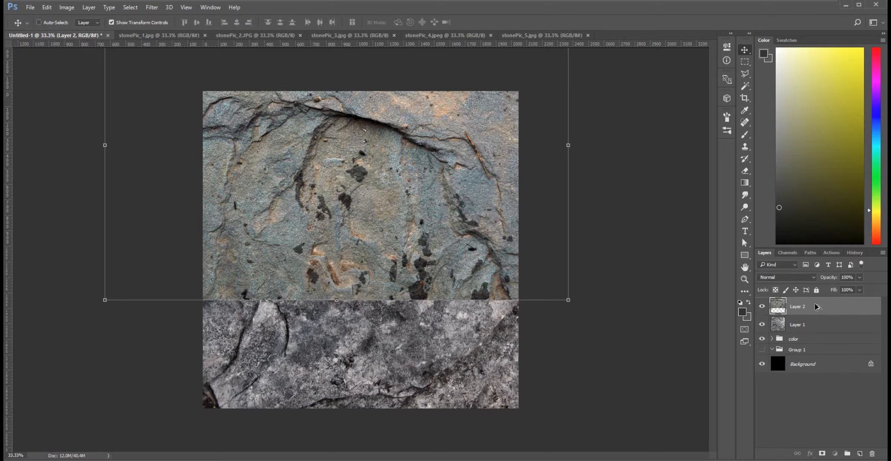
Duplicate Layer 2, placing the copy beneath the original and moving it down over the uncovered lower part of the canvas.
key("ctrl+j")
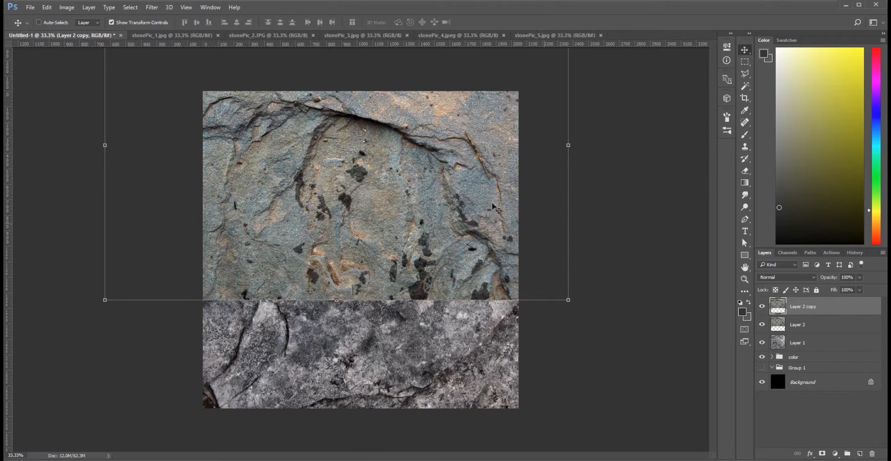
left_click_drag(823, 314, 813, 334)
left_click_drag(372, 131, 446, 304)
Rotate Layer 2 copy about 8.4 degrees counter-clockwise.
key("ctrl+t")
left_click_drag(627, 142, 594, 119)
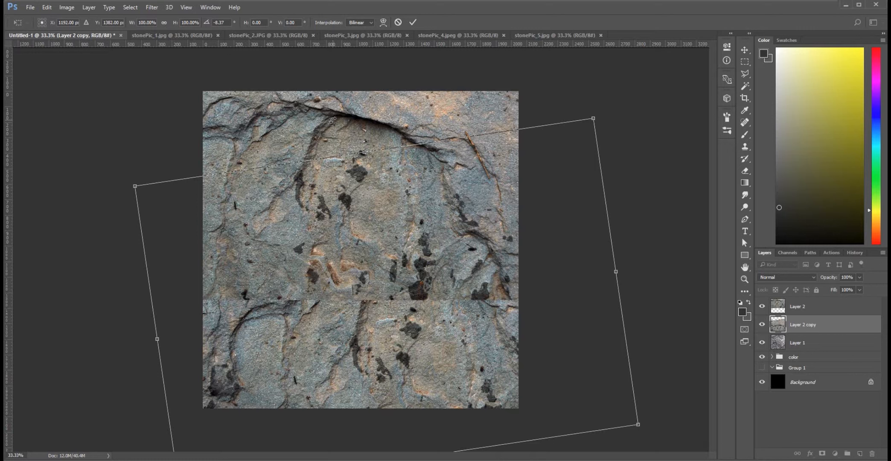
key("Return")
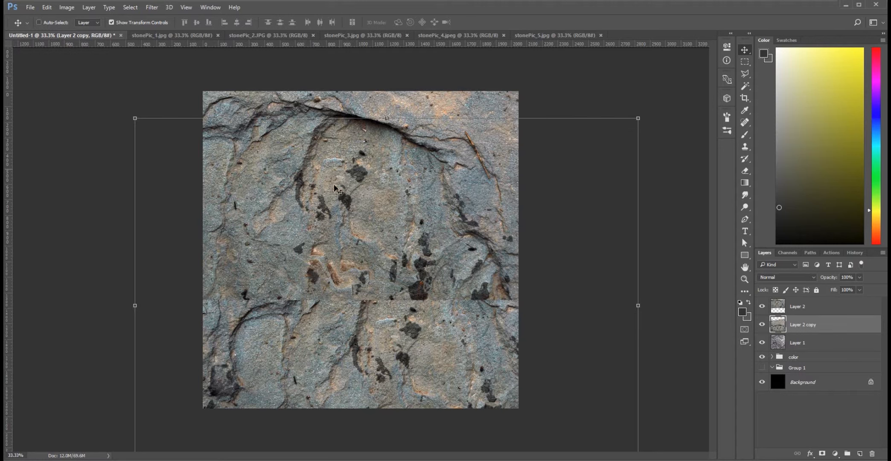
Rotate Layer 2 copy a further 11.7 degrees counter-clockwise and shift it up and to the right behind Layer 2.
mouse_move(409, 347)
left_mouse_down()
mouse_move(424, 335)
mouse_move(426, 347)
left_mouse_up()
left_click_drag(661, 121, 609, 97)
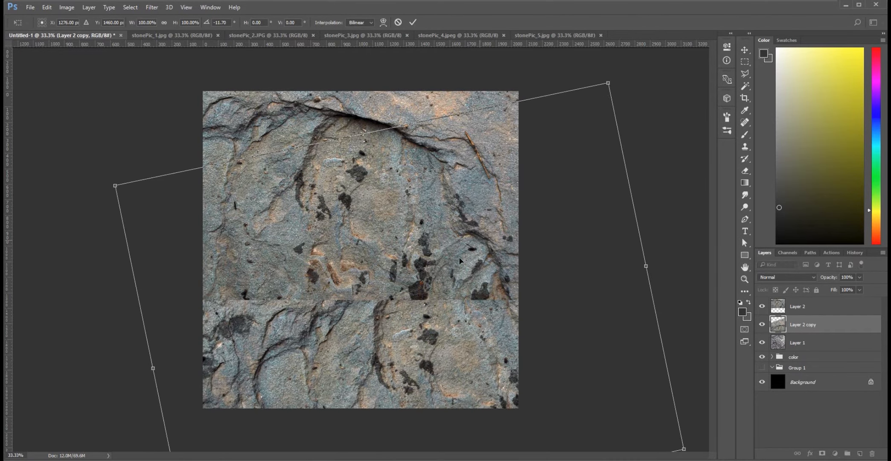
left_click_drag(419, 303, 471, 266)
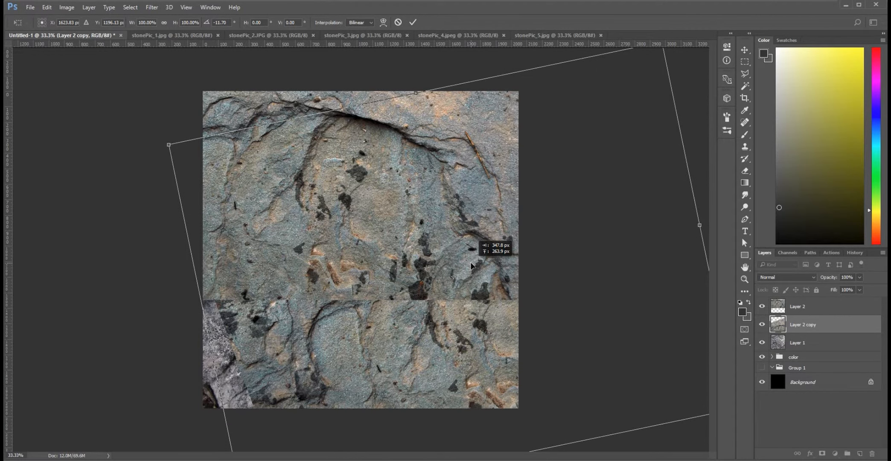
left_click_drag(471, 266, 471, 265)
key("Return")
Toggle the visibility of Layer 2 repeatedly to examine how the rotated copy lies beneath it.
left_click(762, 306)
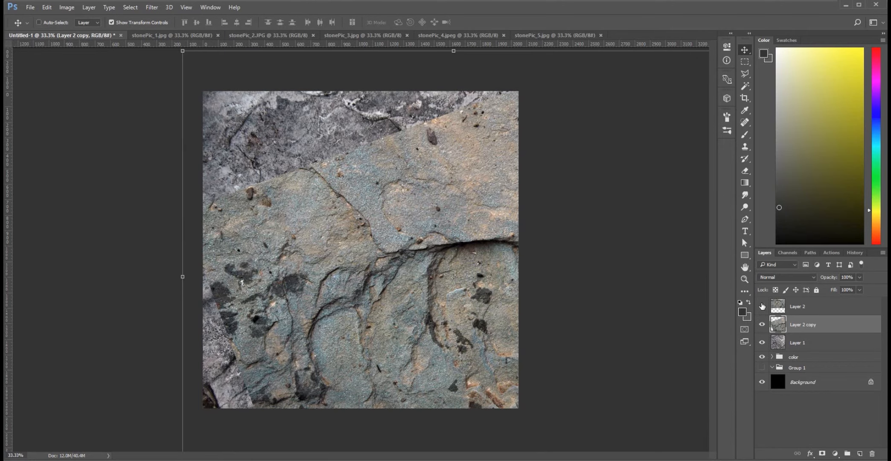
left_click(762, 306)
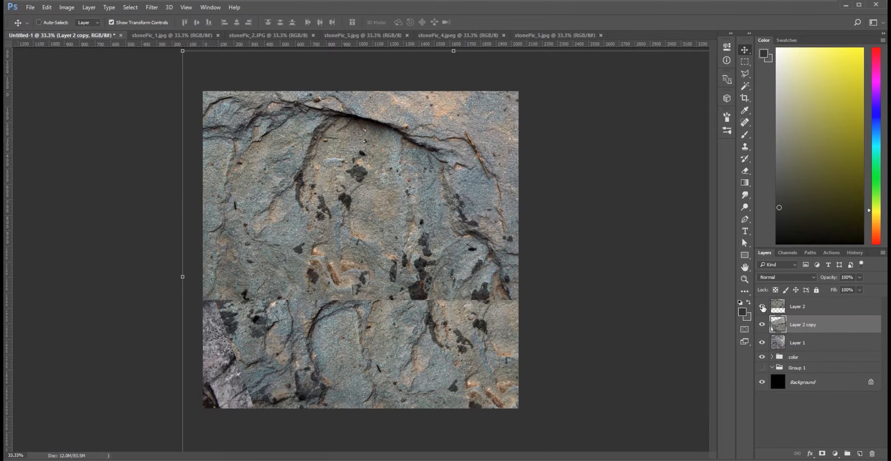
left_click(762, 306)
left_click(763, 306)
left_click(762, 306)
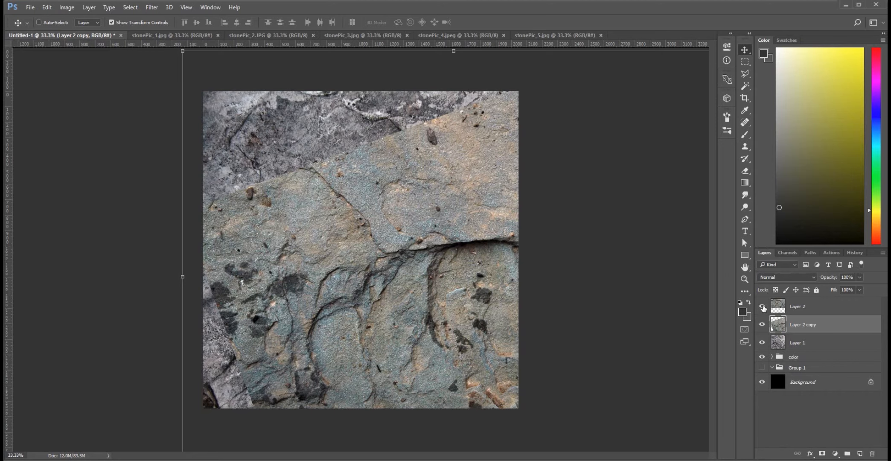
left_click(763, 306)
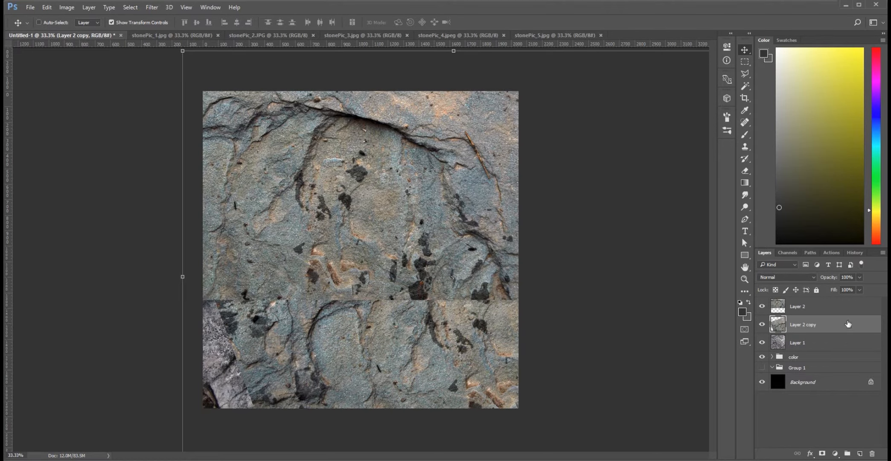
Temporarily lower Layer 2's opacity to examine how it overlaps the rotated copy beneath, restoring it to 100%.
left_click(822, 308)
left_click(860, 277)
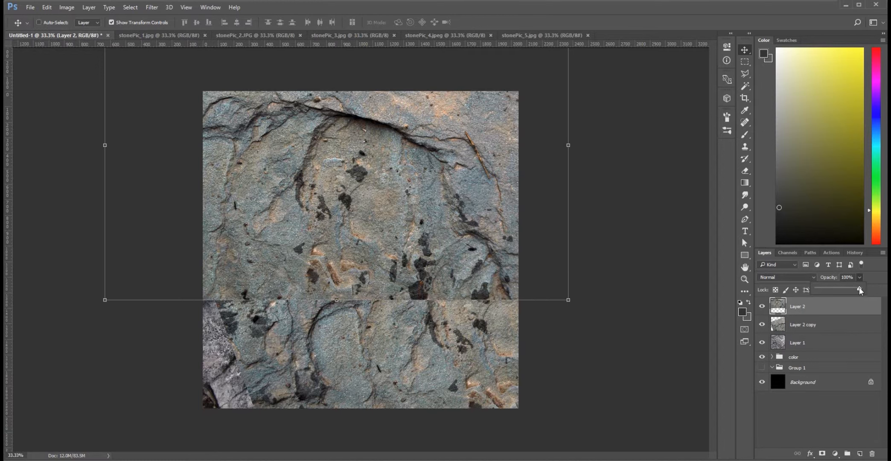
left_click_drag(839, 290, 834, 291)
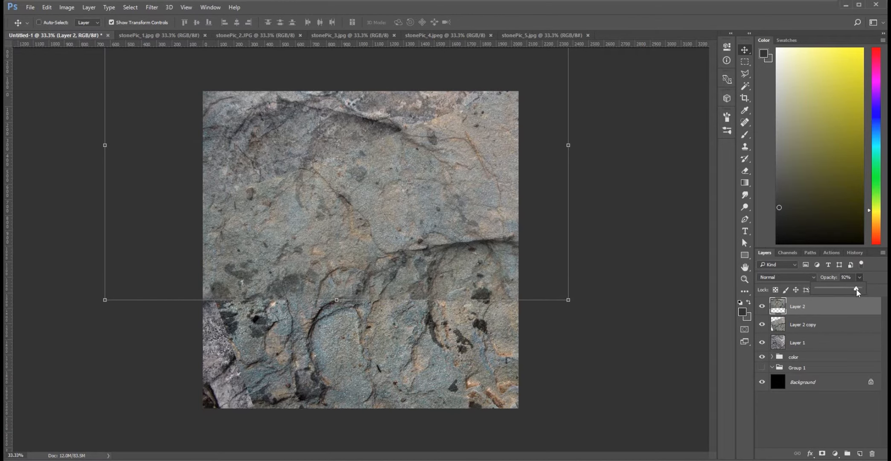
left_click_drag(838, 291, 834, 293)
left_click_drag(833, 293, 860, 290)
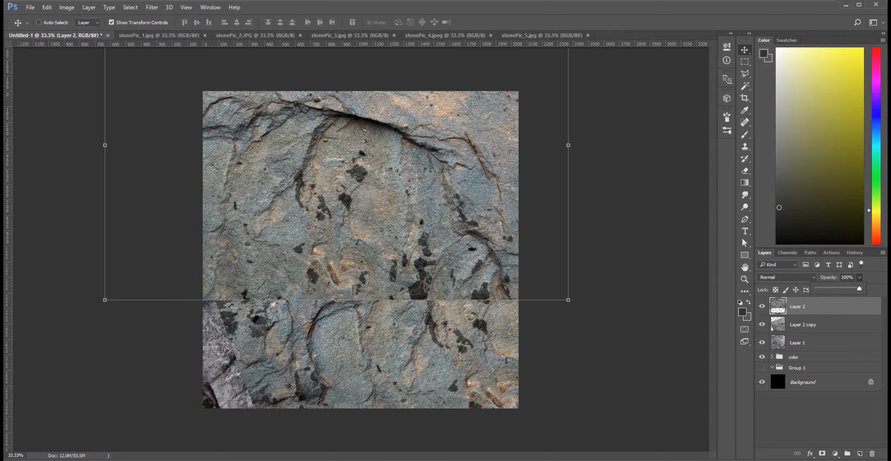
Add a layer mask to Layer 2 and set a soft black brush to 127 px with 0% hardness.
left_click(818, 312)
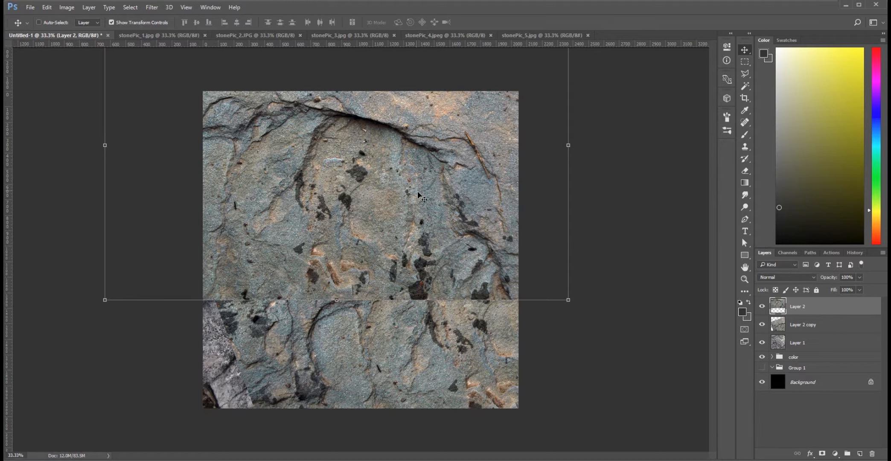
left_click(822, 455)
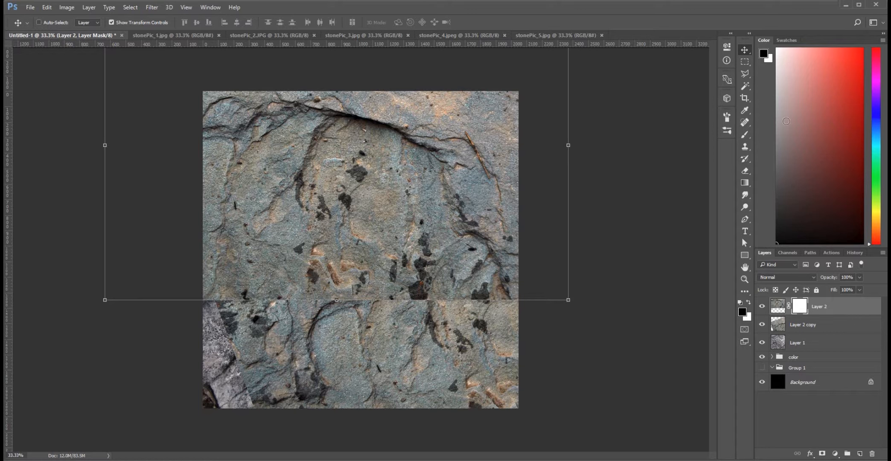
key("b")
right_click(415, 252)
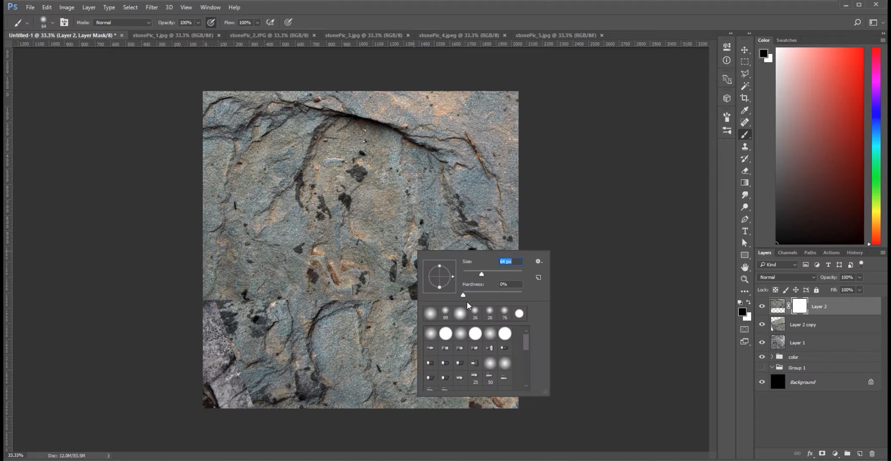
left_click(387, 325)
right_click(446, 295)
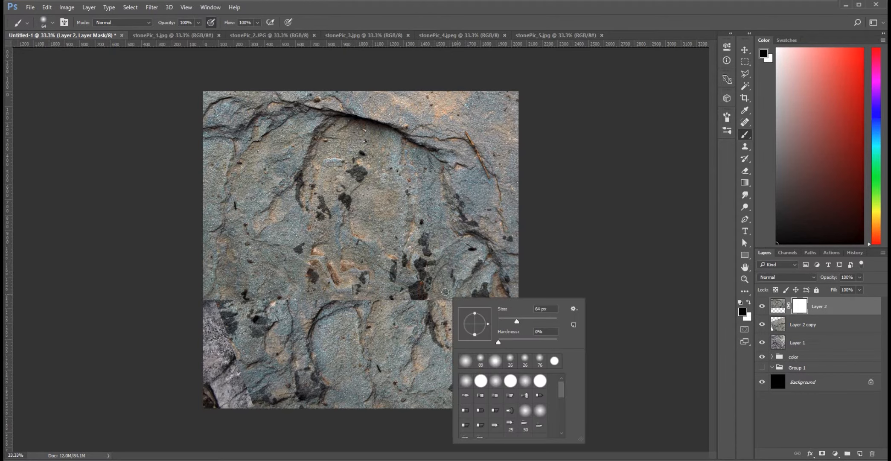
left_click(524, 319)
left_click(397, 305)
Paint black on Layer 2's mask over its lower-right area to reveal the curved crack of the copy beneath.
mouse_move(418, 293)
left_mouse_down()
mouse_move(460, 292)
mouse_move(462, 283)
mouse_move(448, 283)
mouse_move(469, 263)
mouse_move(463, 256)
mouse_move(476, 263)
left_mouse_up()
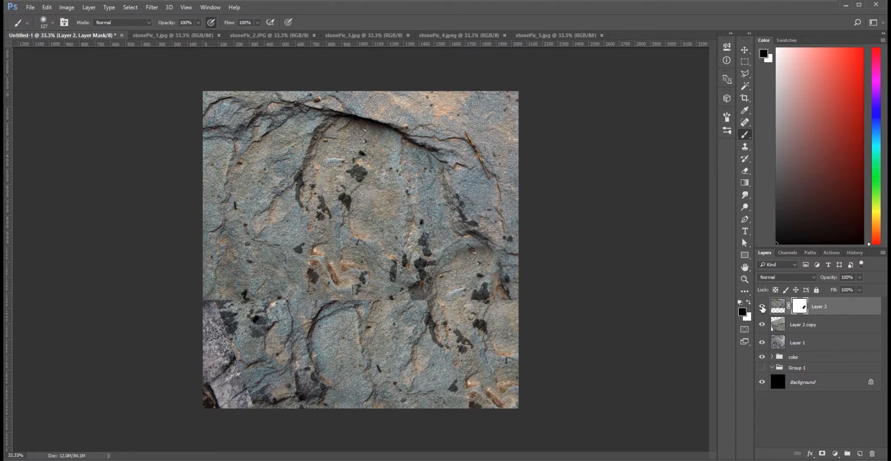
left_click(762, 307)
left_click(764, 309)
mouse_move(479, 255)
left_mouse_down()
mouse_move(463, 252)
mouse_move(507, 249)
mouse_move(495, 288)
mouse_move(502, 283)
left_mouse_up()
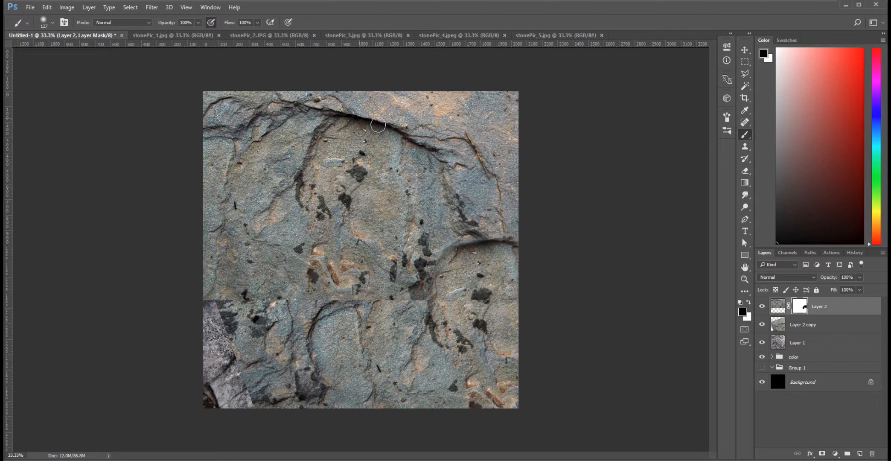
left_click_drag(458, 253, 456, 256)
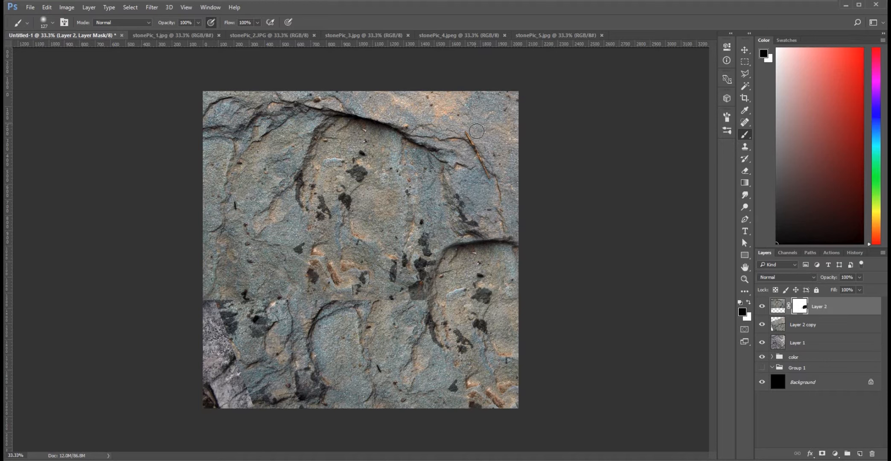
Compare with Layer 2 hidden, then mask out its thin upper-right crack and the remaining horizontal seam in the lower part.
left_click(762, 306)
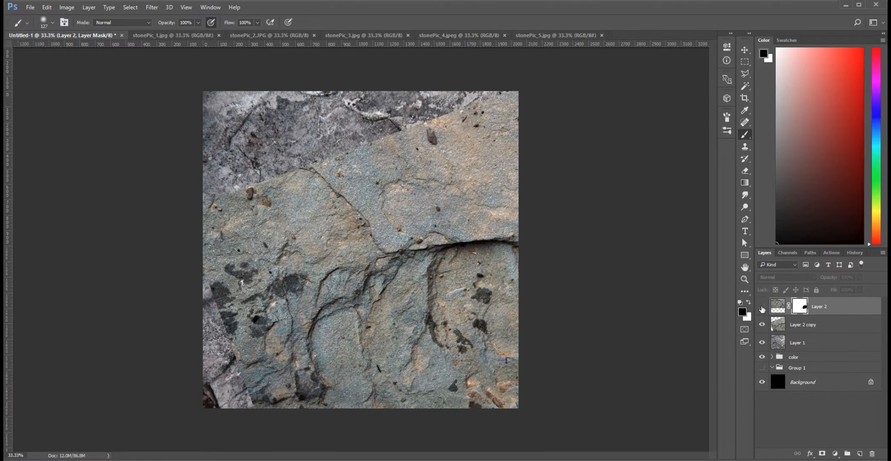
left_click(761, 307)
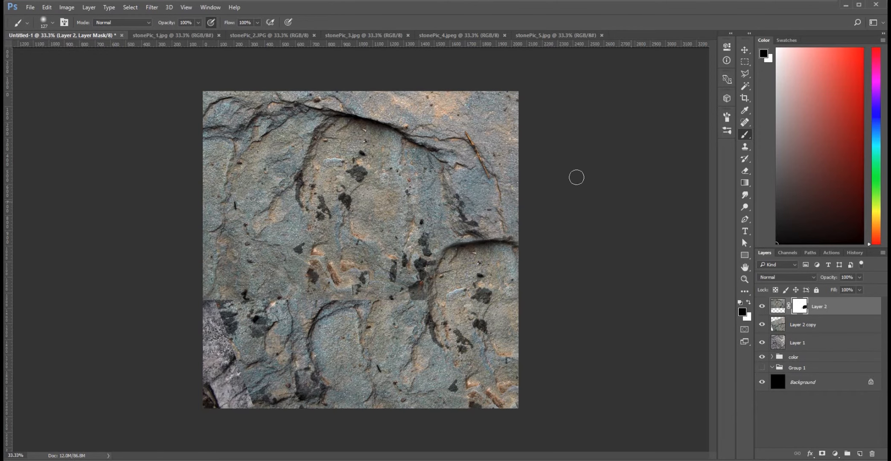
left_click(761, 306)
left_click(761, 306)
mouse_move(464, 145)
left_mouse_down()
mouse_move(492, 137)
mouse_move(479, 154)
mouse_move(500, 165)
mouse_move(487, 166)
mouse_move(499, 183)
mouse_move(456, 138)
mouse_move(488, 150)
mouse_move(467, 130)
mouse_move(473, 118)
mouse_move(491, 133)
mouse_move(491, 170)
mouse_move(503, 195)
mouse_move(480, 197)
mouse_move(493, 190)
mouse_move(487, 117)
mouse_move(501, 165)
mouse_move(477, 182)
mouse_move(497, 184)
mouse_move(478, 156)
mouse_move(483, 171)
mouse_move(513, 158)
mouse_move(516, 181)
mouse_move(501, 194)
left_mouse_up()
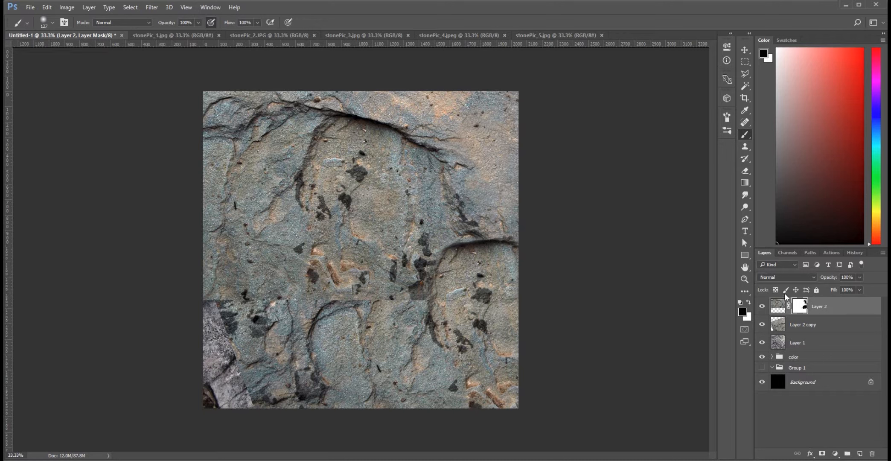
mouse_move(420, 302)
left_mouse_down()
mouse_move(430, 229)
mouse_move(427, 265)
mouse_move(429, 251)
mouse_move(422, 272)
mouse_move(415, 267)
mouse_move(430, 262)
mouse_move(413, 284)
mouse_move(417, 262)
mouse_move(402, 306)
mouse_move(366, 290)
mouse_move(384, 298)
mouse_move(341, 308)
left_mouse_up()
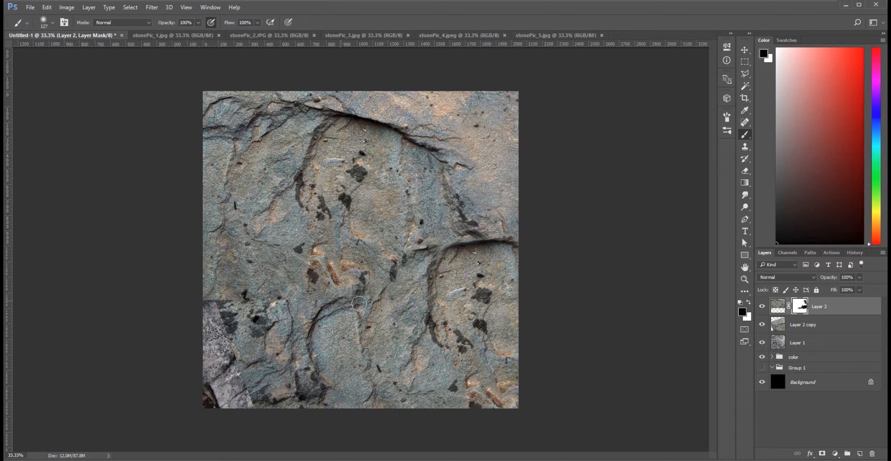
mouse_move(282, 319)
left_mouse_down()
mouse_move(297, 297)
mouse_move(305, 307)
mouse_move(303, 291)
mouse_move(274, 296)
mouse_move(295, 312)
mouse_move(226, 297)
mouse_move(267, 328)
mouse_move(288, 315)
left_mouse_up()
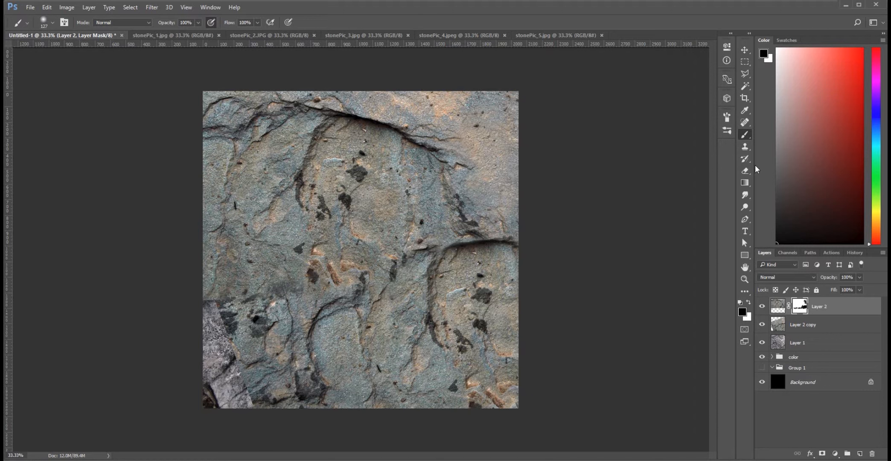
Create a new layer above Layer 2 and start cloning over the seam with the Clone Stamp, setting its brush to 117 px.
left_click(746, 148)
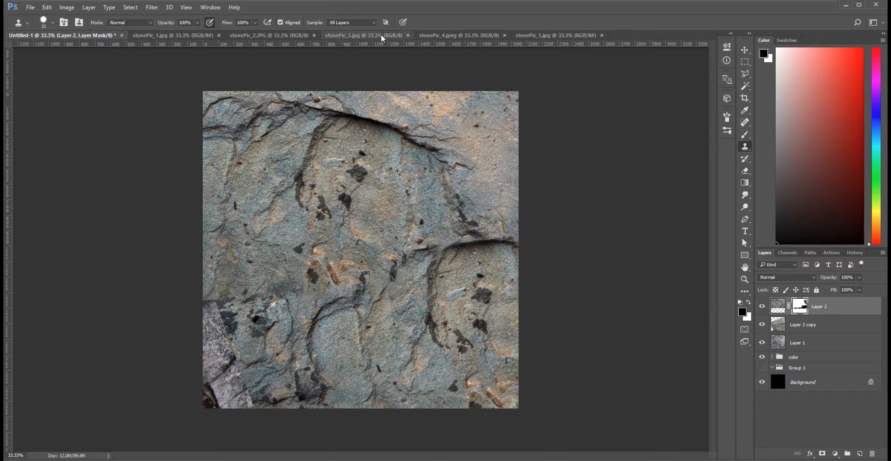
key("alt")
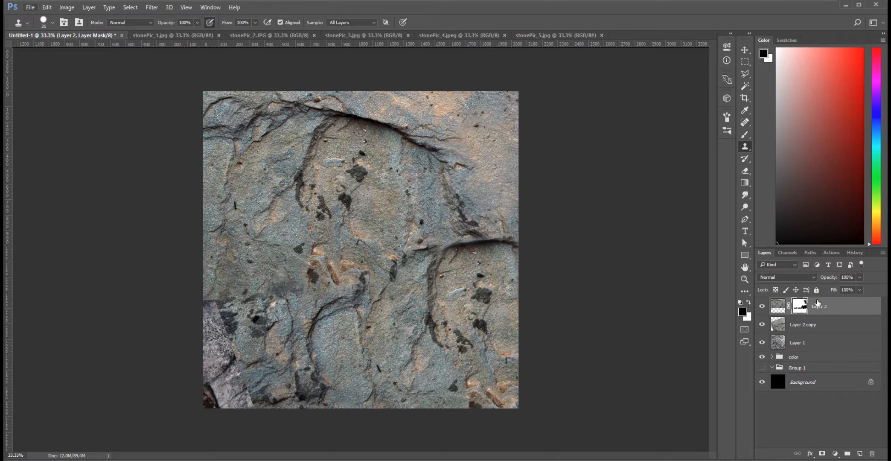
left_click(860, 455)
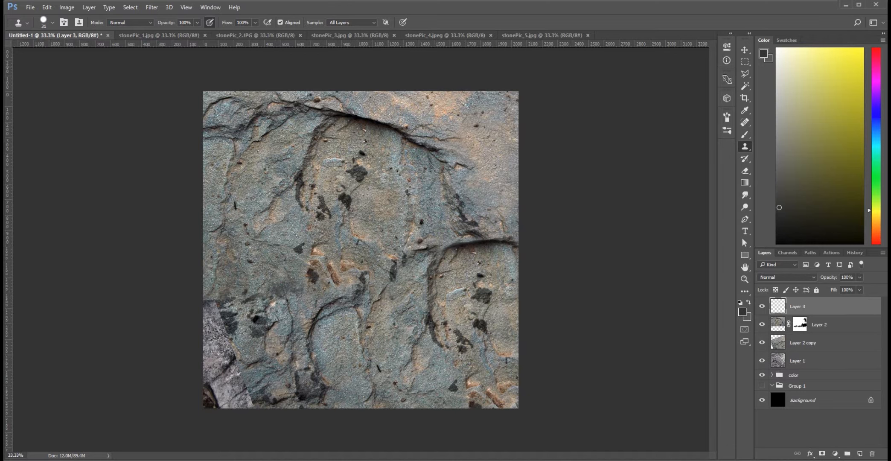
key("alt")
mouse_move(278, 283)
left_mouse_down()
mouse_move(294, 300)
mouse_move(296, 289)
left_mouse_up()
left_click(256, 256, "alt")
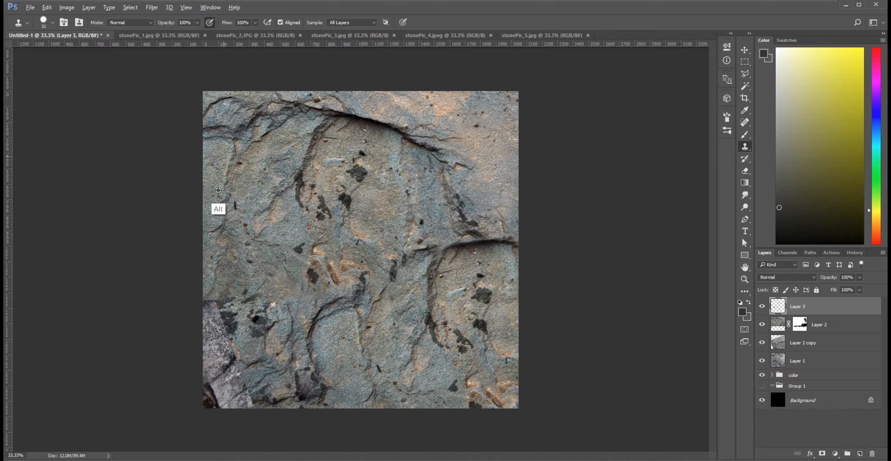
right_click(324, 255)
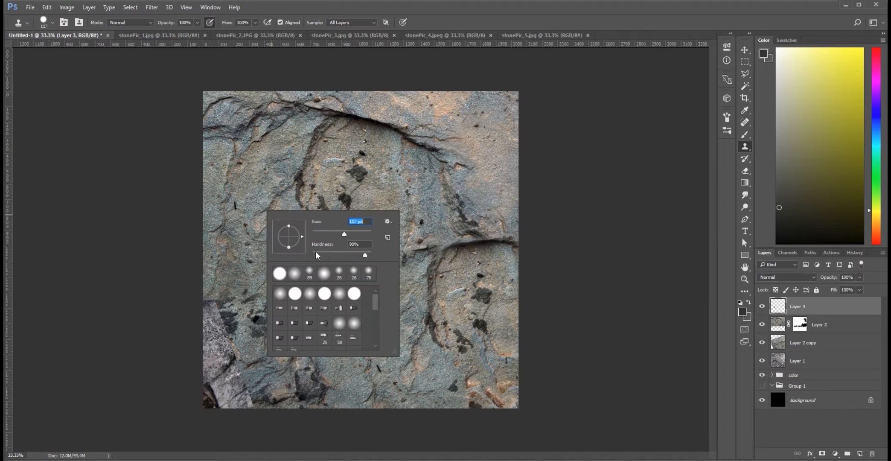
left_click(256, 187, "alt")
Clone blue-grey stone texture over the exposed grey rock in the lower-left part of the canvas.
mouse_move(225, 311)
left_mouse_down()
mouse_move(248, 308)
mouse_move(213, 310)
mouse_move(227, 314)
mouse_move(213, 302)
mouse_move(231, 278)
left_mouse_up()
left_click(344, 367, "alt")
left_click(330, 348, "alt")
mouse_move(232, 345)
left_mouse_down()
mouse_move(201, 313)
mouse_move(209, 328)
mouse_move(205, 351)
mouse_move(211, 344)
mouse_move(216, 358)
mouse_move(224, 354)
mouse_move(215, 346)
mouse_move(236, 349)
left_mouse_up()
left_click(340, 367, "alt")
left_click(330, 372, "alt")
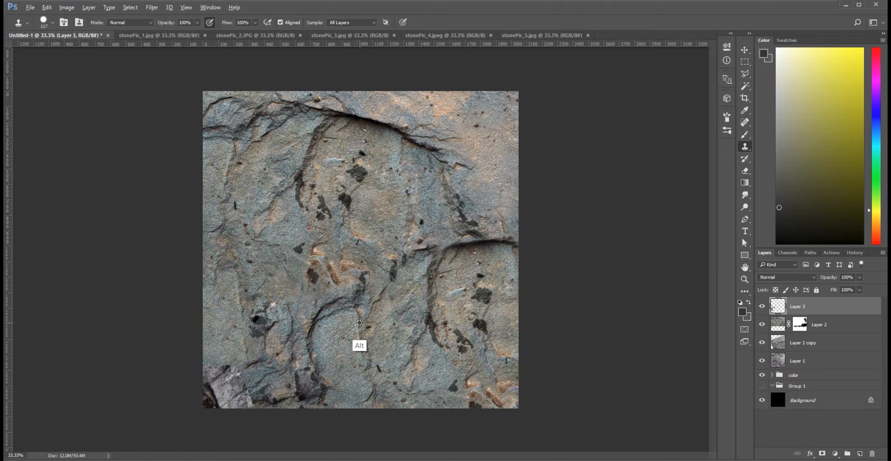
left_click_drag(241, 365, 247, 380)
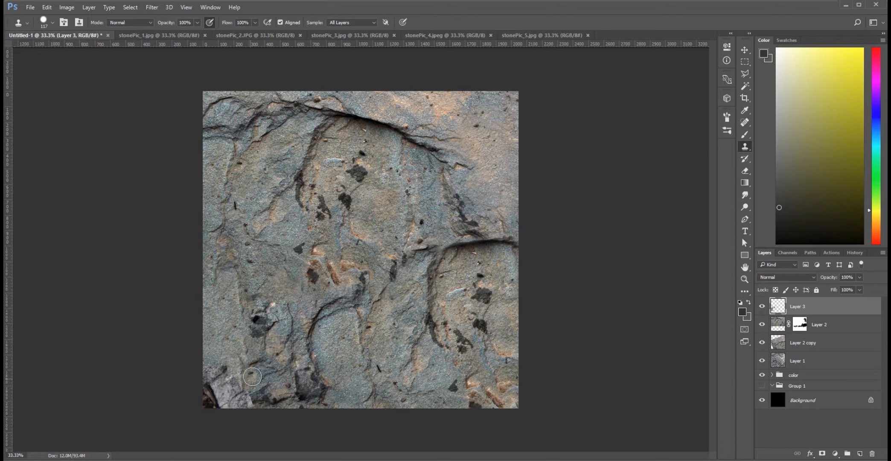
left_click(282, 211, "alt")
mouse_move(233, 391)
left_mouse_down()
mouse_move(225, 378)
mouse_move(223, 387)
mouse_move(257, 402)
left_mouse_up()
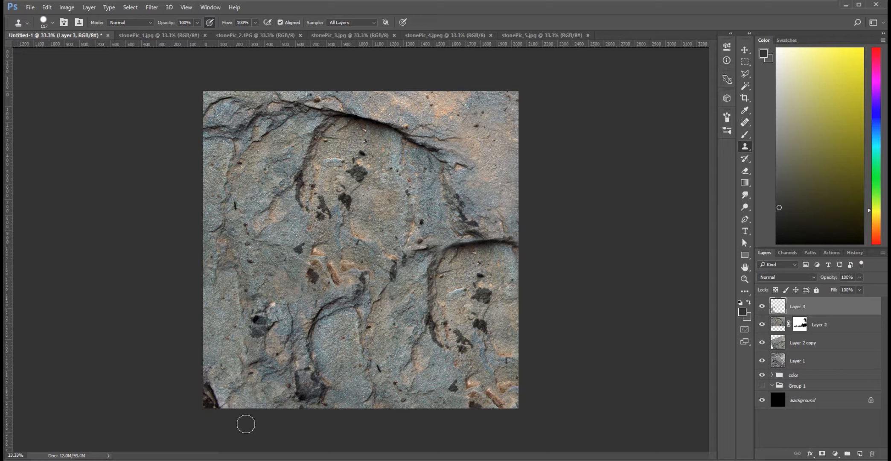
Clone clean stone over the dark patch near the bottom centre and the remaining dark rock in the lower-left corner.
key("alt")
left_click(257, 112, "alt")
mouse_move(307, 386)
left_mouse_down()
mouse_move(301, 395)
mouse_move(315, 391)
mouse_move(318, 379)
left_mouse_up()
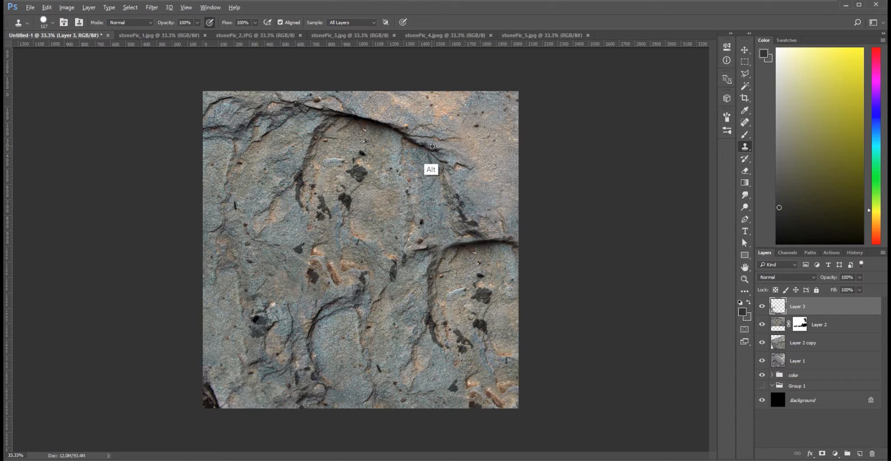
mouse_move(328, 388)
left_mouse_down()
mouse_move(346, 386)
mouse_move(339, 354)
mouse_move(322, 368)
mouse_move(329, 347)
mouse_move(347, 384)
left_mouse_up()
left_click(333, 342, "alt")
left_click(327, 342, "alt")
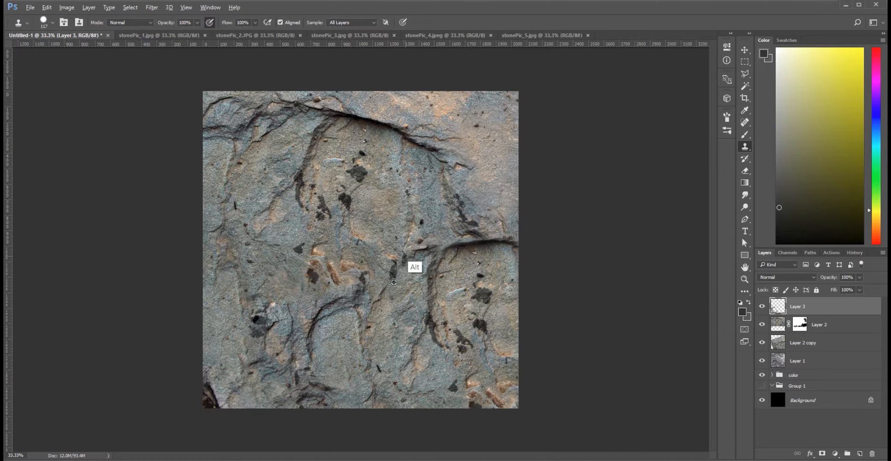
mouse_move(470, 142)
left_mouse_down()
mouse_move(472, 129)
mouse_move(480, 165)
mouse_move(462, 140)
left_mouse_up()
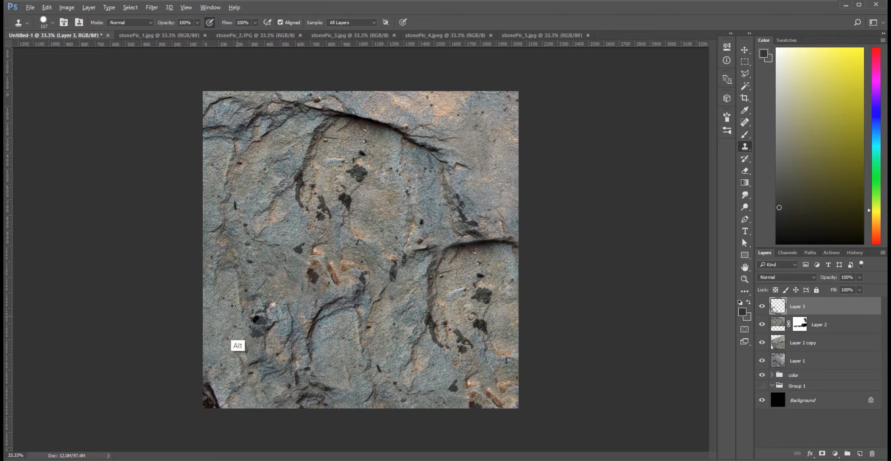
left_click_drag(217, 386, 200, 390)
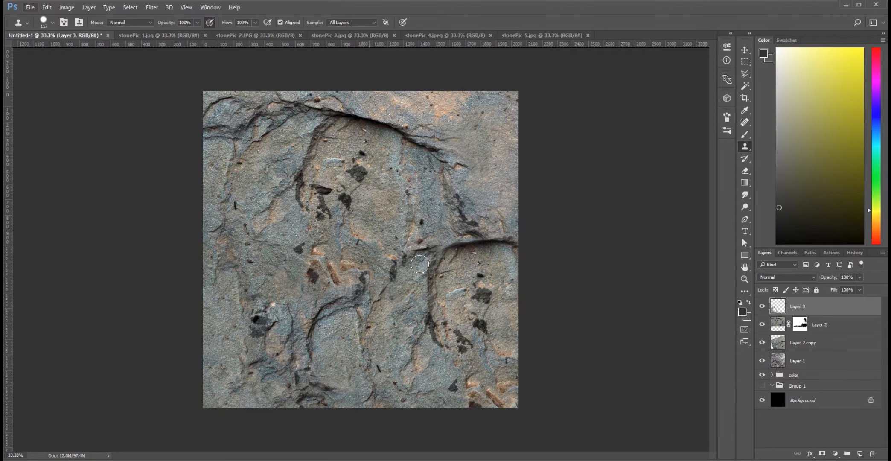
Clone clean stone over the dark lower end of the crack in the upper middle of the texture.
key("alt")
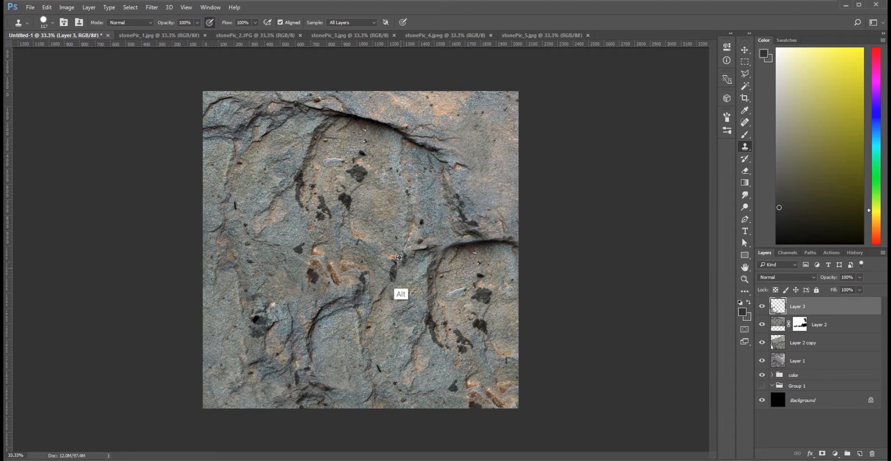
left_click(384, 210, "alt")
mouse_move(302, 187)
left_mouse_down()
mouse_move(305, 175)
mouse_move(300, 201)
left_mouse_up()
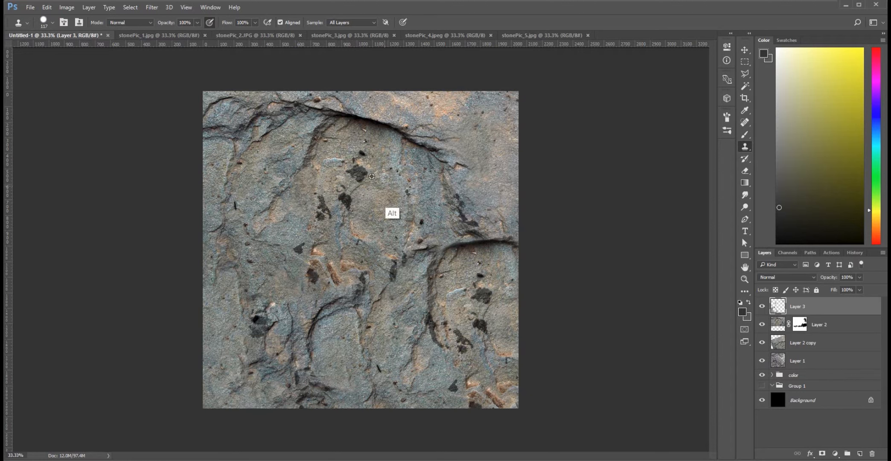
Clone clean stone over the dark spots in the upper middle and touch up the texture along the lower-left edge.
left_click(387, 210, "alt")
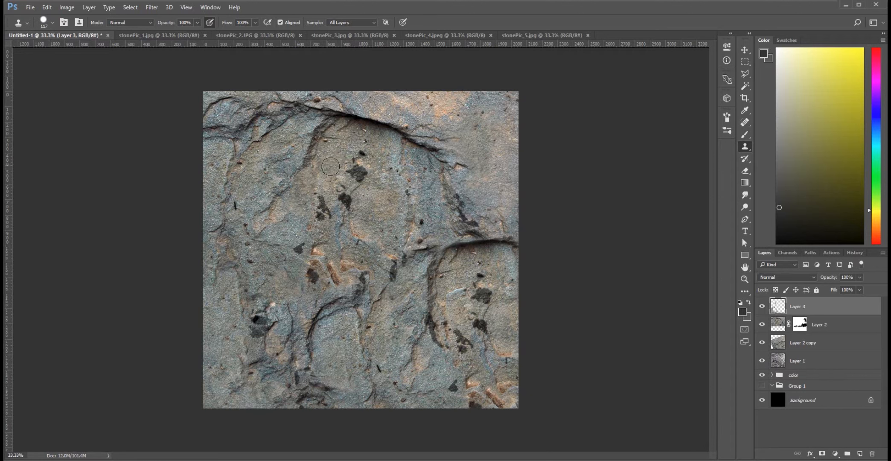
left_click(332, 147, "alt")
mouse_move(357, 169)
left_mouse_down()
mouse_move(364, 156)
mouse_move(340, 170)
mouse_move(351, 152)
left_mouse_up()
left_click(374, 217, "alt")
left_click(347, 168, "alt")
mouse_move(341, 190)
left_mouse_down()
mouse_move(345, 200)
mouse_move(355, 162)
mouse_move(332, 178)
mouse_move(341, 158)
left_mouse_up()
left_click(369, 239, "alt")
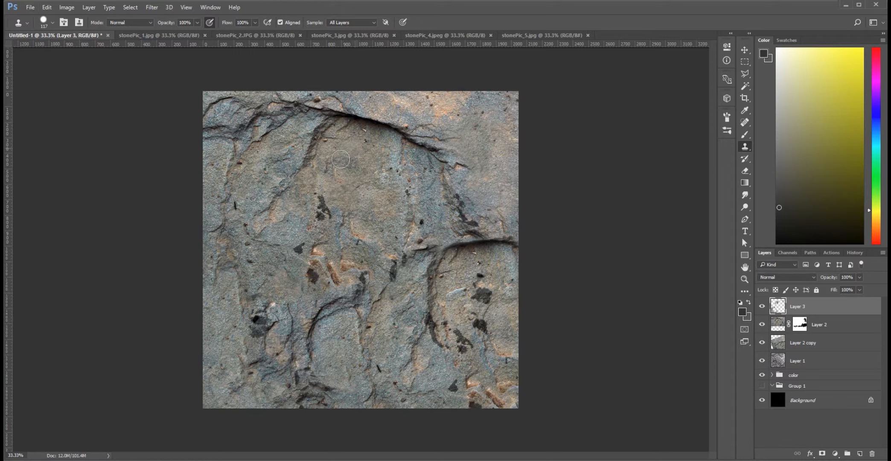
left_click(329, 363, "alt")
left_click_drag(321, 215, 332, 191)
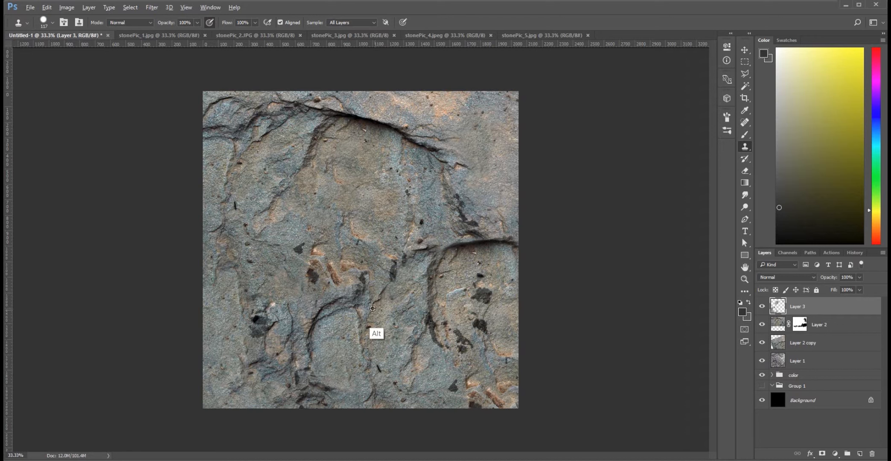
left_click_drag(227, 291, 223, 312)
left_click_drag(221, 370, 213, 367)
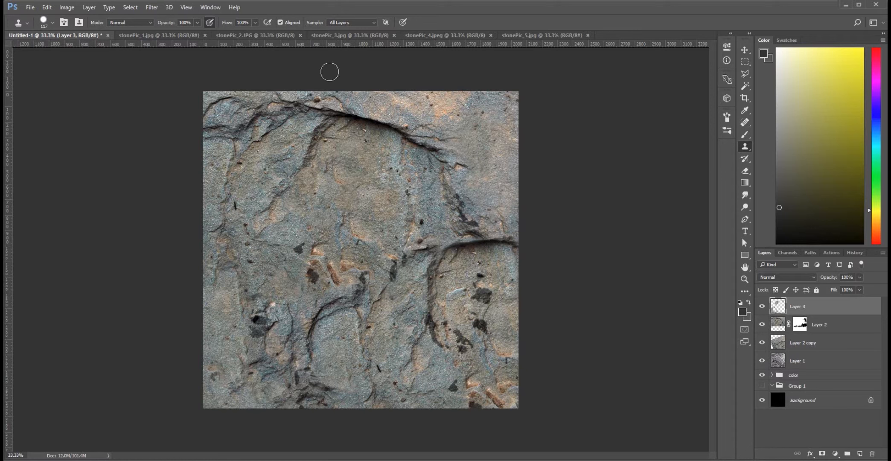
Merge Layer 3, Layer 2 and Layer 2 copy into one layer and compare the canvas with and without it.
left_click(811, 347, "shift")
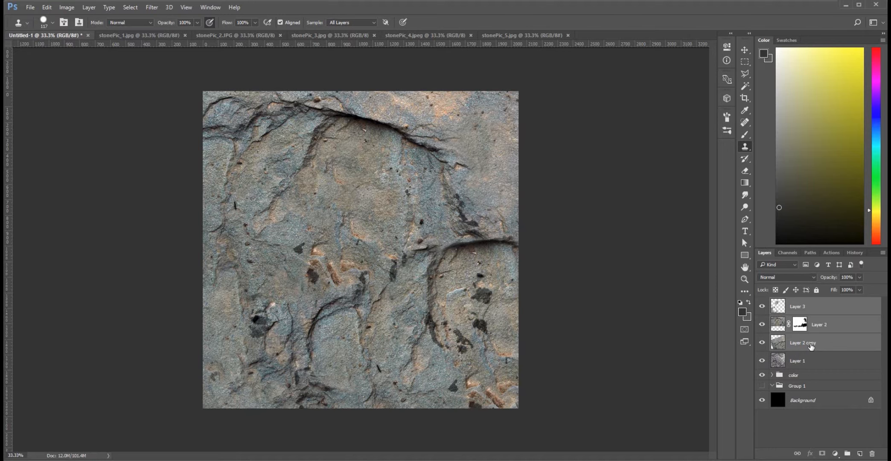
right_click(811, 347)
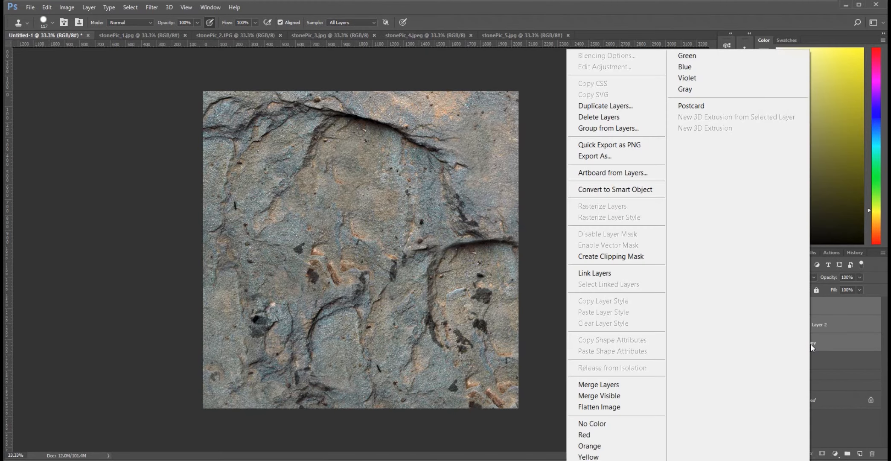
left_click(649, 385)
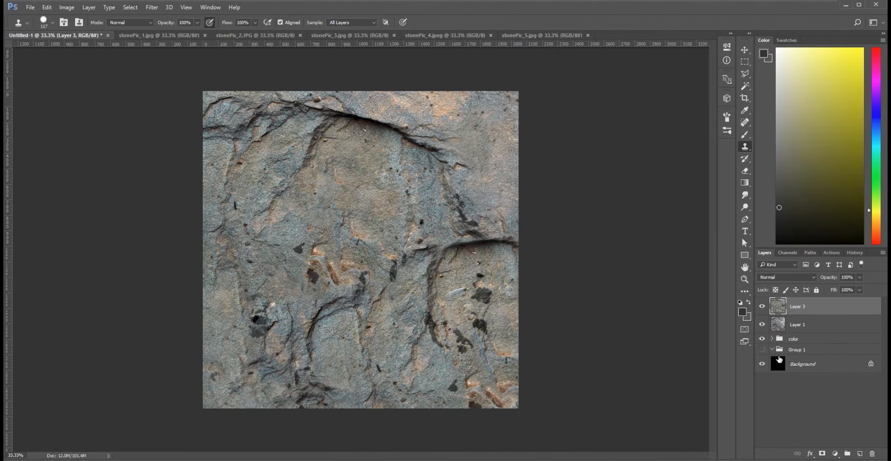
left_click(762, 307)
left_click(762, 306)
Compare the blend modes on the merged Layer 3 from Dissolve through Subtract and set it to Overlay.
left_click(812, 275)
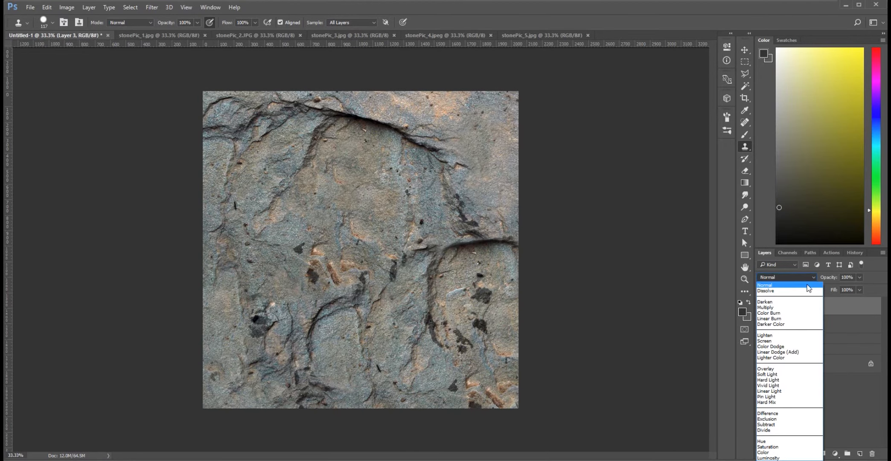
left_click(808, 289)
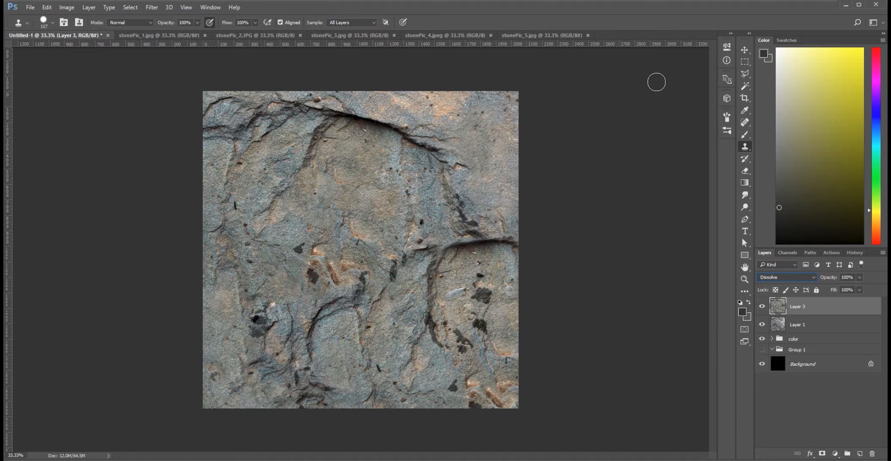
key("Down")
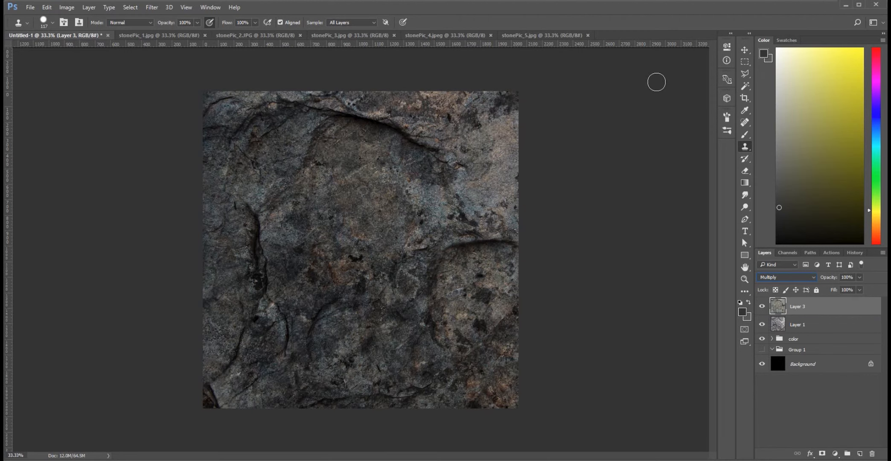
key("Down")
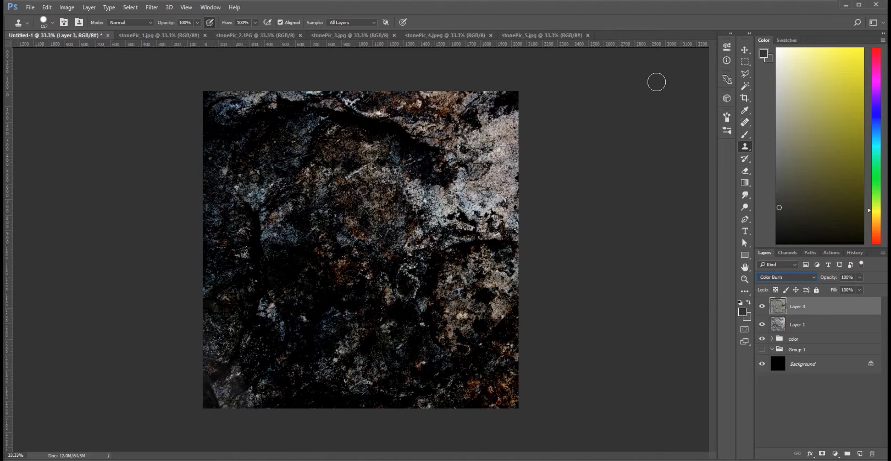
key("Down")
key("Down")
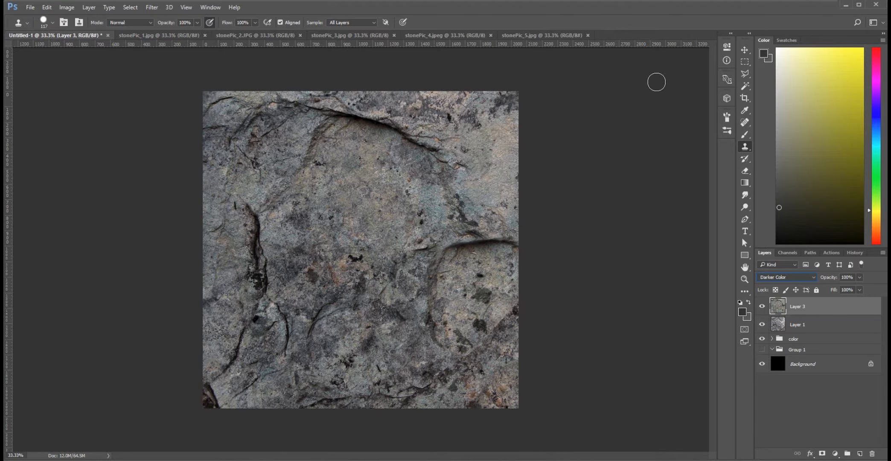
key("Down")
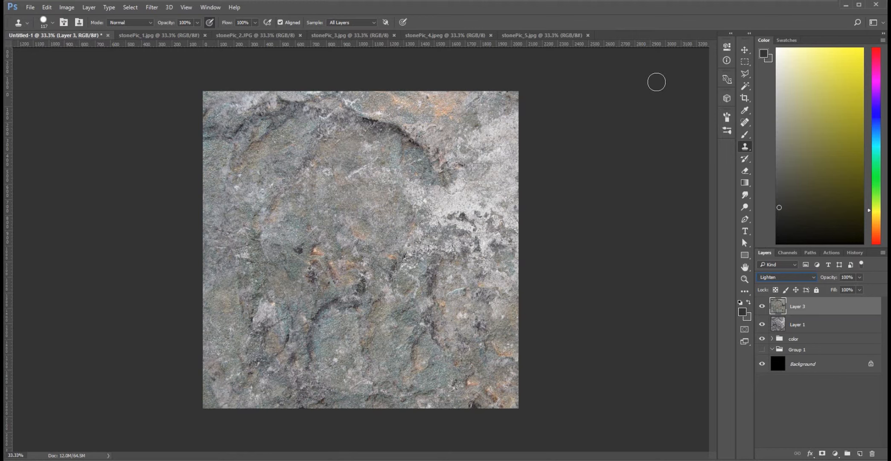
key("Down")
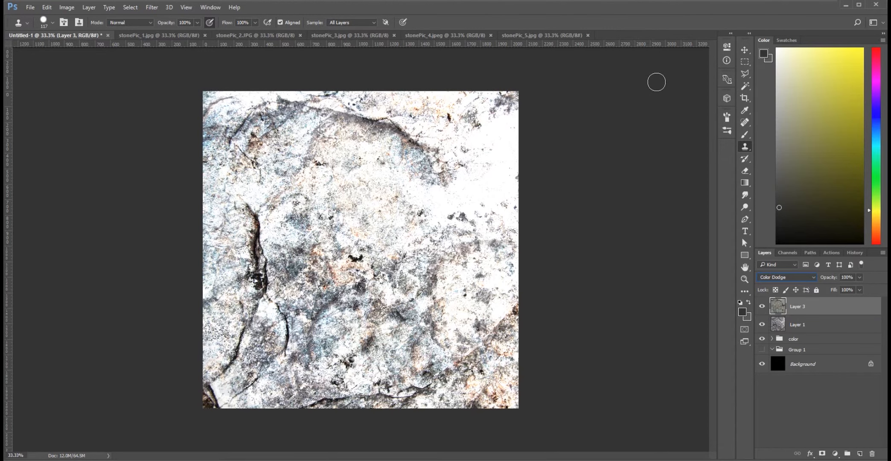
key("Down")
key("Down")
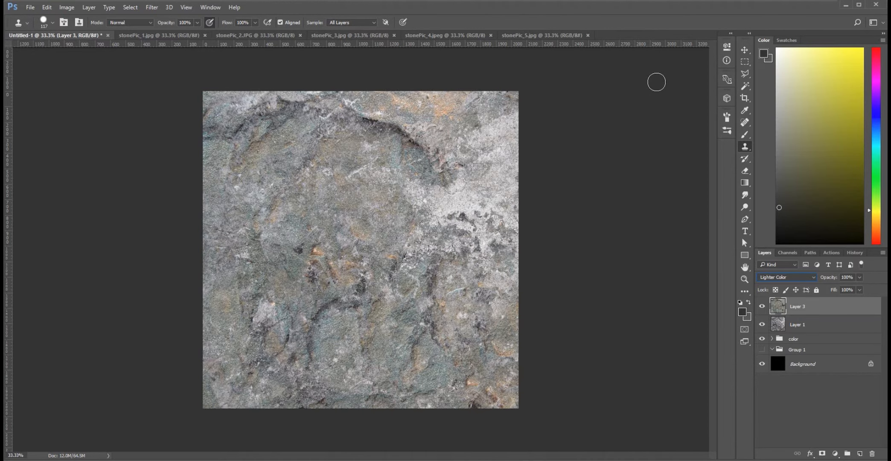
key("Down")
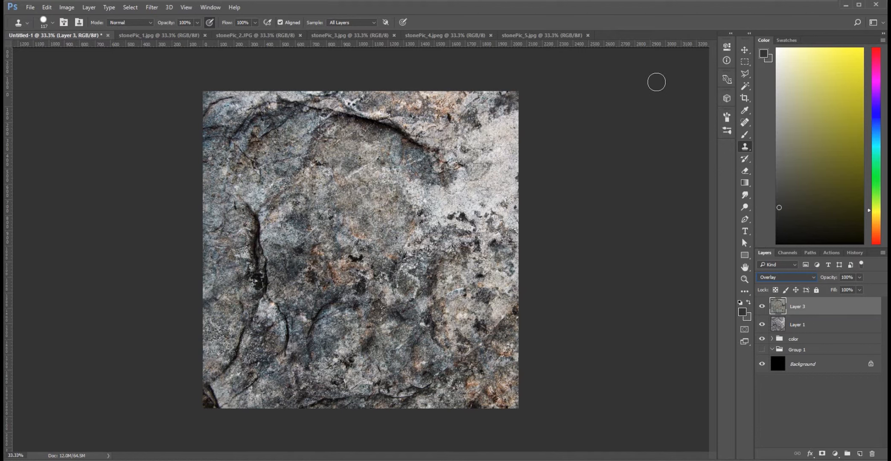
key("Down")
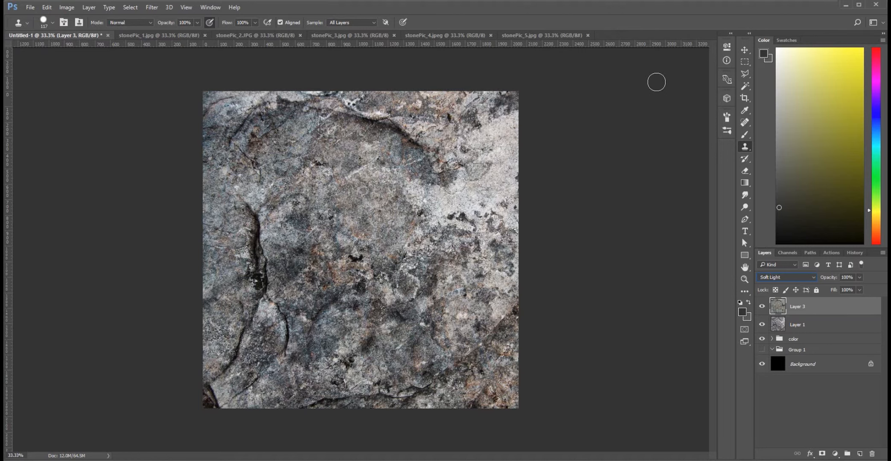
key("Down")
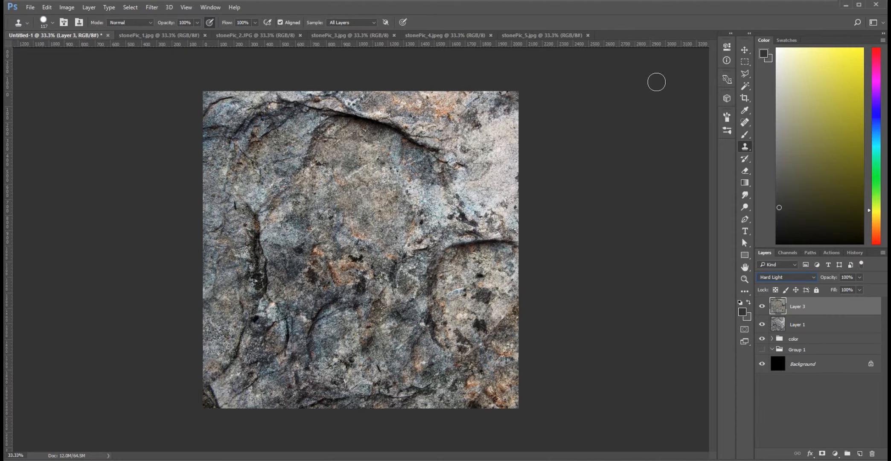
key("Down")
key("Down")
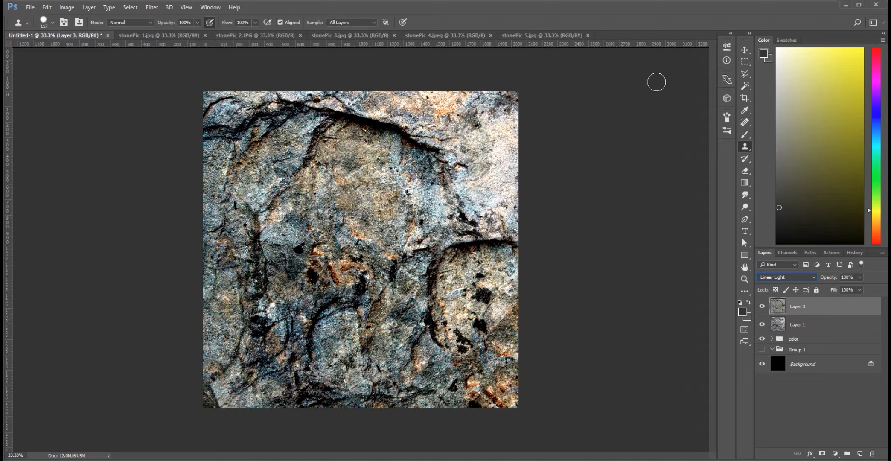
key("Down")
key("Down")
key("Down")
key("Down")
key("Down")
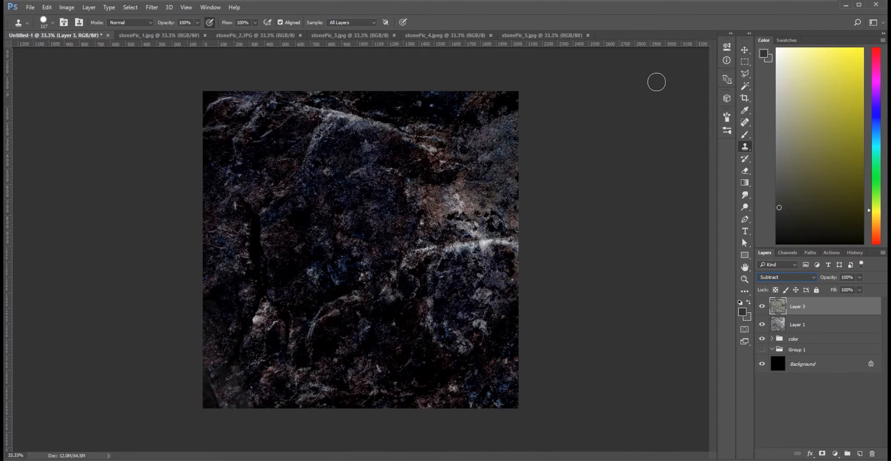
key("Up")
key("Up")
key("Up")
key("Up")
key("Up")
key("Up")
key("Up")
key("Up")
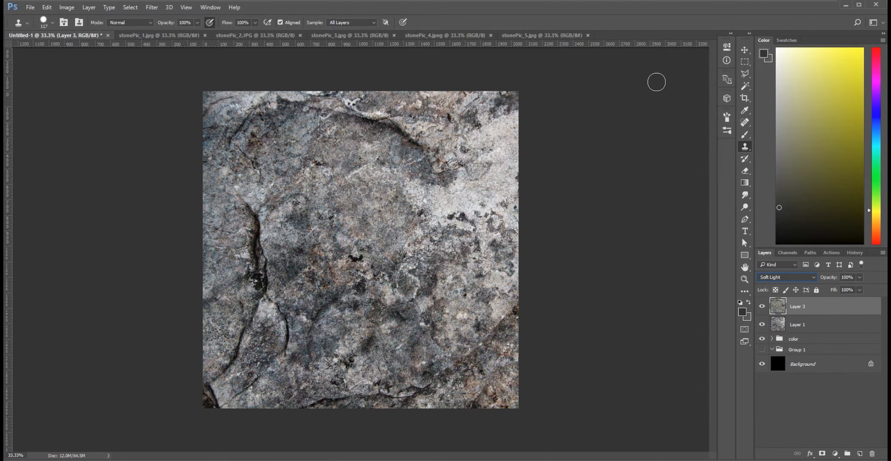
key("Up")
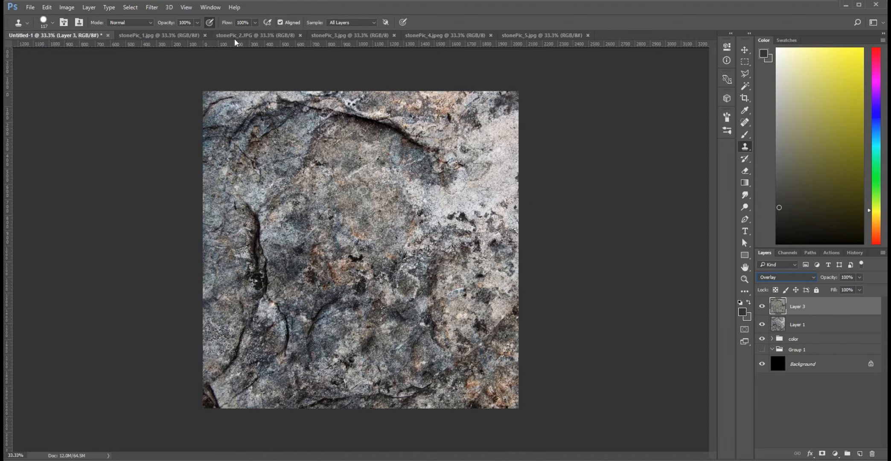
Outline a large irregular area of the stone in stonePic_1.jpg with the Polygonal Lasso, leaving out the photo's borders.
left_click(174, 35)
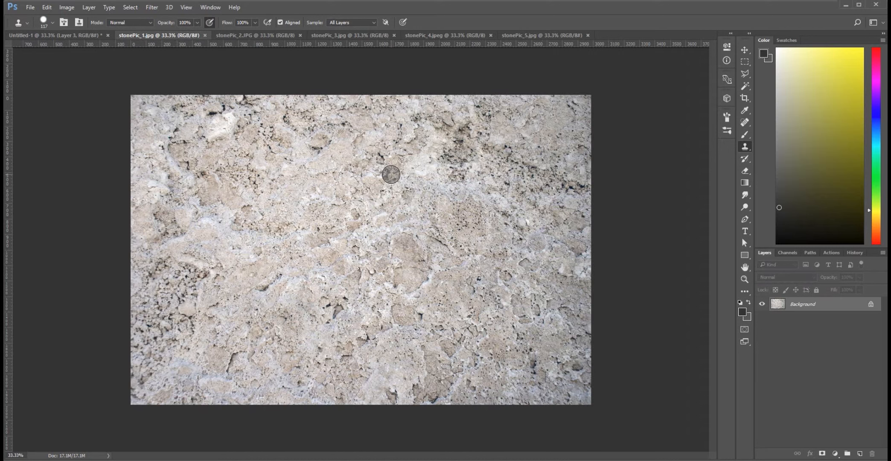
key("l")
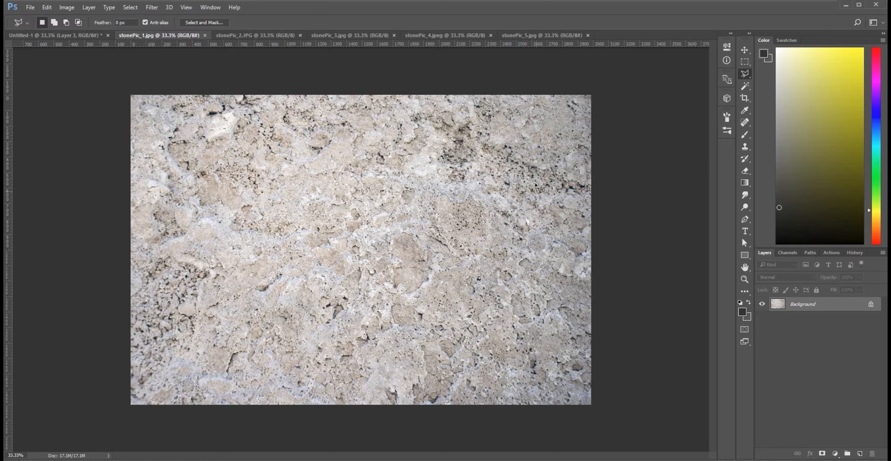
left_click(484, 121)
left_click(431, 121)
left_click(423, 145)
left_click(390, 158)
left_click(329, 133)
left_click(310, 160)
left_click(260, 168)
left_click(254, 210)
left_click(269, 224)
left_click(242, 228)
left_click(205, 219)
left_click(193, 237)
left_click(183, 286)
left_click(205, 304)
left_click(191, 343)
left_click(244, 375)
left_click(323, 388)
left_click(387, 393)
left_click(510, 385)
left_click(537, 363)
left_click(557, 348)
left_click(570, 165)
left_click(555, 139)
left_click(487, 122)
Paste the copied stone area into Untitled-1, scale it to about 63% and place it over the upper part of the canvas.
left_click(88, 35)
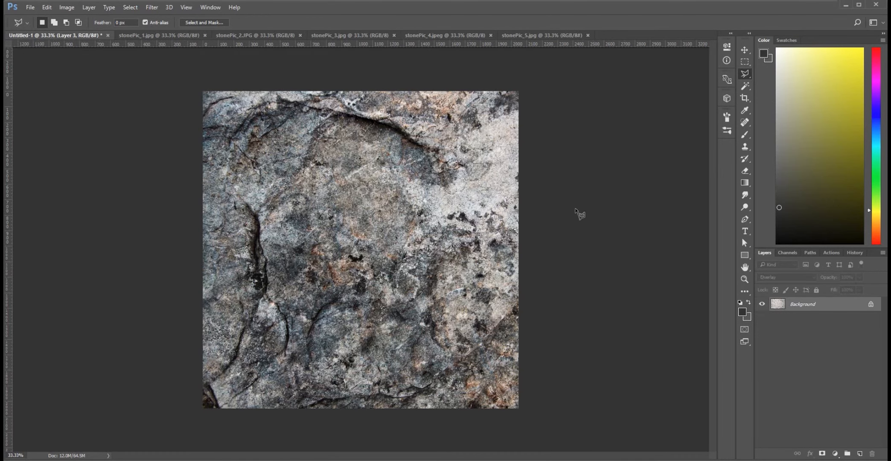
key("ctrl+v")
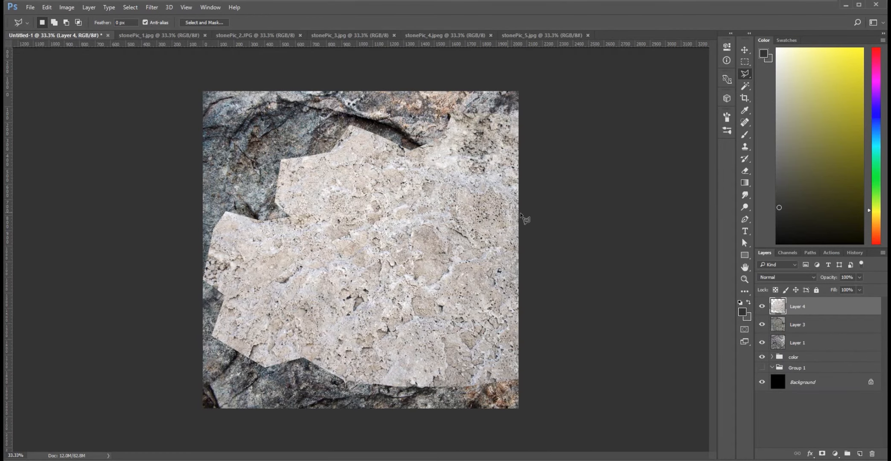
key("v")
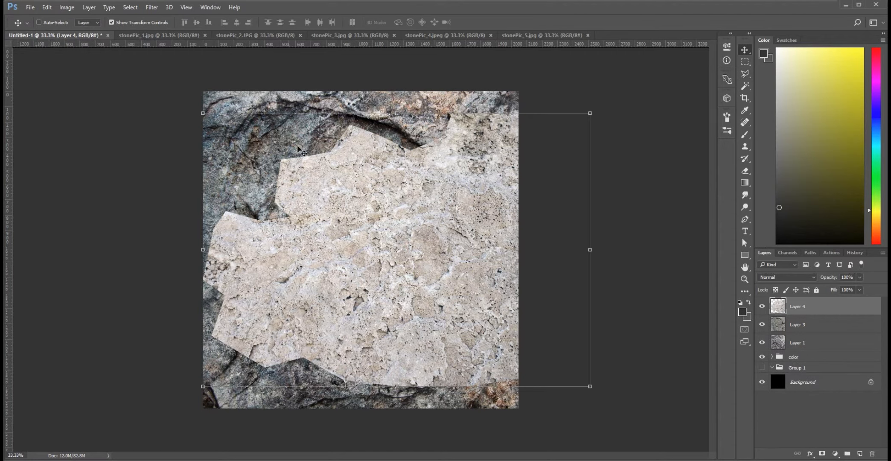
left_click_drag(589, 114, 446, 215)
left_click_drag(378, 288, 455, 313)
left_click_drag(427, 356, 354, 195)
left_click_drag(399, 212, 323, 195)
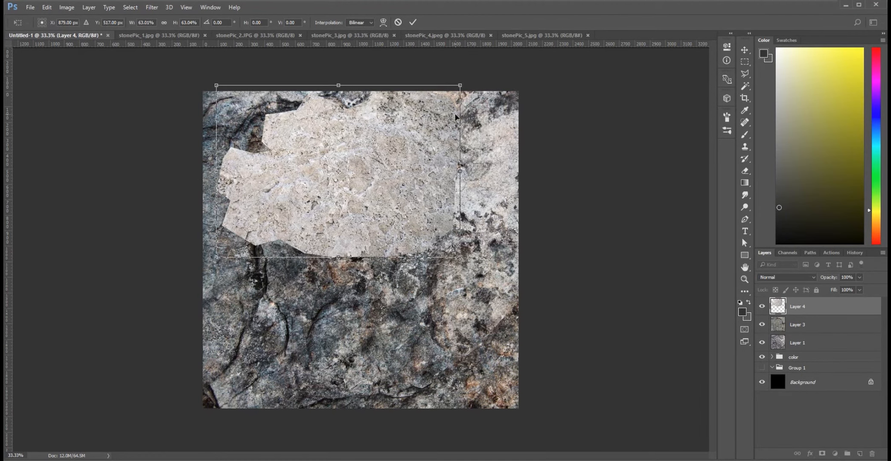
key("Return")
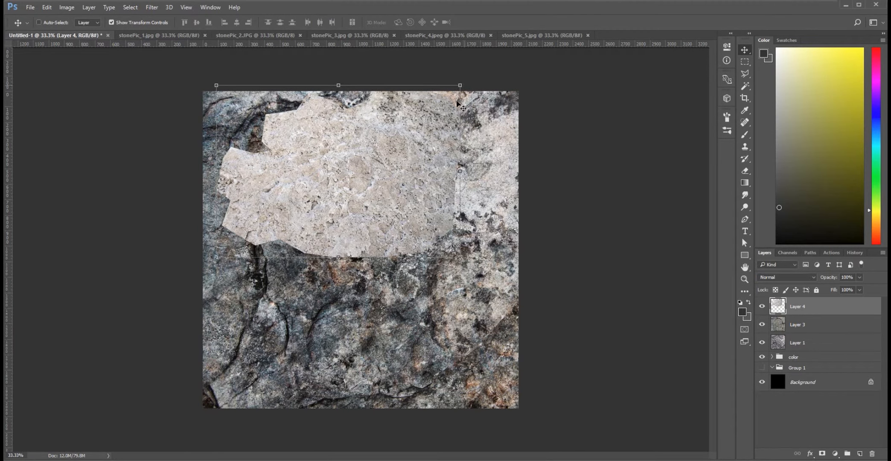
Duplicate the pale stone patch, scale the copy to about 68%, rotate it about 43° and place it in the lower middle.
left_click_drag(390, 173, 410, 258)
left_click_drag(479, 171, 402, 225)
left_click_drag(353, 304, 389, 355)
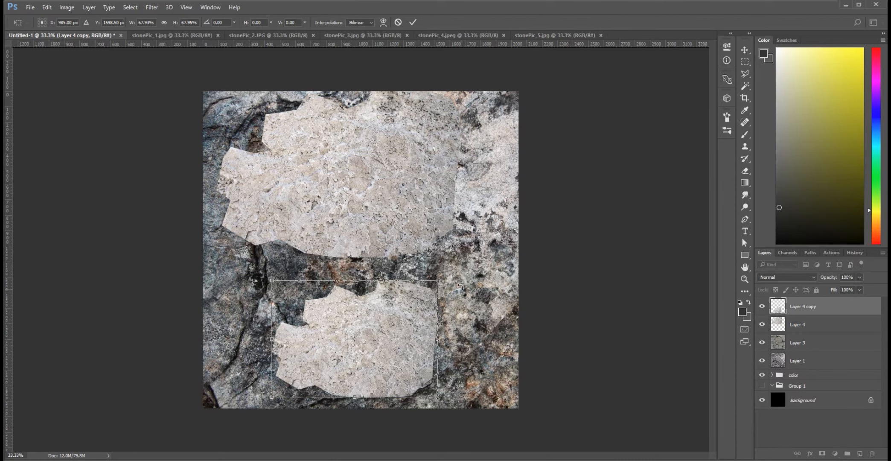
left_click_drag(449, 280, 463, 360)
left_click_drag(410, 339, 387, 360)
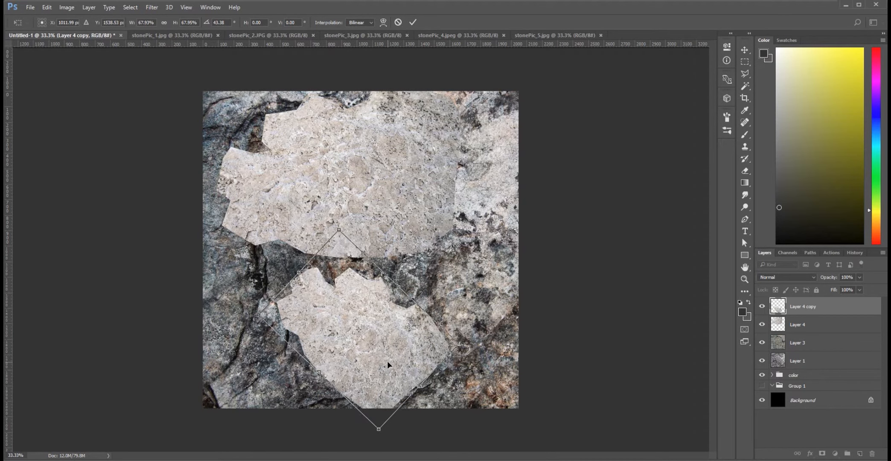
key("Return")
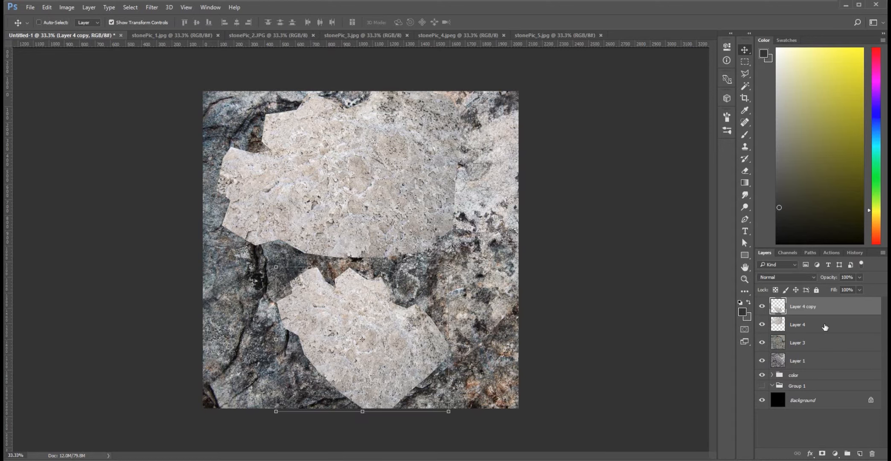
Merge Layer 4 and Layer 4 copy into one layer.
left_click(825, 327, "shift")
right_click(823, 320)
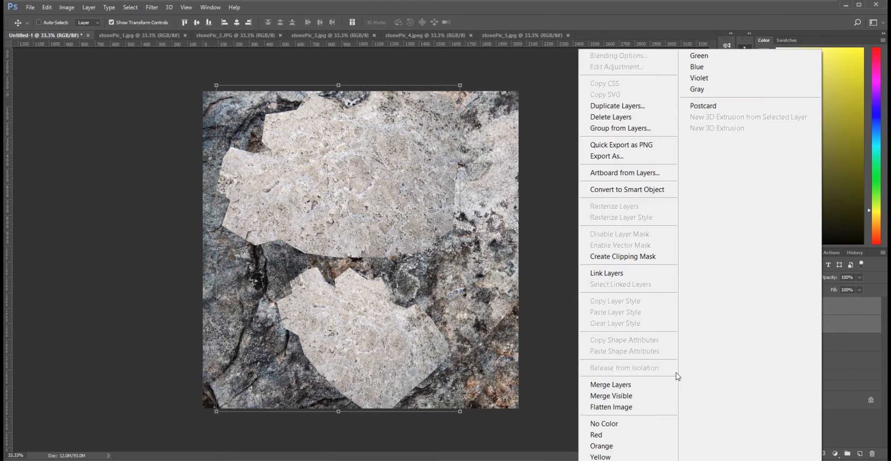
left_click(601, 385)
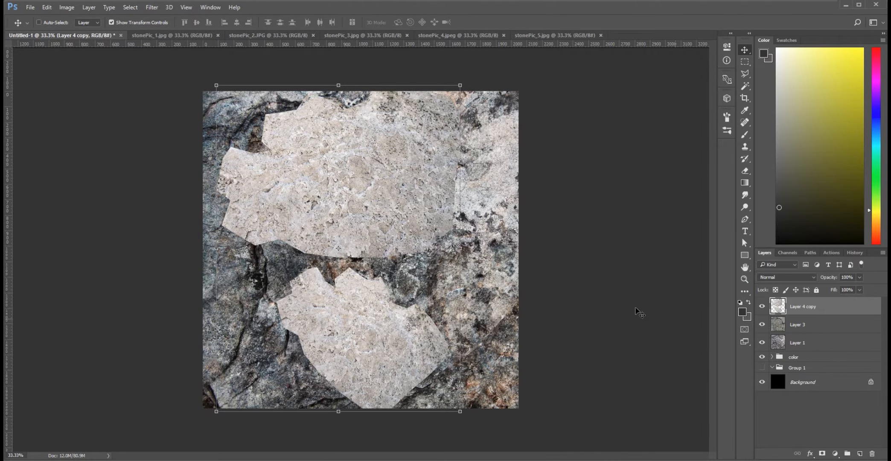
Add a layer mask to Layer 4 copy and choose the flat, wide bristle brush preset for painting.
key("ctrl+plus")
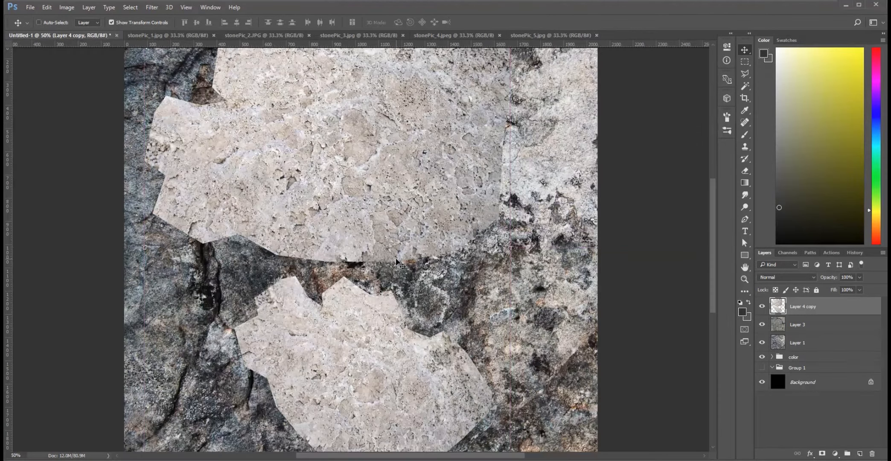
left_click(823, 454)
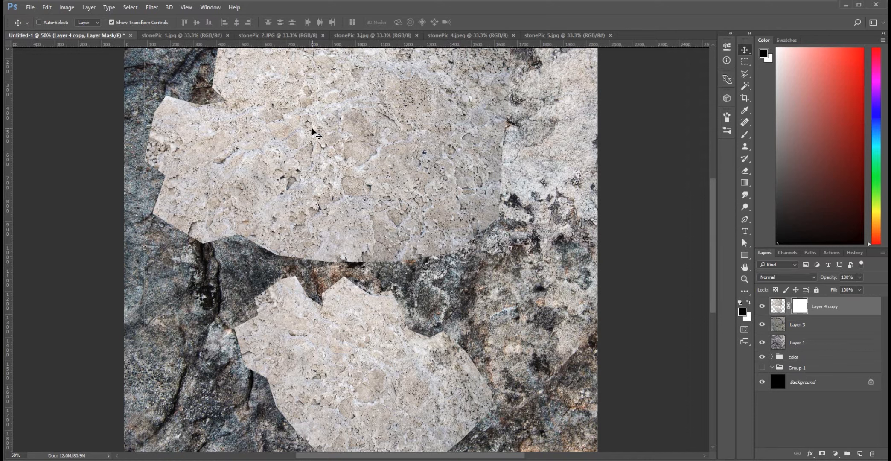
left_click(727, 118)
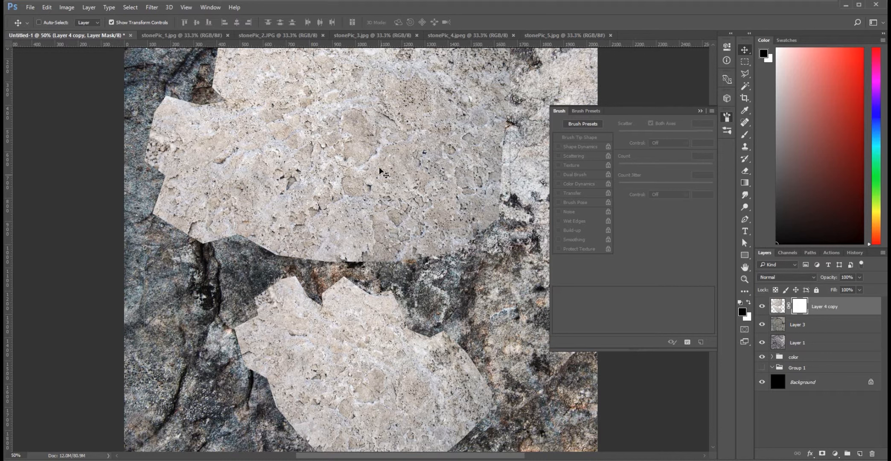
key("b")
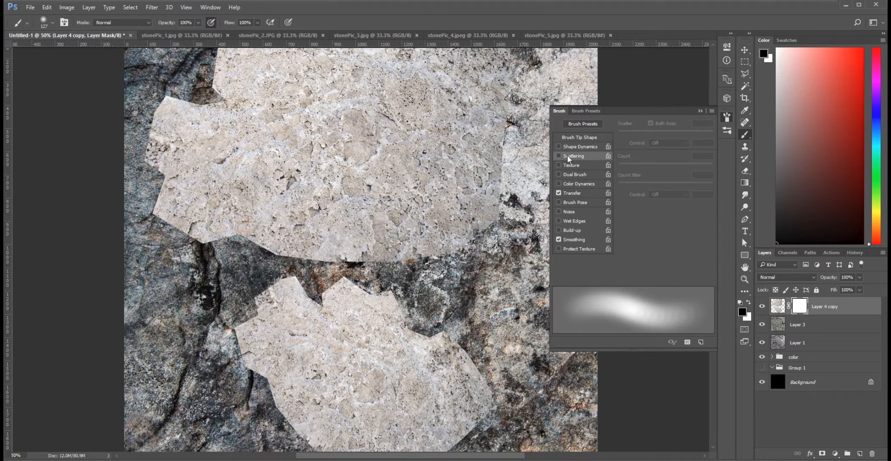
left_click(589, 112)
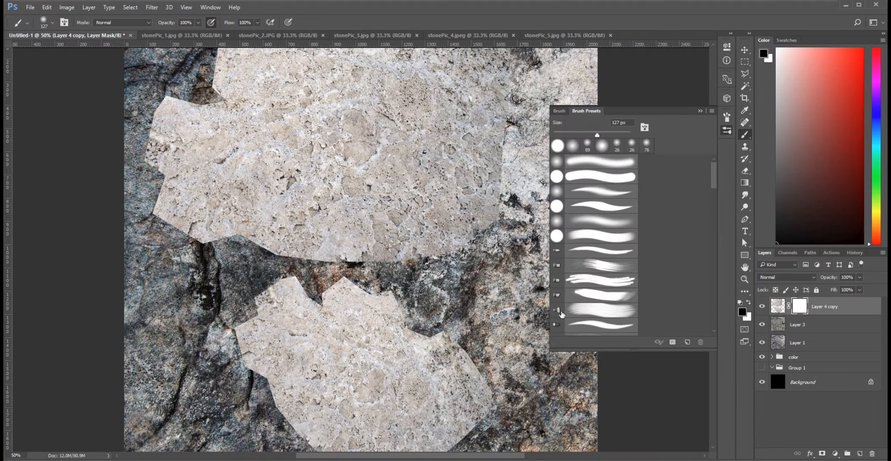
left_click(590, 312)
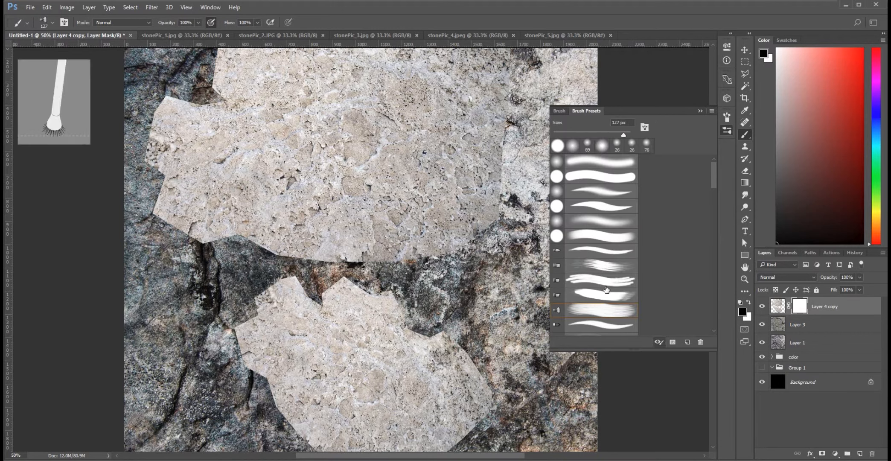
Enable brush Scattering on both axes at 123% and mask out the upper pale patch's lower-left edge.
left_click(558, 111)
left_click(558, 156)
left_click(646, 131)
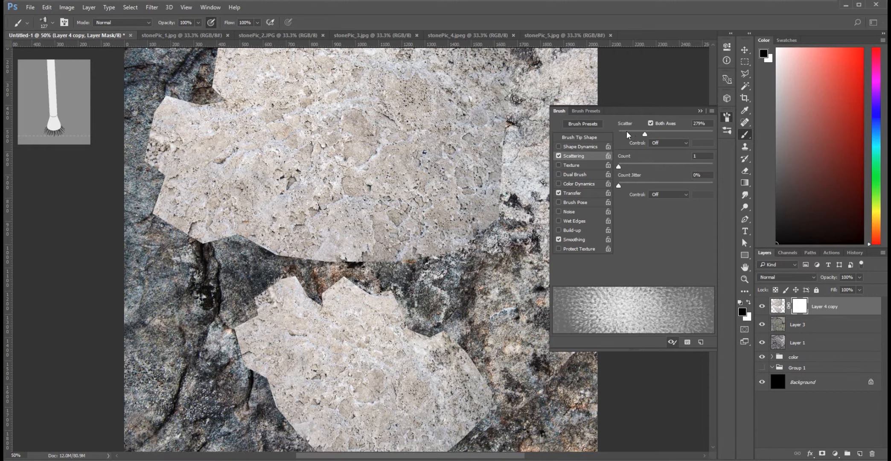
left_click(630, 131)
mouse_move(235, 250)
left_mouse_down()
mouse_move(169, 218)
mouse_move(182, 208)
left_mouse_up()
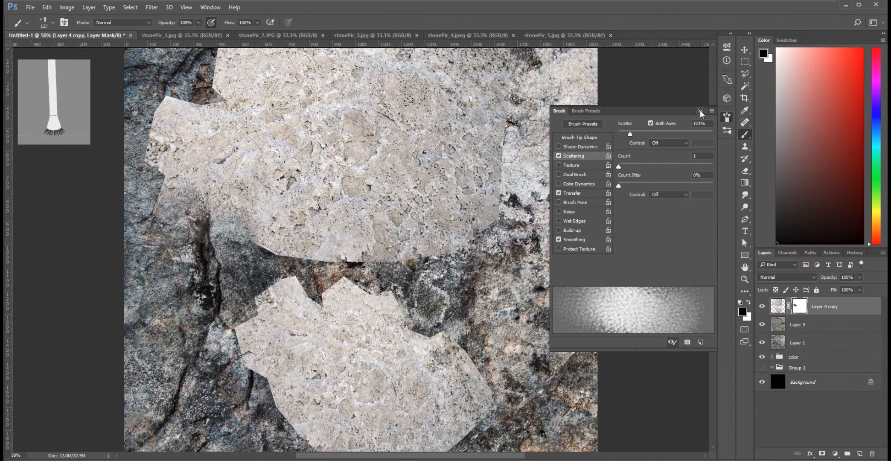
left_click(700, 110)
Compare the whole stone texture with Layer 4 copy hidden and shown.
key("ctrl+minus")
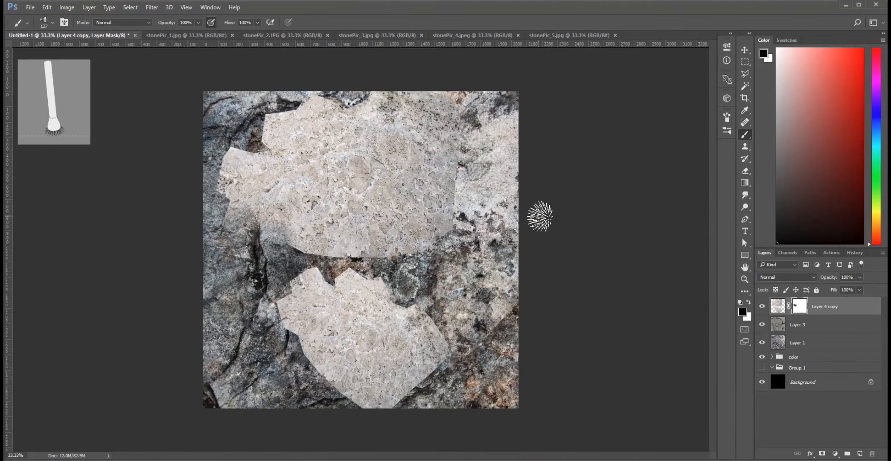
left_click(762, 306)
left_click(763, 310)
left_click(763, 309)
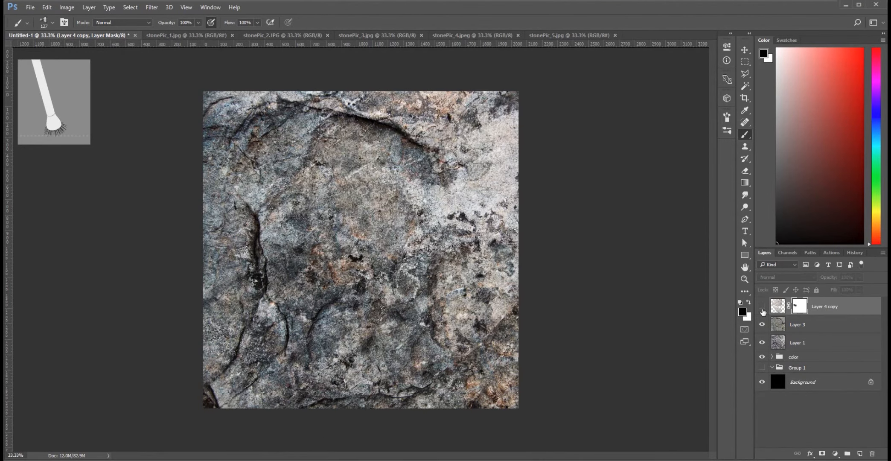
left_click(763, 309)
left_click(763, 310)
left_click(762, 310)
Lower Layer 4 copy's opacity to 41% and paint black on its mask around the upper pale patch's hard edges.
left_click(859, 278)
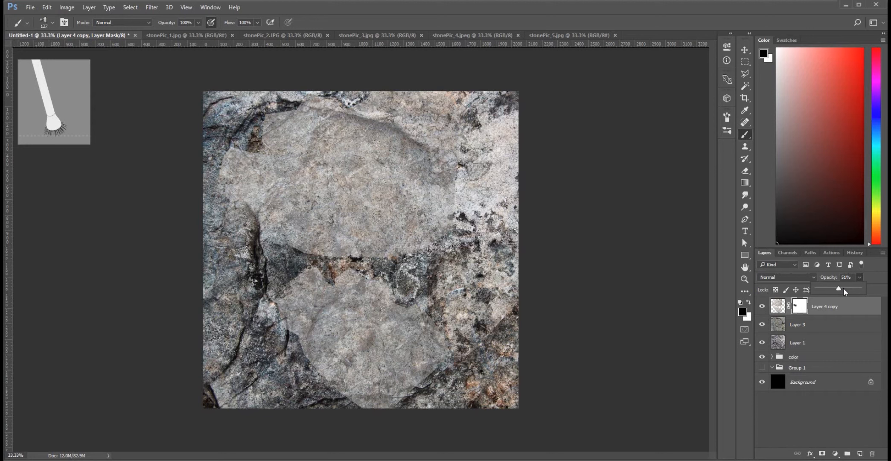
left_click_drag(839, 289, 845, 289)
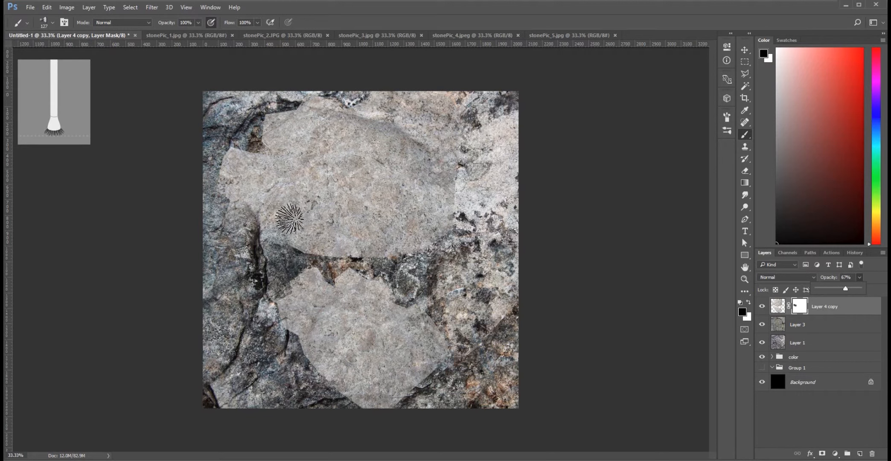
left_click(834, 288)
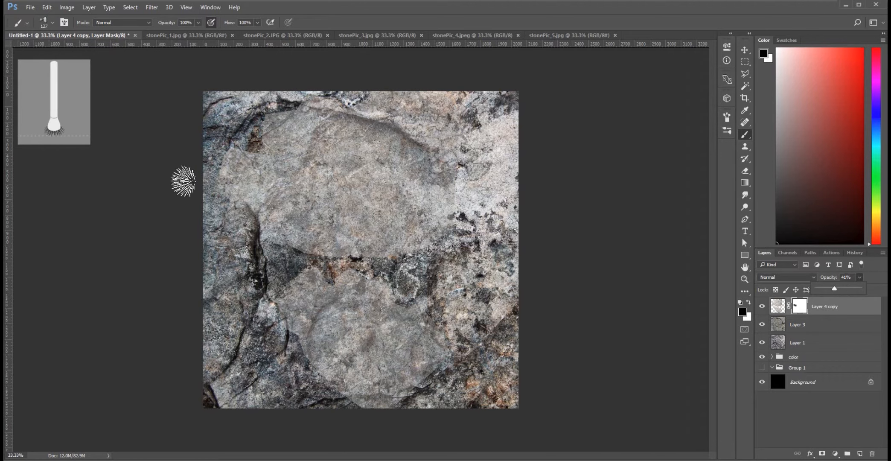
mouse_move(268, 144)
left_mouse_down()
mouse_move(273, 99)
mouse_move(283, 109)
mouse_move(277, 94)
mouse_move(263, 108)
mouse_move(268, 126)
mouse_move(266, 111)
mouse_move(239, 180)
mouse_move(239, 213)
mouse_move(294, 260)
mouse_move(287, 269)
mouse_move(294, 250)
mouse_move(277, 264)
mouse_move(282, 244)
mouse_move(348, 249)
mouse_move(441, 231)
mouse_move(445, 249)
mouse_move(464, 242)
mouse_move(488, 184)
mouse_move(461, 201)
mouse_move(478, 124)
mouse_move(490, 116)
mouse_move(400, 101)
mouse_move(389, 85)
mouse_move(469, 116)
mouse_move(419, 109)
mouse_move(459, 131)
left_mouse_up()
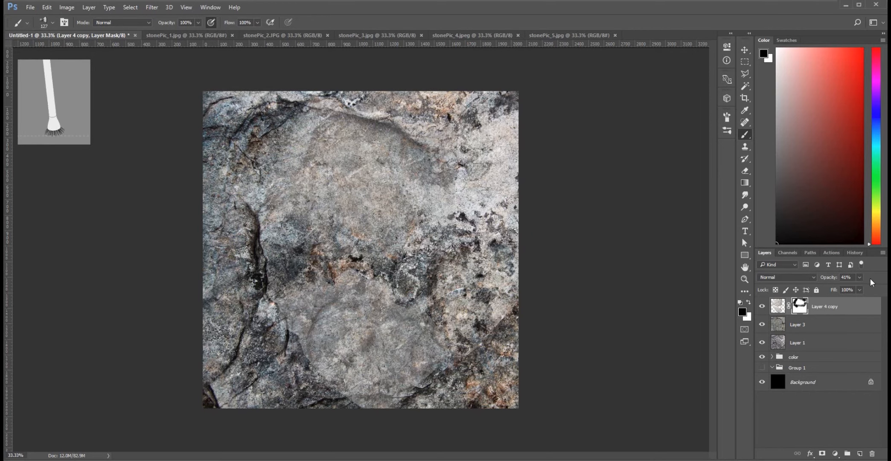
Restore Layer 4 copy to 100% opacity and paint its mask around the lower pale patch to hide the cut edges.
left_click_drag(862, 288, 882, 289)
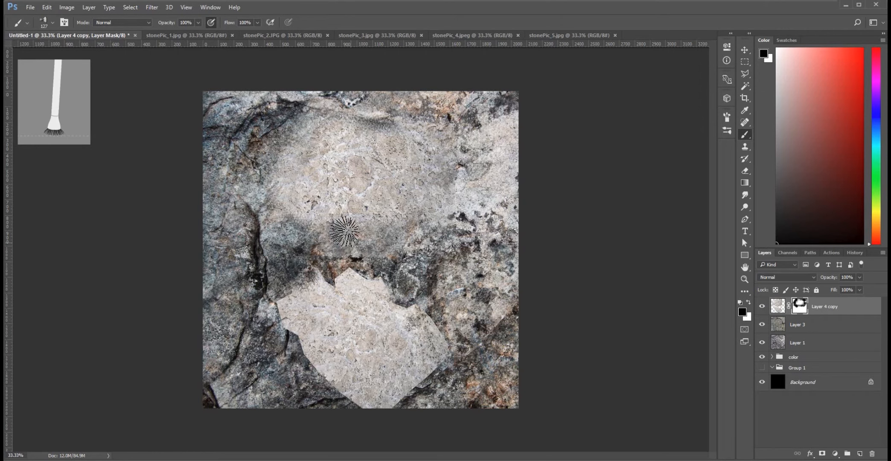
left_click(762, 307)
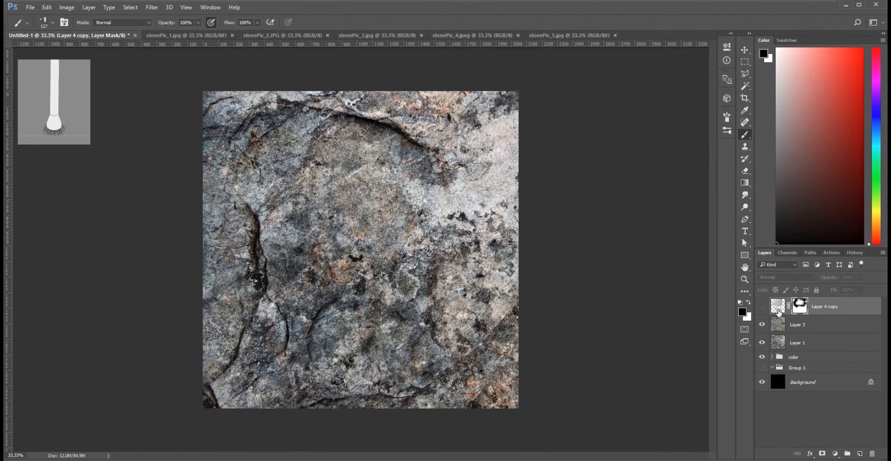
left_click(762, 307)
mouse_move(282, 322)
left_mouse_down()
mouse_move(311, 294)
mouse_move(284, 327)
left_mouse_up()
mouse_move(333, 273)
left_mouse_down()
mouse_move(387, 280)
mouse_move(456, 329)
left_mouse_up()
mouse_move(458, 355)
left_mouse_down()
mouse_move(430, 349)
mouse_move(421, 393)
mouse_move(374, 396)
mouse_move(369, 421)
mouse_move(284, 382)
mouse_move(268, 359)
mouse_move(326, 326)
mouse_move(441, 314)
left_mouse_up()
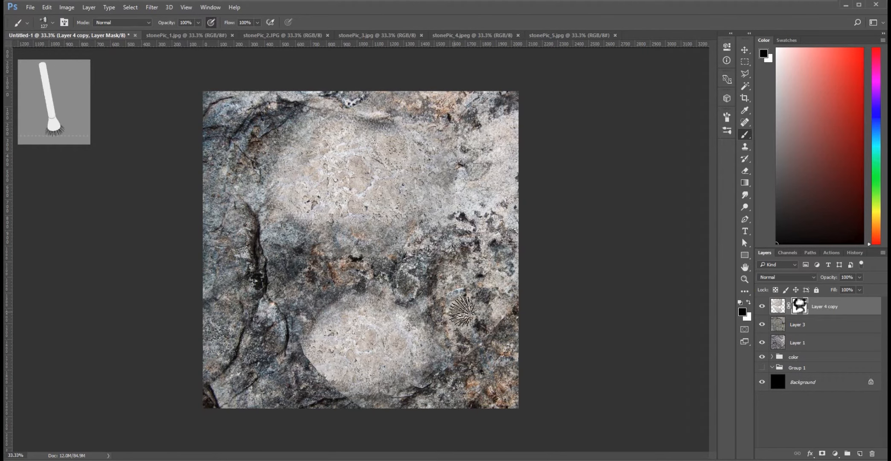
Refine the mask around the lower pale patch, alternating white and black along its upper and left edges and painting black below it.
key("x")
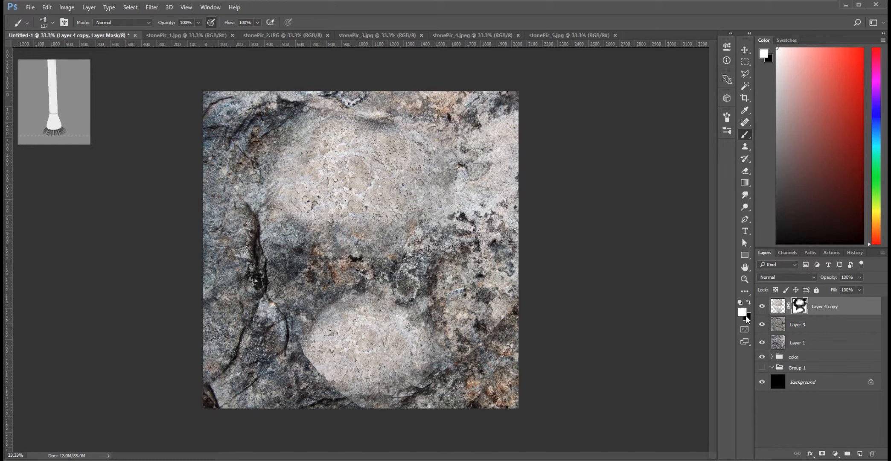
mouse_move(325, 305)
left_mouse_down()
mouse_move(305, 310)
mouse_move(359, 308)
mouse_move(348, 302)
mouse_move(380, 323)
mouse_move(382, 306)
left_mouse_up()
key("x")
mouse_move(316, 328)
left_mouse_down()
mouse_move(311, 305)
mouse_move(300, 322)
mouse_move(334, 292)
mouse_move(404, 302)
left_mouse_up()
key("x")
left_click_drag(329, 327, 391, 306)
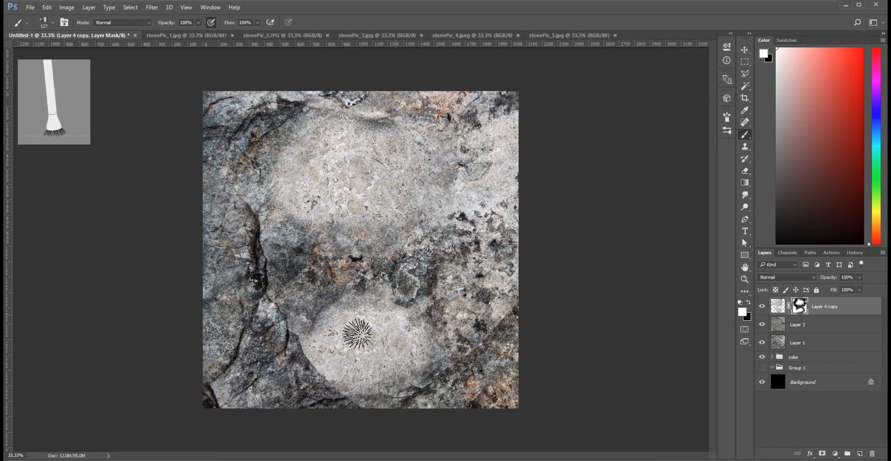
key("x")
mouse_move(278, 327)
left_mouse_down()
mouse_move(303, 348)
mouse_move(281, 318)
left_mouse_up()
key("x")
left_click_drag(333, 340, 348, 315)
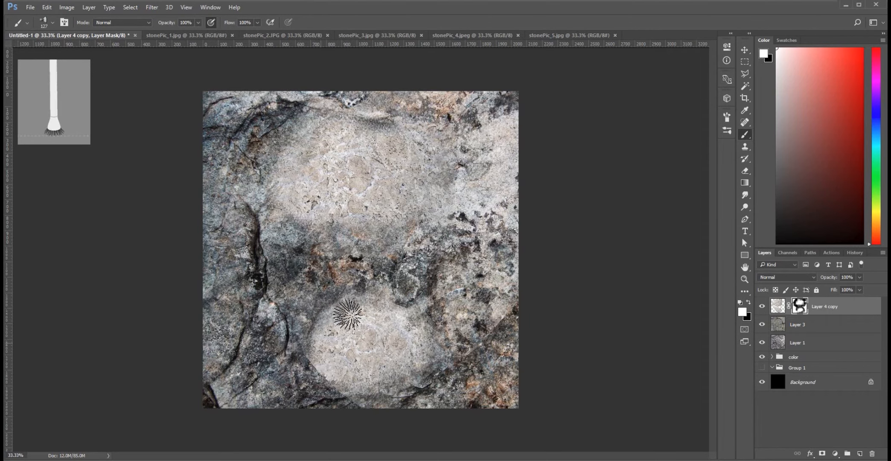
key("x")
mouse_move(307, 377)
left_mouse_down()
mouse_move(320, 360)
mouse_move(341, 409)
mouse_move(402, 400)
left_mouse_up()
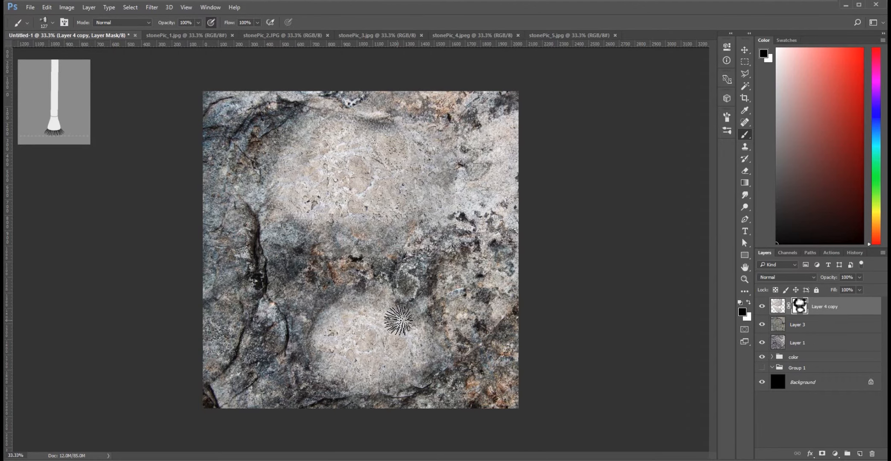
Apply the layer mask to Layer 4 copy, try its blend modes through Pin Light and set the layer to Soft Light.
right_click(801, 307)
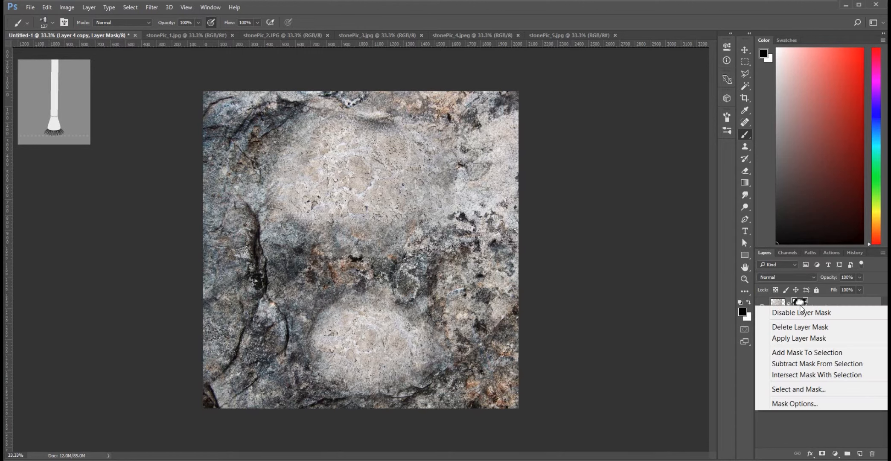
left_click(811, 338)
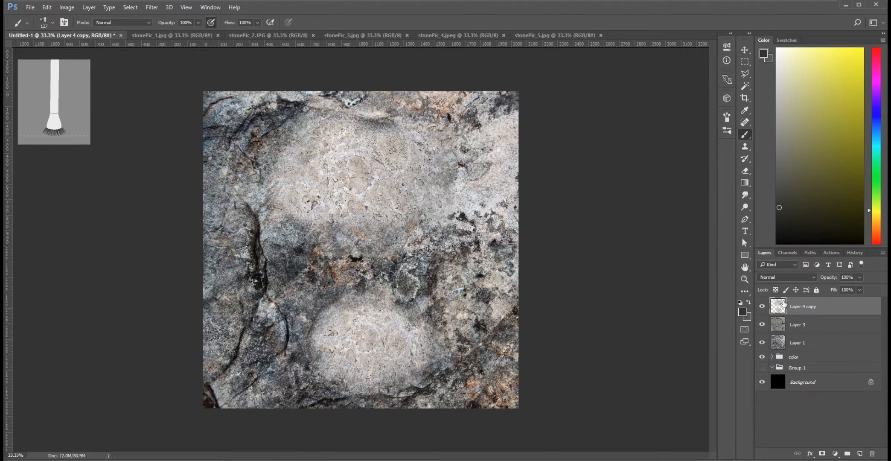
left_click(814, 277)
left_click(804, 288)
key("Down")
key("Down")
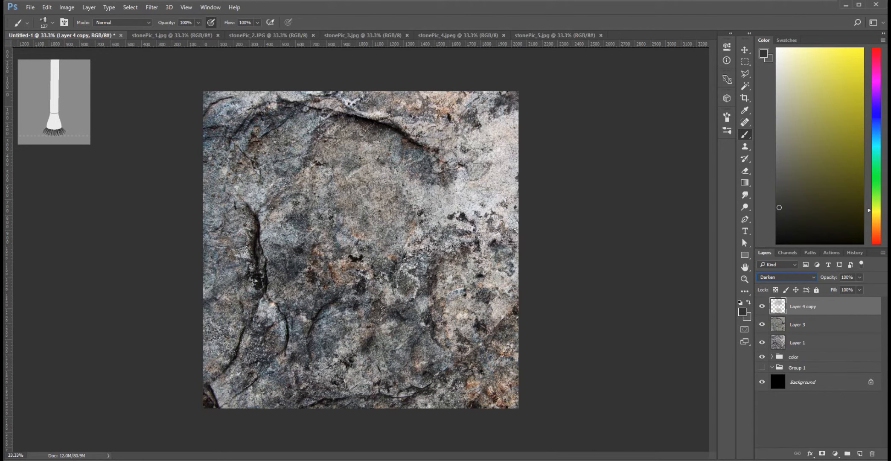
key("Down")
key("Down")
key("Down")
key("Down")
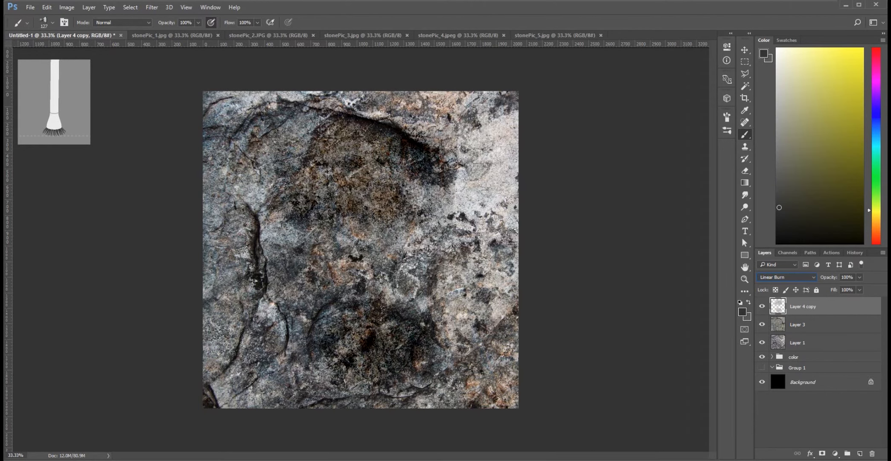
key("Down")
key("Down")
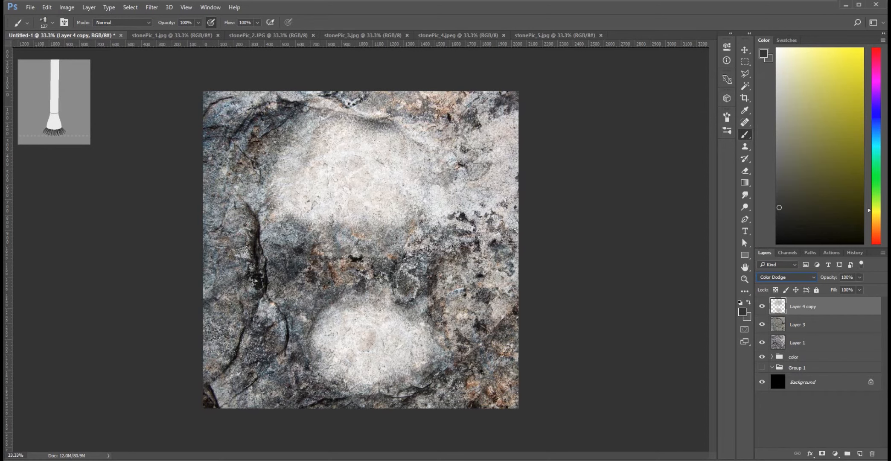
key("Down")
key("Down")
key("Down")
key("Down")
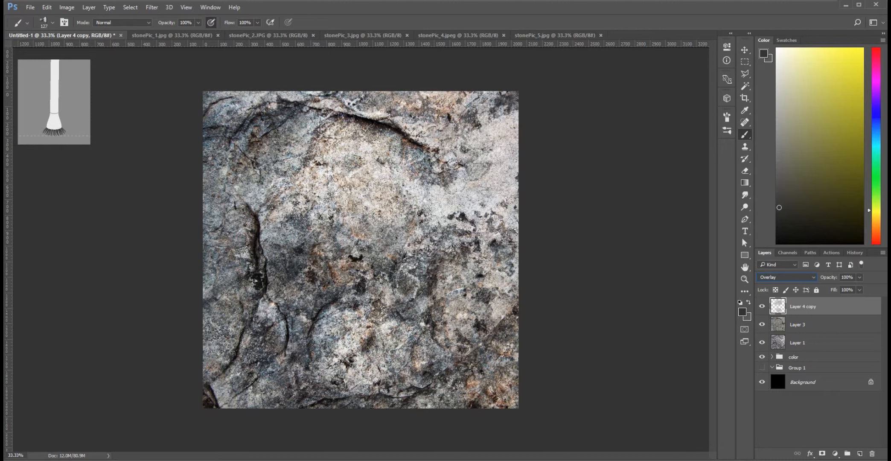
key("Down")
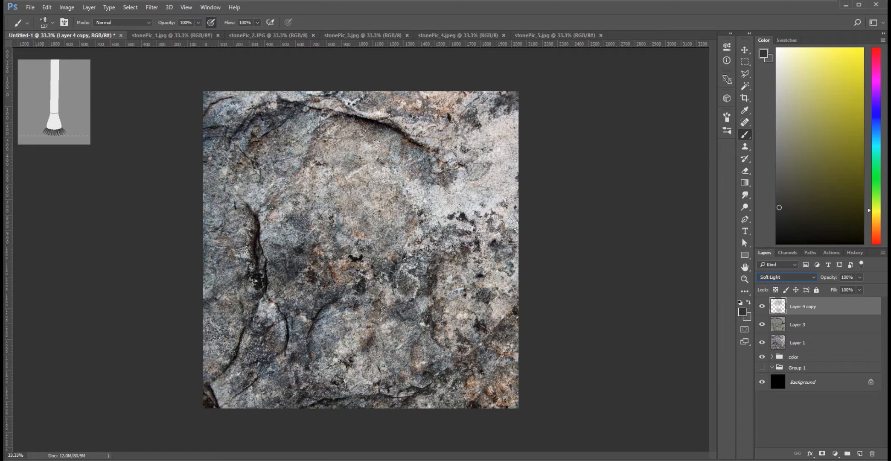
key("Down")
key("Down")
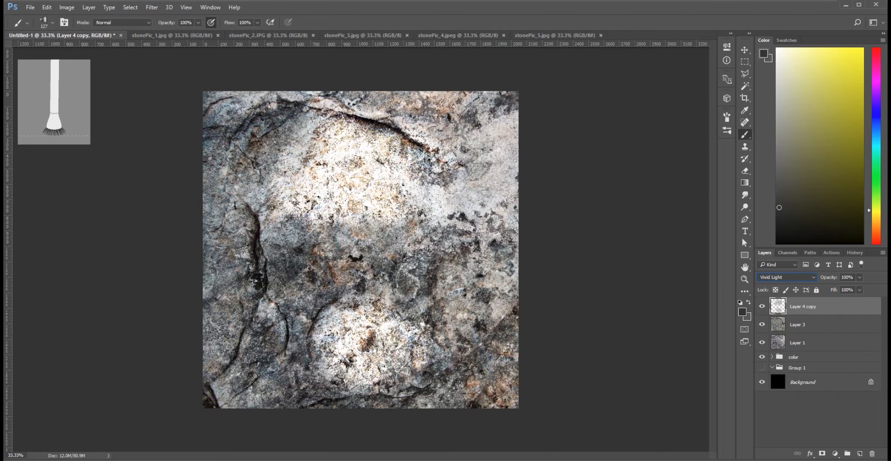
key("Down")
key("Down")
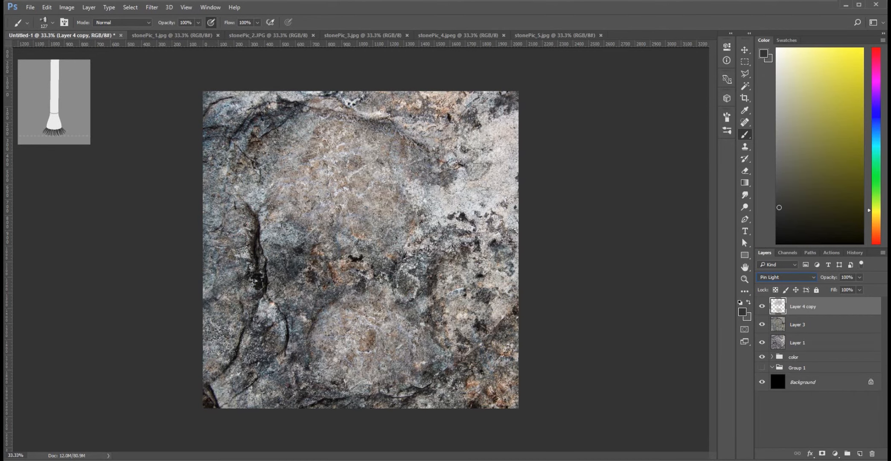
key("Up")
key("Up")
key("Up")
key("Up")
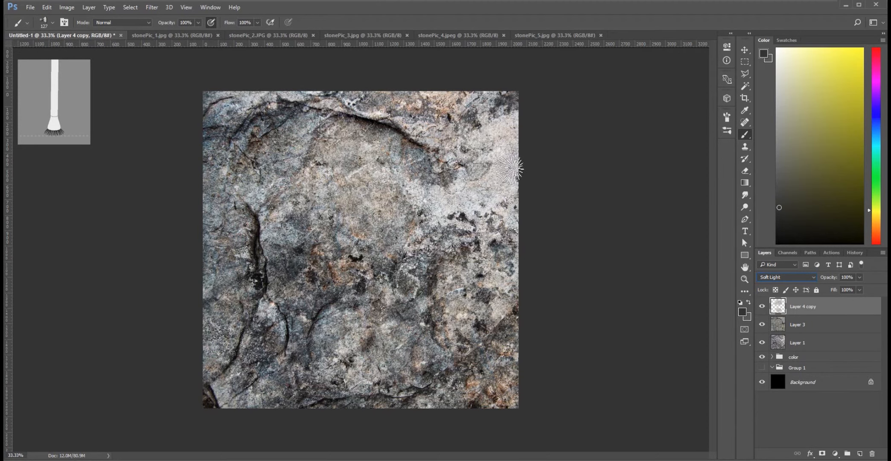
Merge Layer 4 copy, Layer 3 and Layer 1 into a single layer.
left_click(821, 342, "shift")
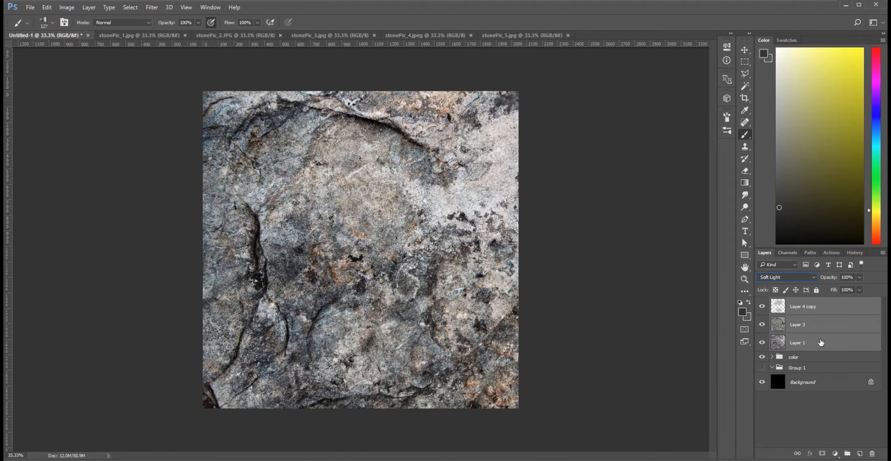
right_click(818, 327)
left_click(610, 385)
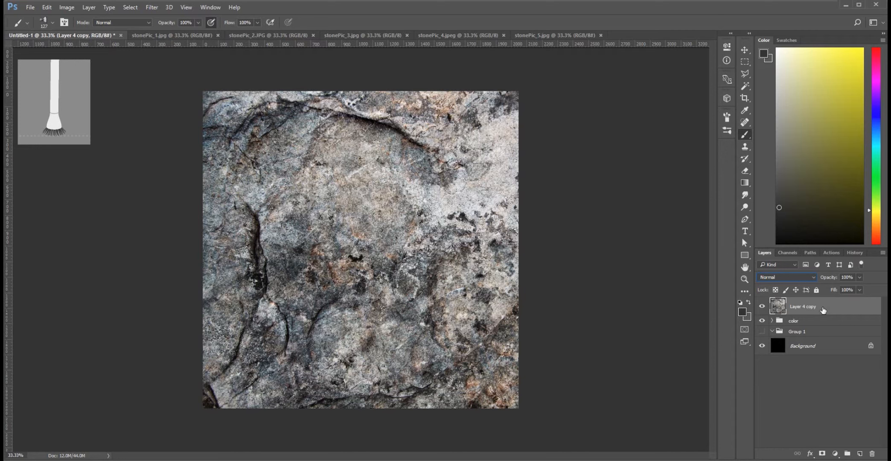
Place a duplicate of the merged stone layer in Group 1, collapse the group and reselect the original merged layer.
left_click_drag(823, 311, 809, 337)
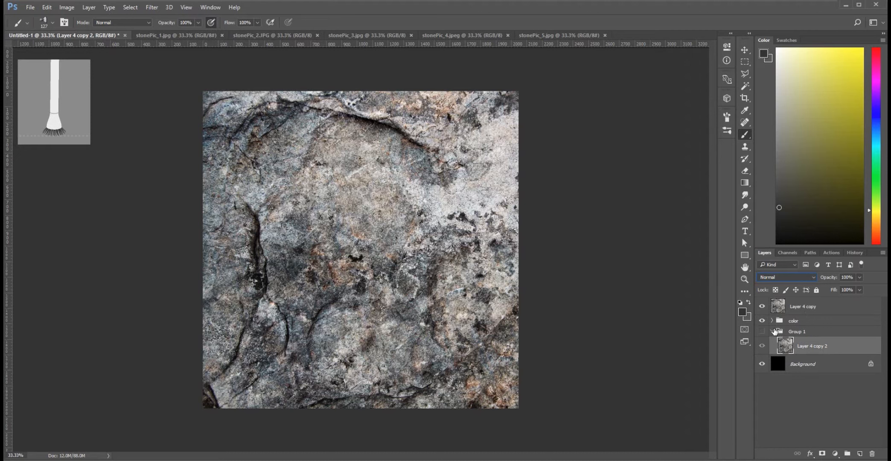
left_click(773, 331)
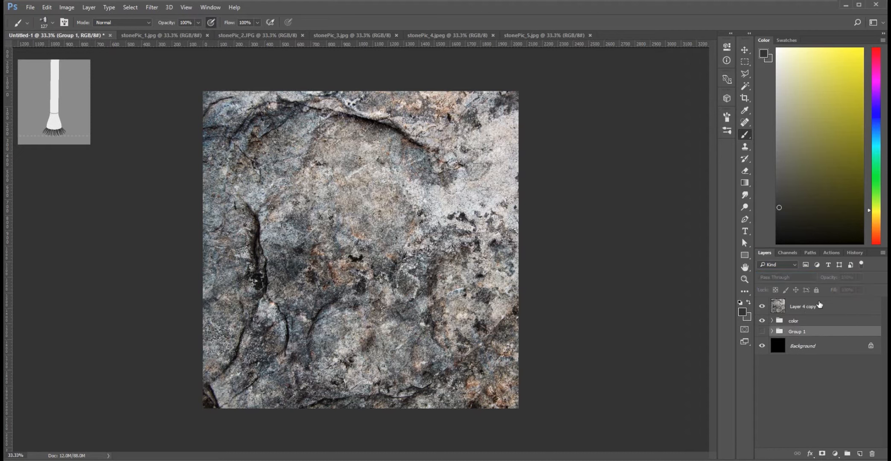
left_click(806, 313)
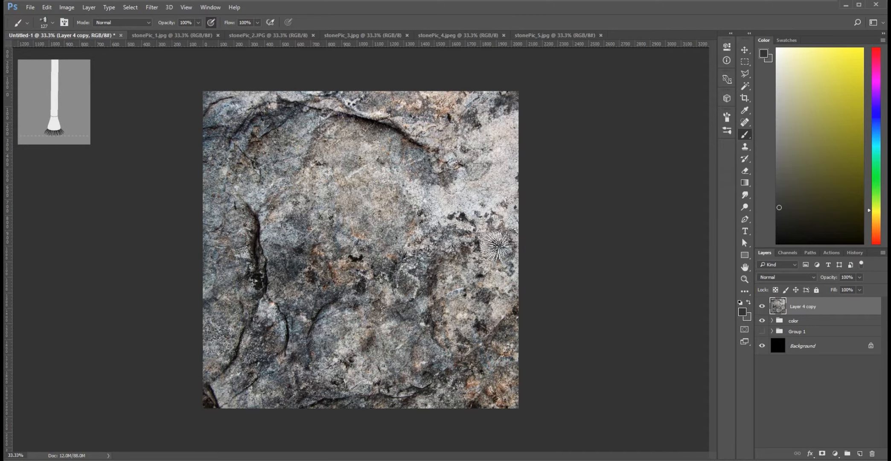
Bring the merged stone layer's full transform bounds beyond the canvas into view with the Move tool.
key("v")
key("alt+v")
key("Escape")
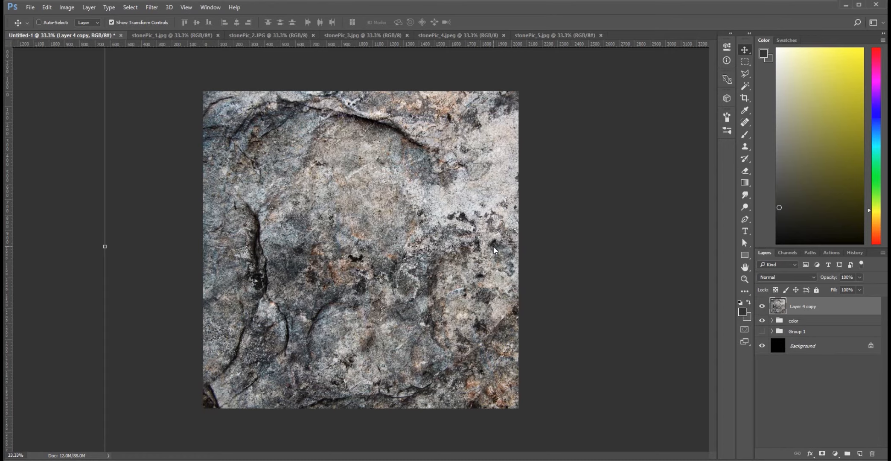
key("ctrl+minus")
key("ctrl+minus")
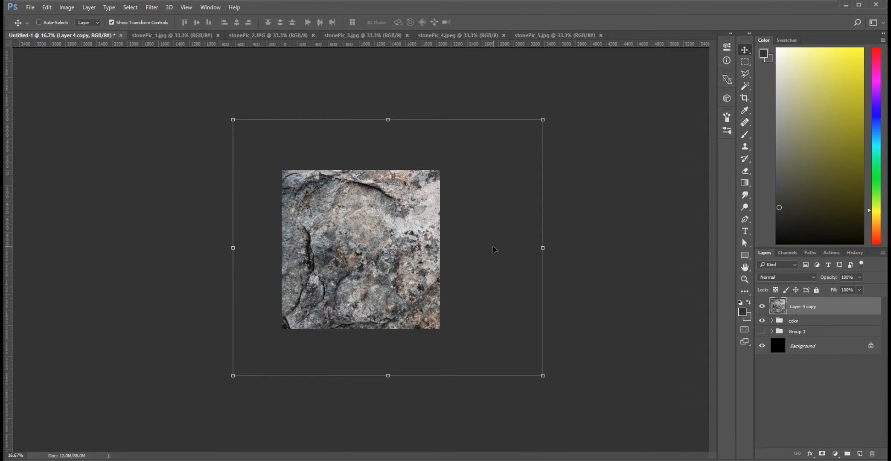
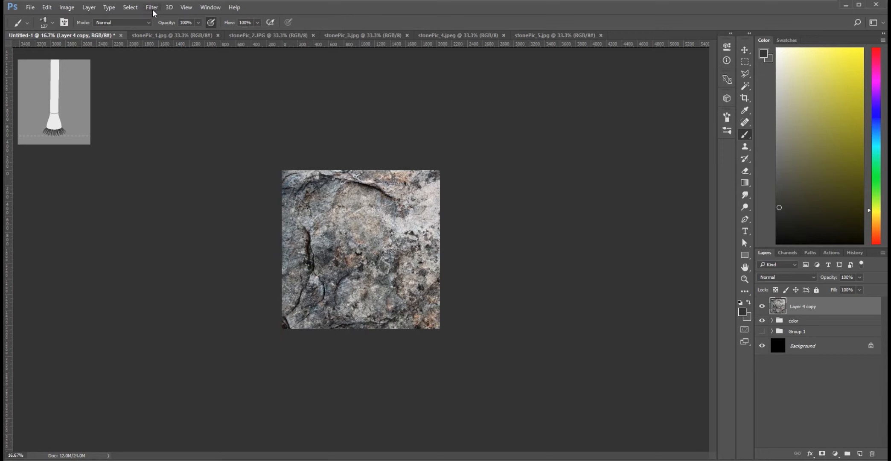
Offset the merged stone layer by half the canvas with wraparound so its outer edges meet in the middle.
left_click(171, 16)
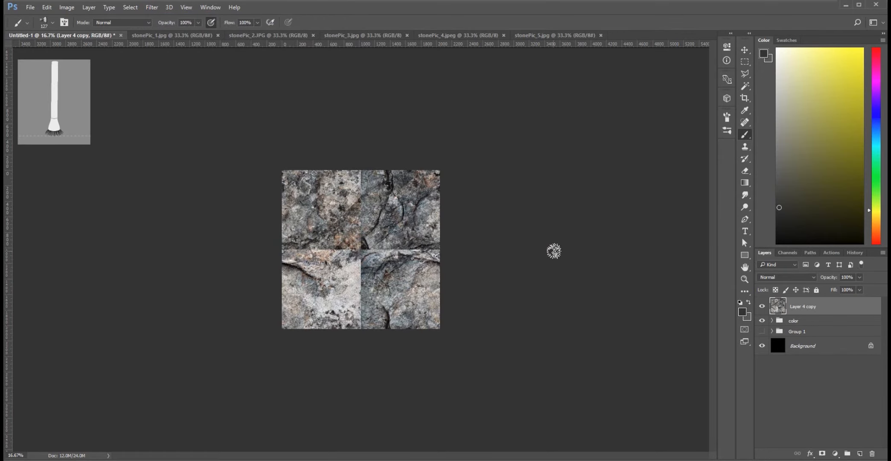
key("ctrl+plus")
key("ctrl+plus")
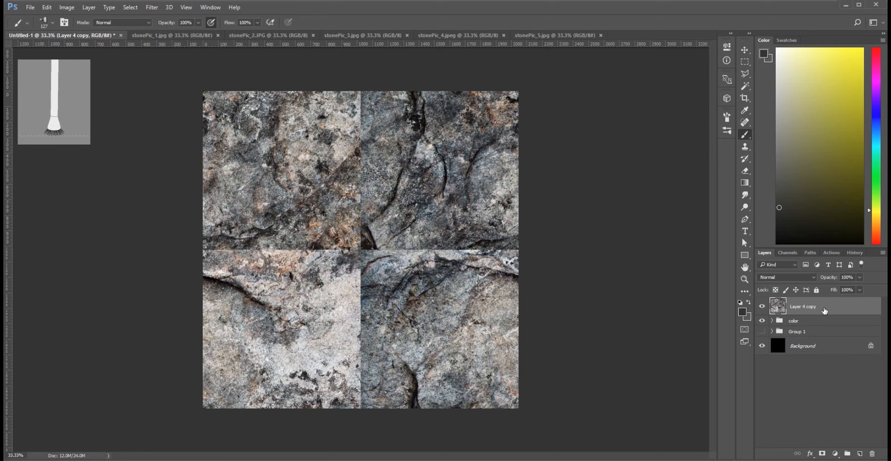
Duplicate the merged stone layer beneath itself and add a white layer mask to the upper copy.
left_click_drag(824, 311, 825, 310)
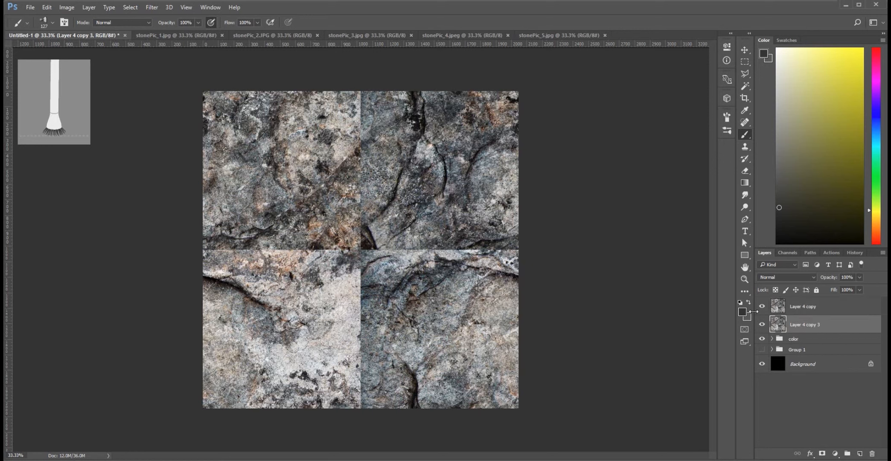
left_click(816, 310)
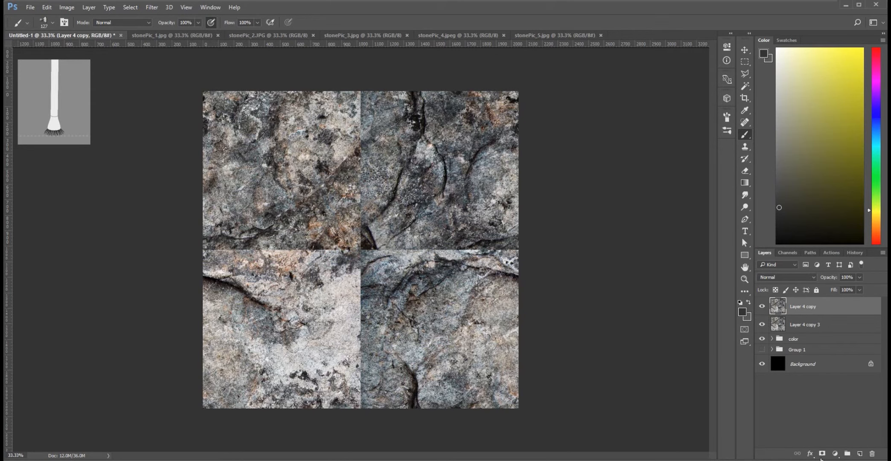
left_click(822, 454)
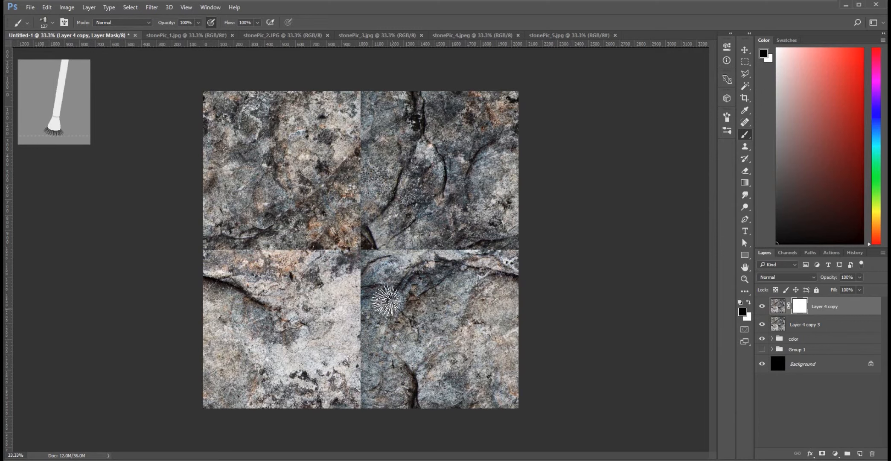
Hide the masked layer, reapply the offset filter to Layer 4 copy 3 and show the masked layer again.
left_click(761, 307)
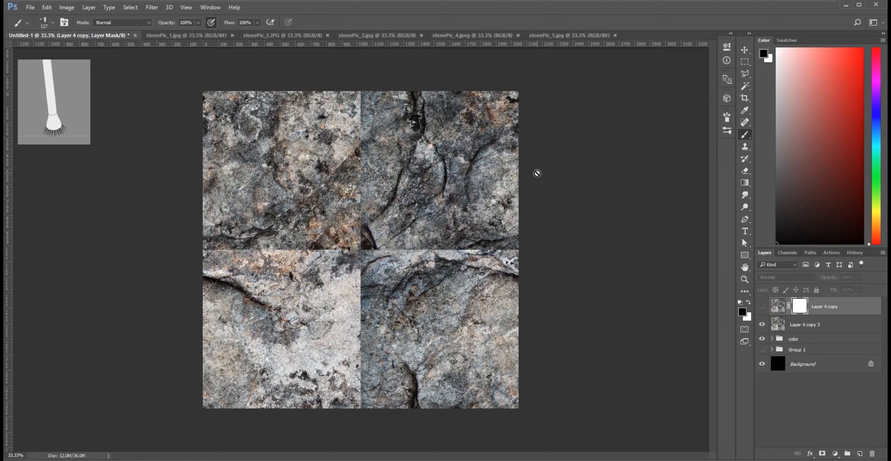
left_click(819, 328)
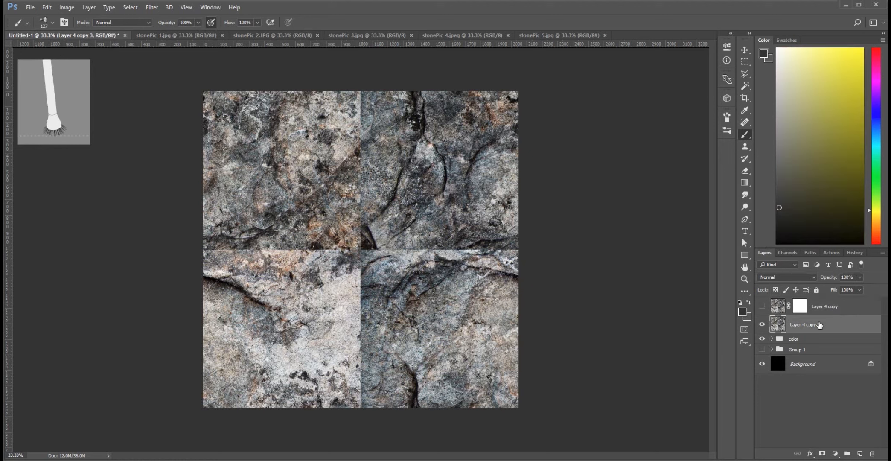
left_click(151, 7)
left_click(155, 20)
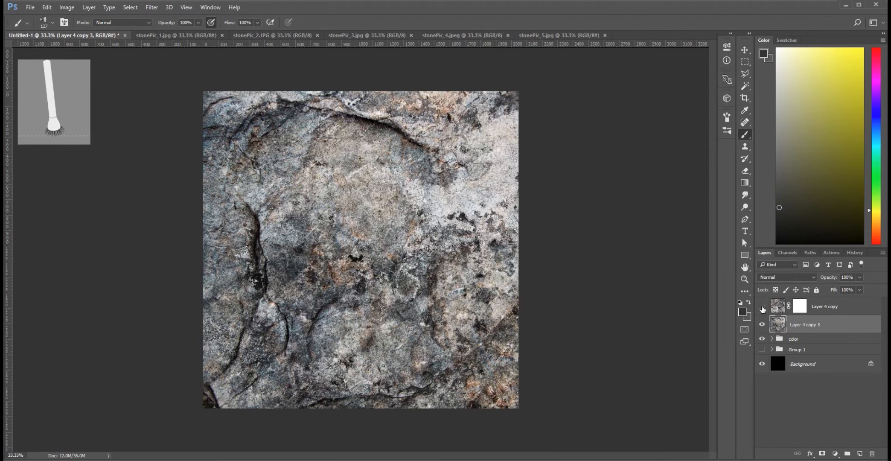
left_click(762, 306)
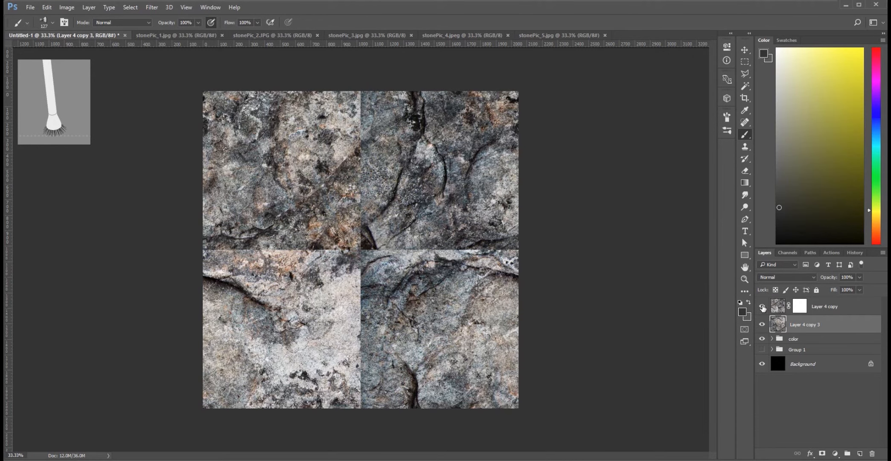
left_click(762, 307)
left_click(762, 307)
Paint black on Layer 4 copy's mask around the central seam crossing and compare the result with the layer hidden.
left_click(801, 309)
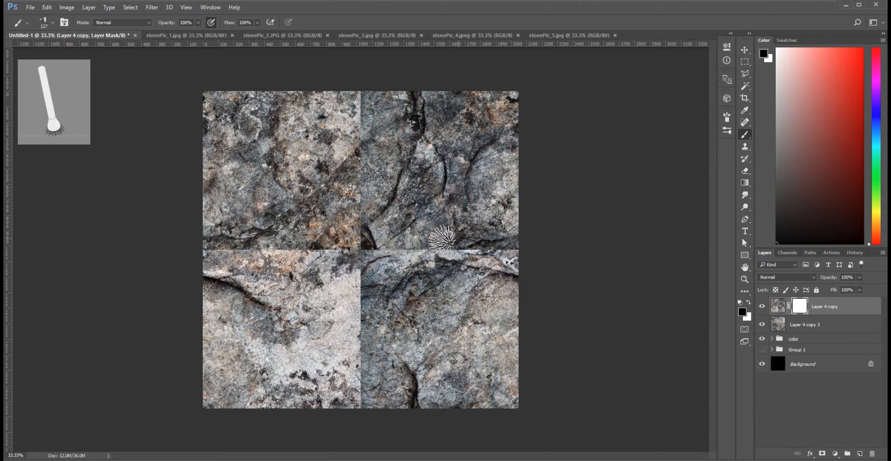
mouse_move(371, 251)
left_mouse_down()
mouse_move(369, 242)
mouse_move(362, 248)
mouse_move(358, 290)
mouse_move(354, 269)
mouse_move(369, 239)
mouse_move(397, 250)
mouse_move(379, 242)
mouse_move(393, 266)
left_mouse_up()
mouse_move(363, 308)
left_mouse_down()
mouse_move(320, 298)
mouse_move(354, 282)
mouse_move(344, 324)
mouse_move(338, 319)
mouse_move(399, 254)
mouse_move(371, 248)
mouse_move(382, 218)
mouse_move(386, 259)
mouse_move(369, 237)
mouse_move(324, 257)
mouse_move(335, 234)
mouse_move(322, 246)
left_mouse_up()
left_click(762, 307)
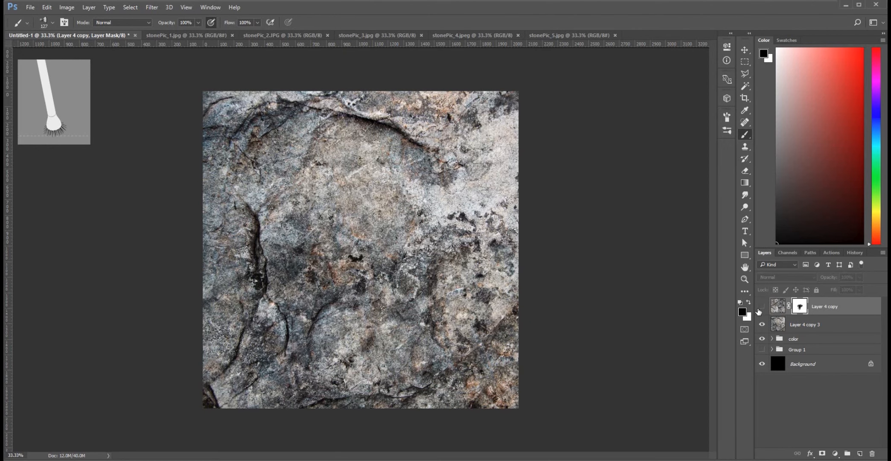
left_click(762, 308)
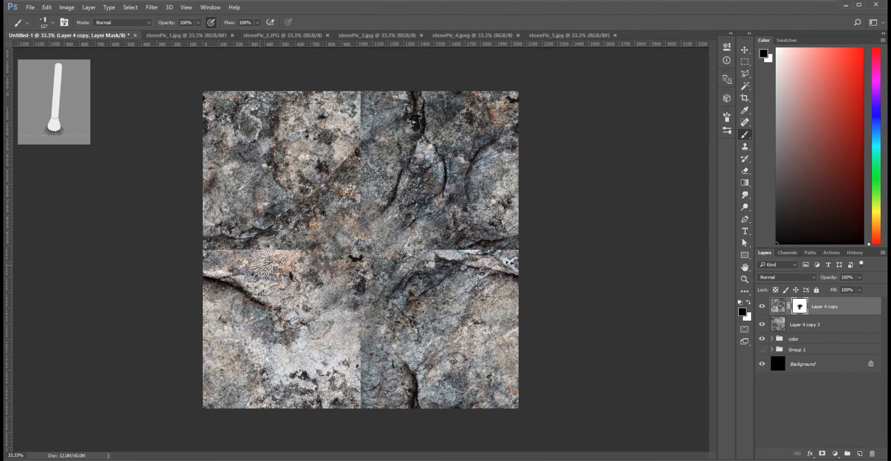
Switch to the Clone Stamp tool and add a new empty layer above the masked stone layer.
key("ctrl+plus")
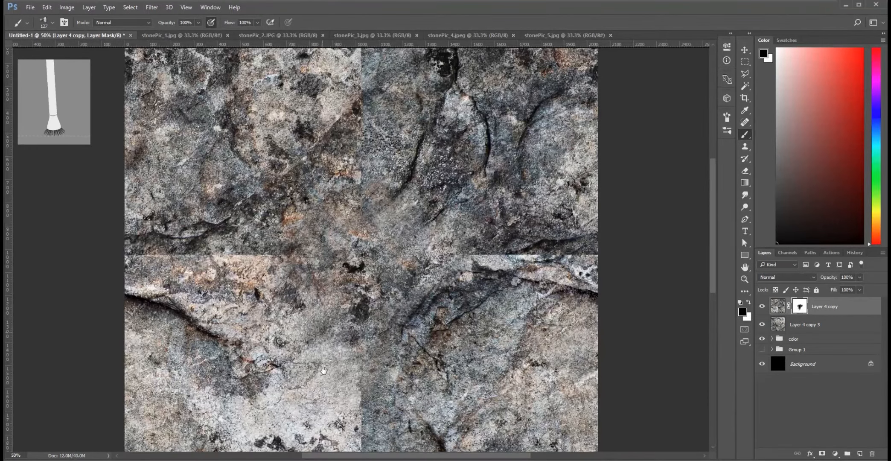
left_click_drag(323, 370, 310, 440)
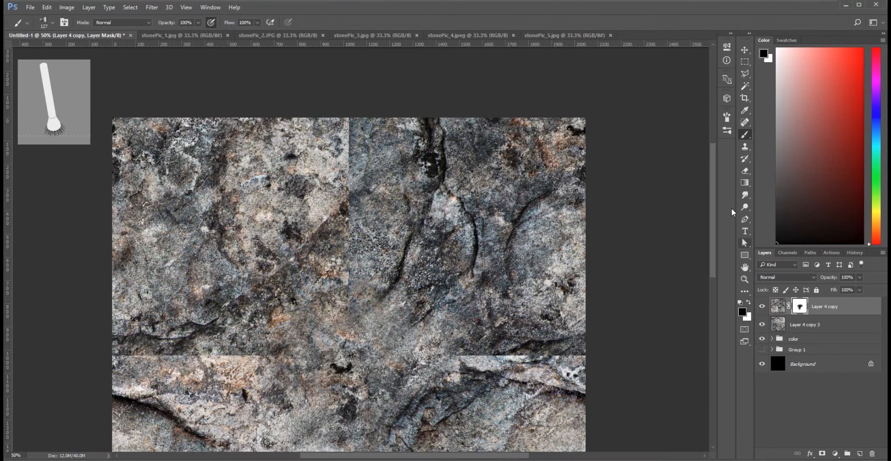
left_click(746, 148)
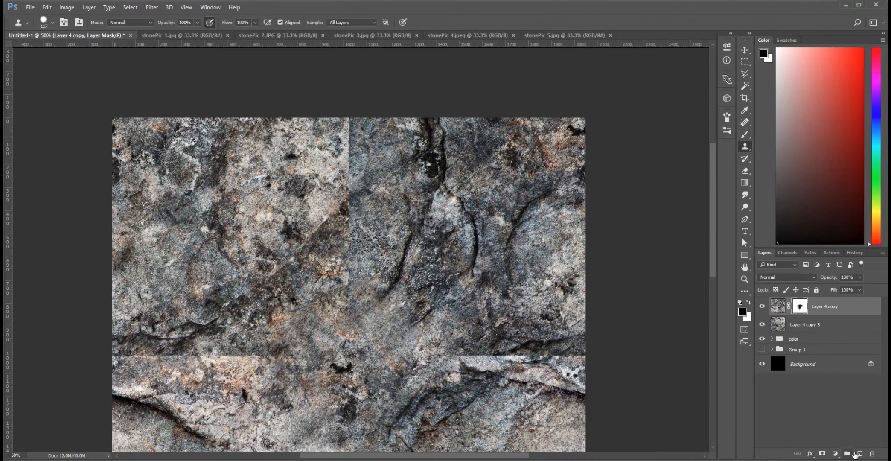
left_click(860, 454)
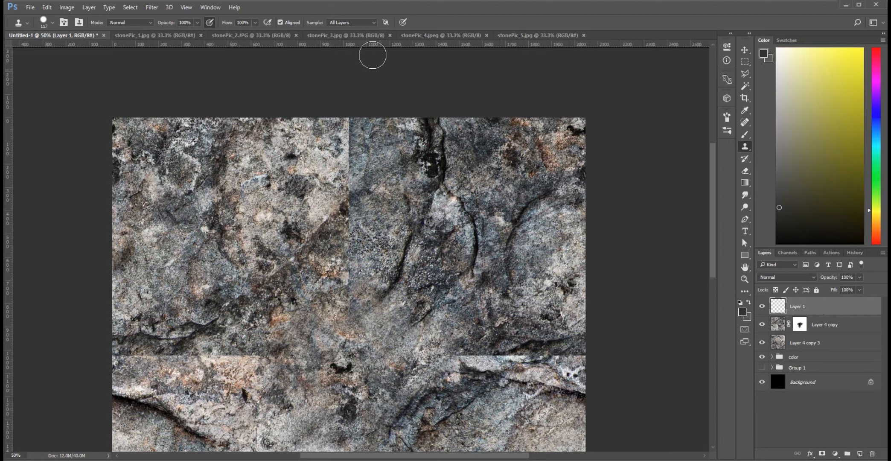
Clone nearby stone texture onto Layer 1 over the vertical seam just above the centre.
key("alt")
left_click(310, 271, "alt")
mouse_move(336, 254)
left_mouse_down()
mouse_move(344, 259)
mouse_move(325, 257)
mouse_move(368, 204)
left_mouse_up()
left_click(290, 296, "alt")
mouse_move(322, 284)
left_mouse_down()
mouse_move(377, 246)
mouse_move(318, 282)
mouse_move(366, 241)
mouse_move(332, 299)
mouse_move(358, 291)
mouse_move(299, 332)
mouse_move(345, 272)
left_mouse_up()
left_click(279, 296, "alt")
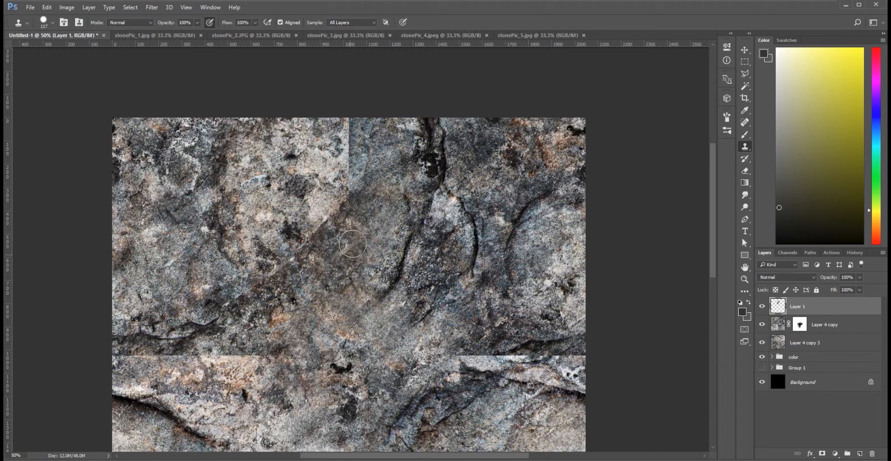
left_click_drag(344, 306, 354, 264)
left_click_drag(399, 208, 401, 198)
key("ctrl+minus")
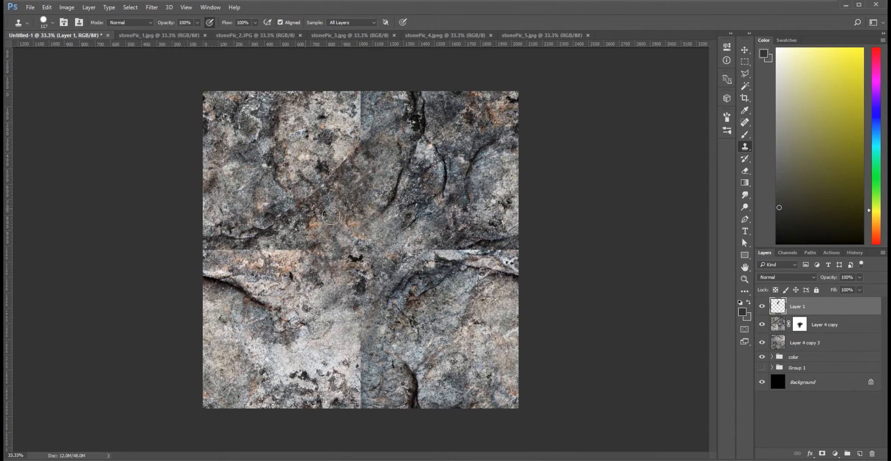
Compare the stone texture with Layer 4 copy hidden and shown to examine the remaining seams.
key("ctrl+plus")
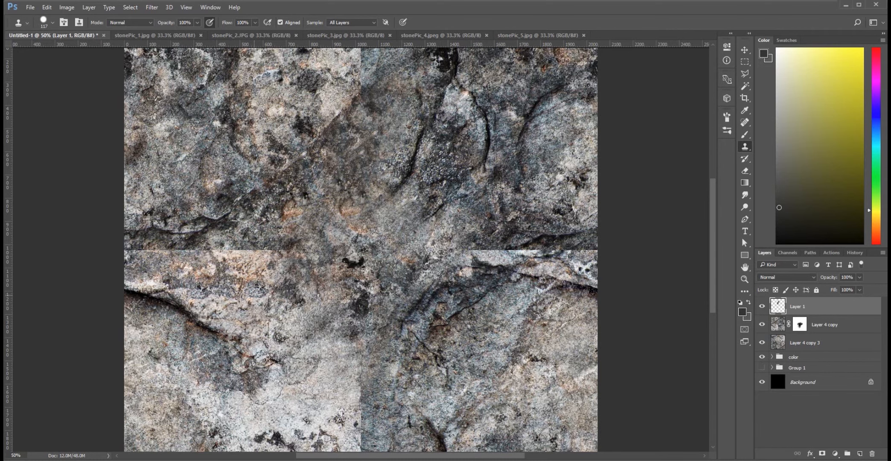
left_click_drag(313, 342, 361, 283)
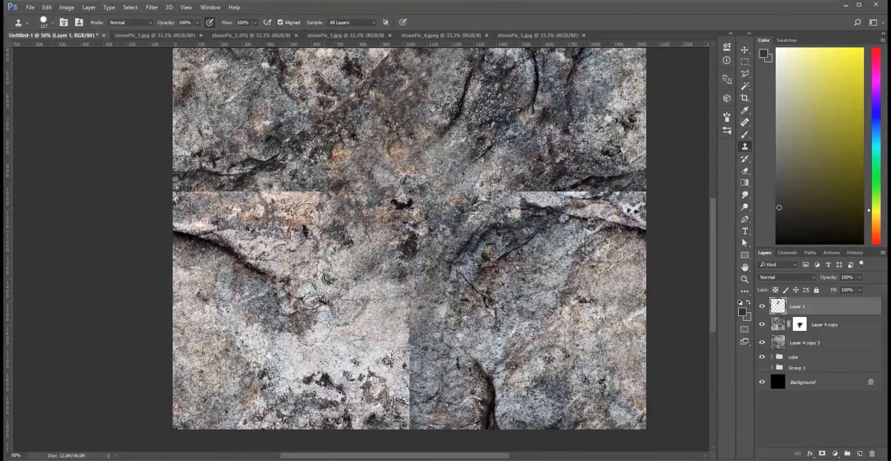
left_click_drag(287, 206, 283, 229)
left_click(763, 326)
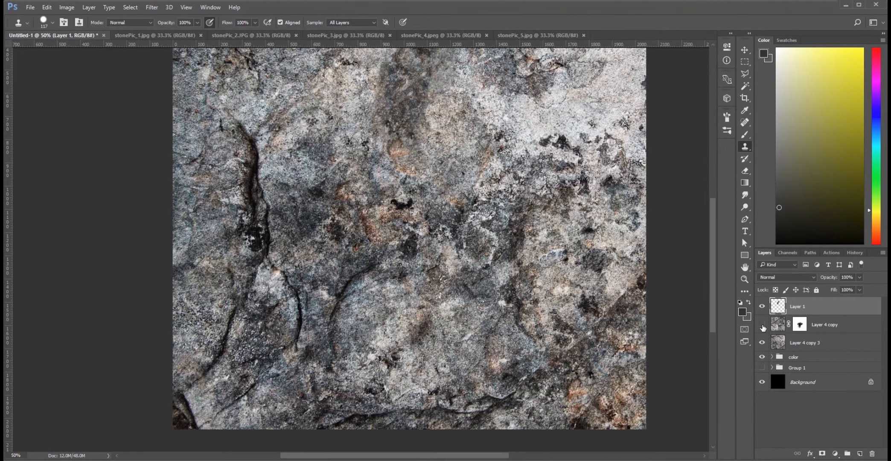
left_click(763, 325)
left_click(762, 325)
left_click(763, 326)
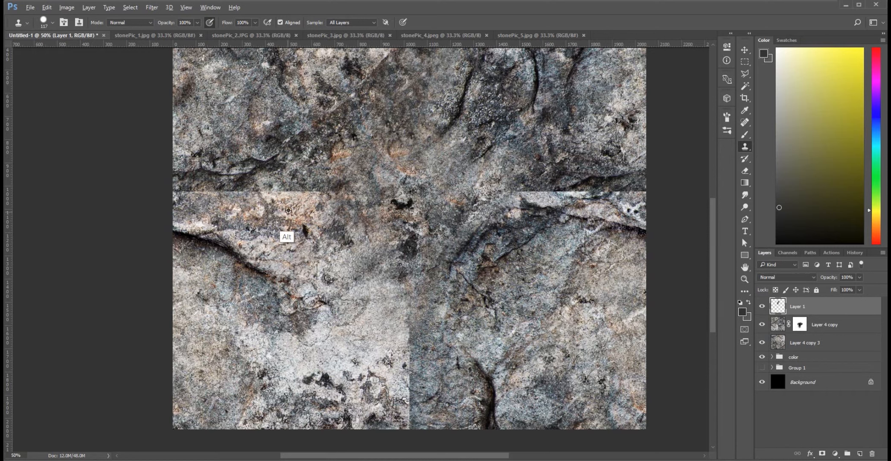
Clone stone over the inner end of the horizontal seam's left half and undo the last clone stroke.
left_click(293, 198, "alt")
left_click(308, 189)
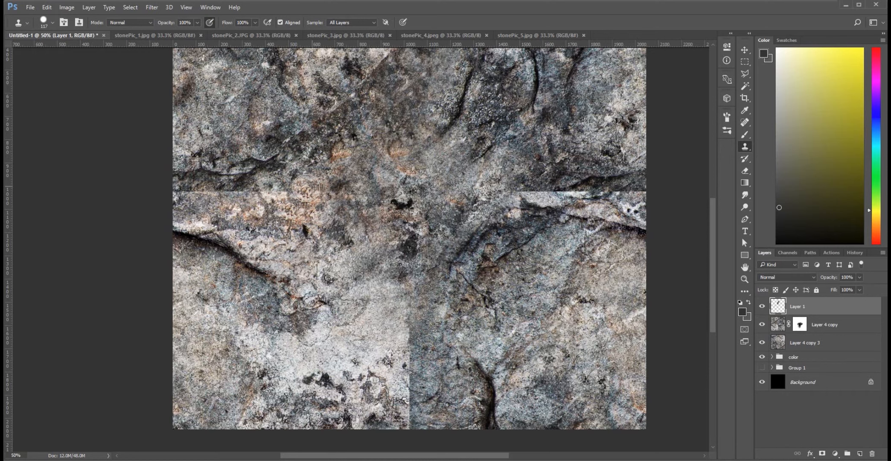
key("alt")
left_click_drag(265, 189, 271, 191)
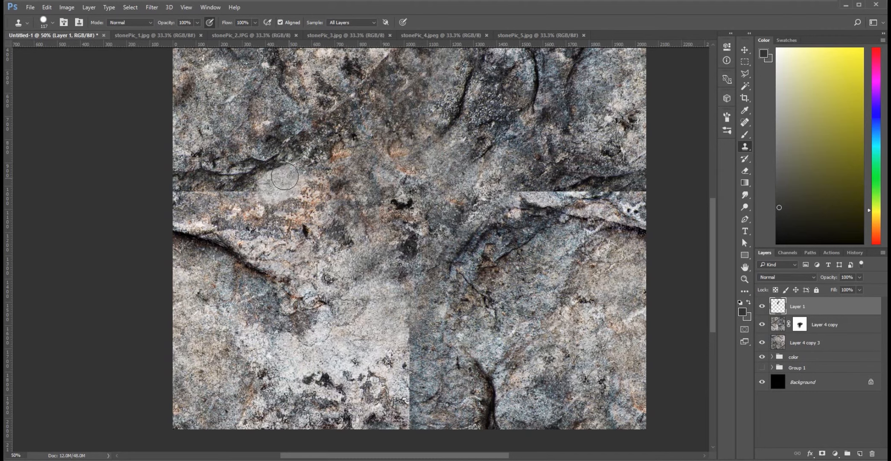
key("ctrl+z")
Resample nearby stone and clone more patches along the left half of the horizontal seam.
left_click(297, 207, "alt")
left_click_drag(245, 195, 238, 192)
left_click_drag(300, 204, 301, 215)
mouse_move(381, 266)
left_mouse_down()
mouse_move(429, 373)
mouse_move(419, 340)
mouse_move(358, 313)
mouse_move(334, 386)
mouse_move(333, 280)
left_mouse_up()
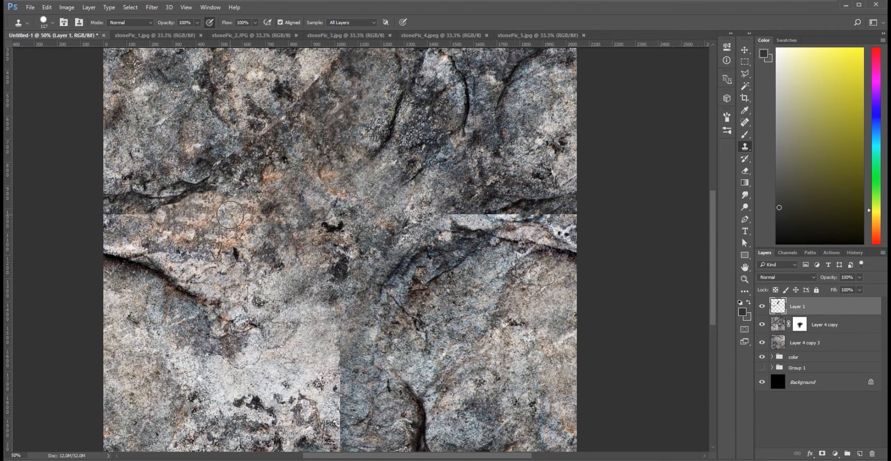
mouse_move(244, 193)
left_mouse_down()
mouse_move(249, 213)
mouse_move(238, 221)
mouse_move(236, 205)
mouse_move(239, 196)
left_mouse_up()
left_click(251, 165, "alt")
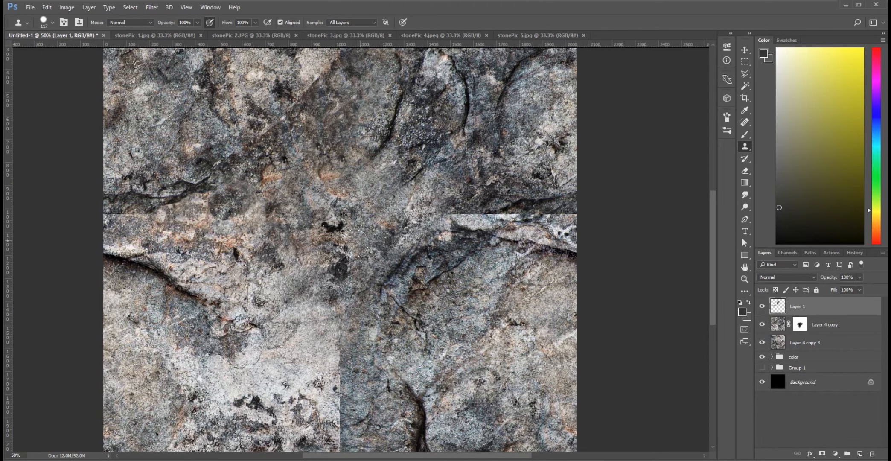
Choose the pointed bristle brush preset at 117 px for the Clone Stamp.
left_click(727, 116)
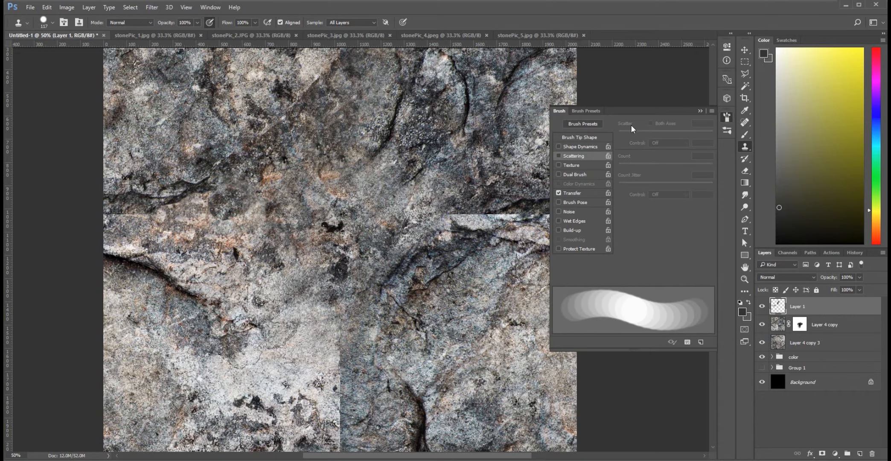
left_click(586, 110)
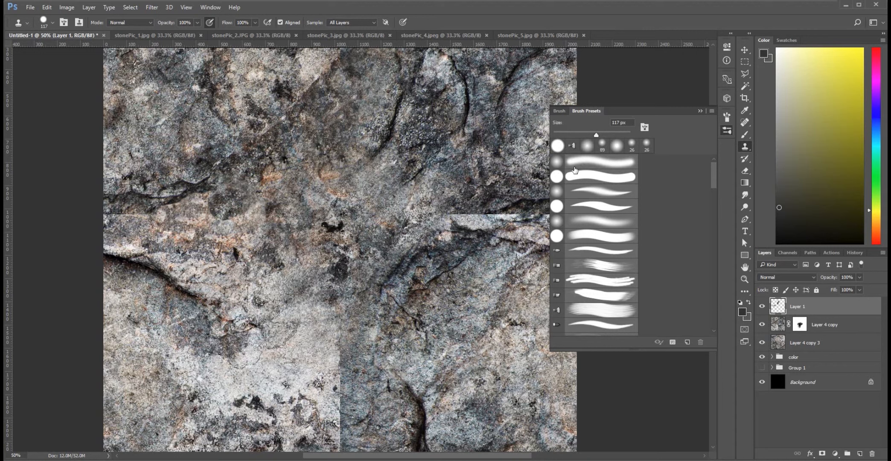
left_click(596, 255)
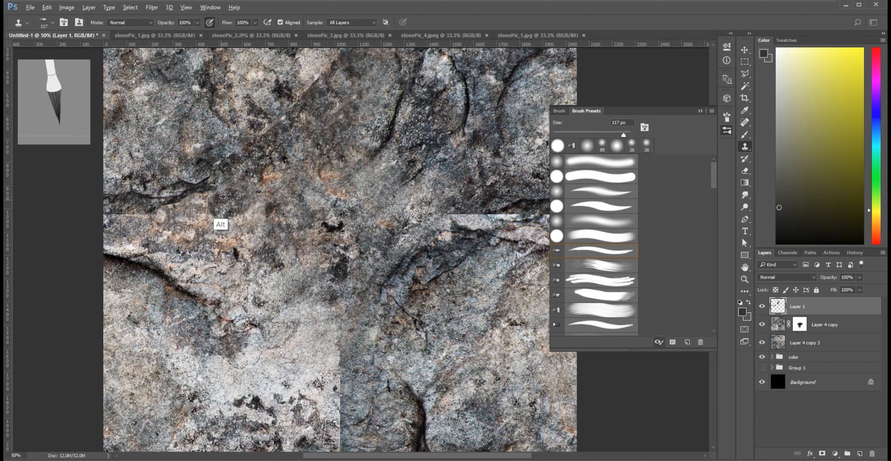
Clone dark stone and a curved crack from the upper right area over the repaired patch left of the centre.
mouse_move(214, 199)
left_mouse_down()
mouse_move(202, 204)
mouse_move(243, 194)
left_mouse_up()
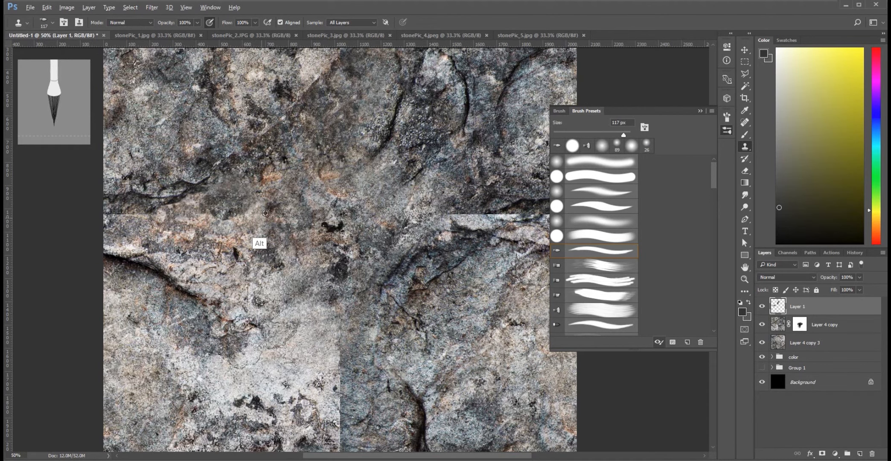
mouse_move(251, 193)
left_mouse_down()
mouse_move(246, 184)
mouse_move(283, 209)
mouse_move(257, 236)
left_mouse_up()
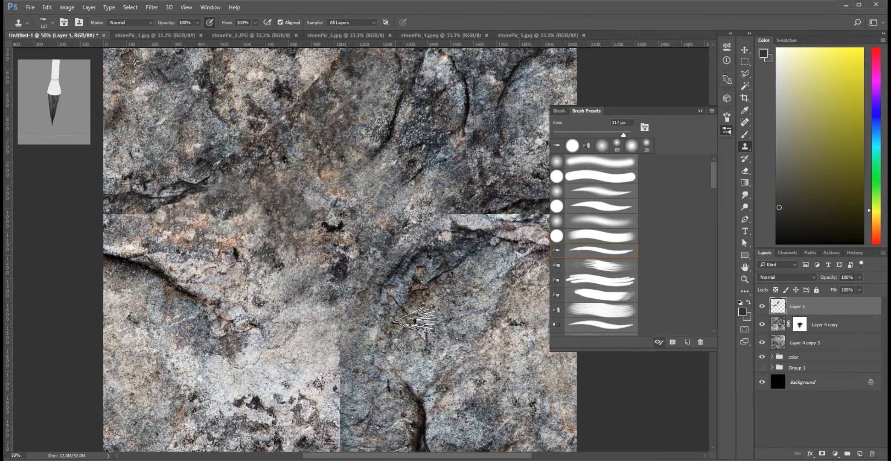
left_click(445, 118, "alt")
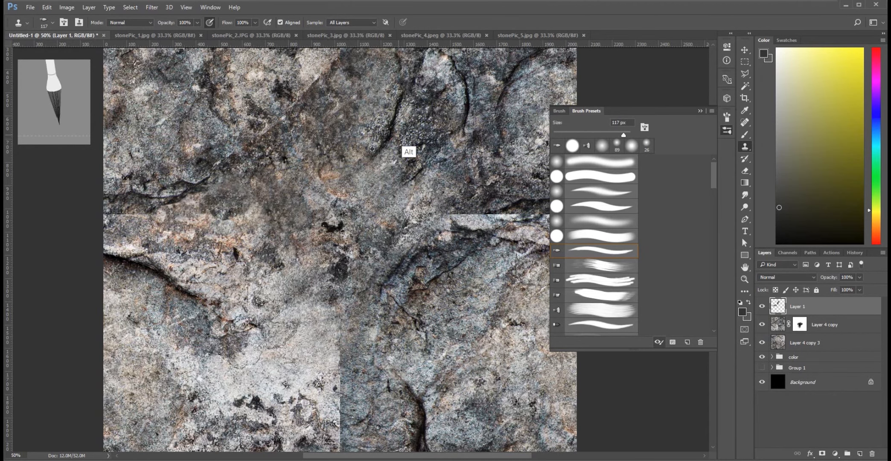
mouse_move(261, 198)
left_mouse_down()
mouse_move(249, 188)
mouse_move(264, 164)
mouse_move(238, 186)
mouse_move(247, 208)
mouse_move(261, 214)
mouse_move(256, 228)
mouse_move(232, 204)
mouse_move(236, 195)
left_mouse_up()
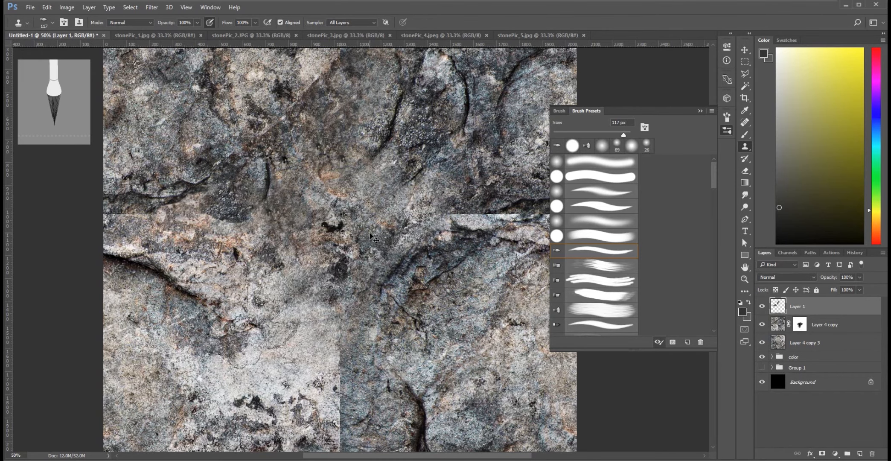
key("ctrl+minus")
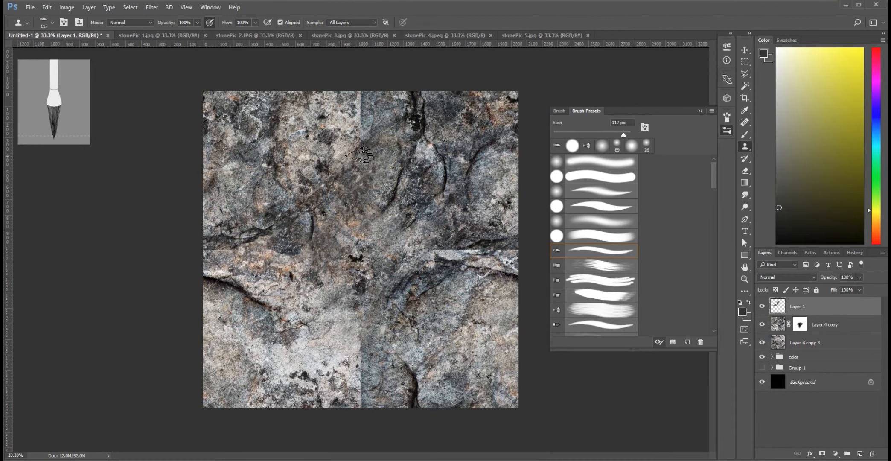
key("alt")
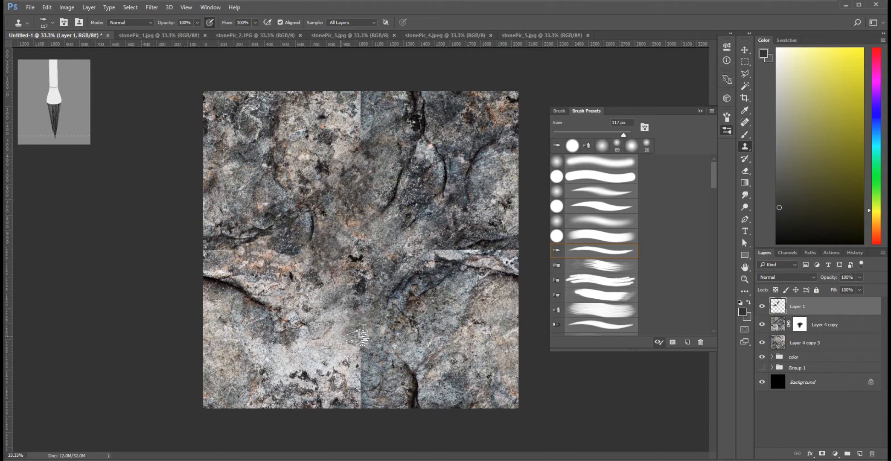
Clone nearby stone over the lower half of the vertical seam, blending the bright rock into the darker rock.
left_click_drag(349, 351, 356, 345)
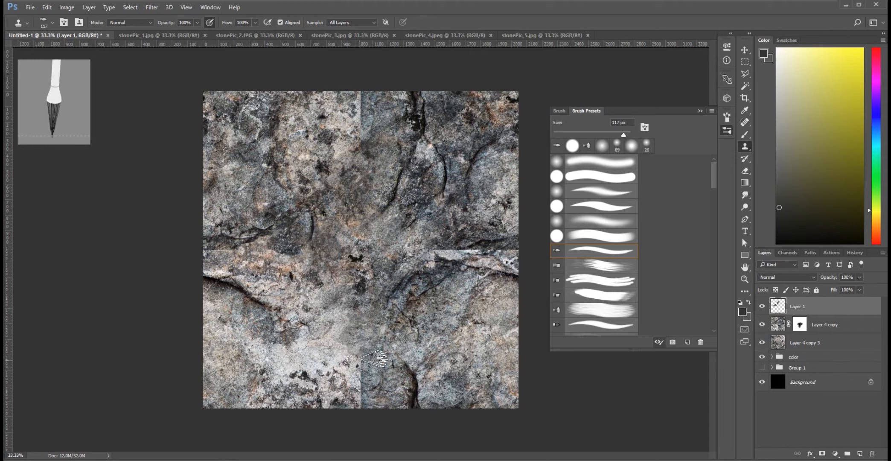
left_click(374, 328, "alt")
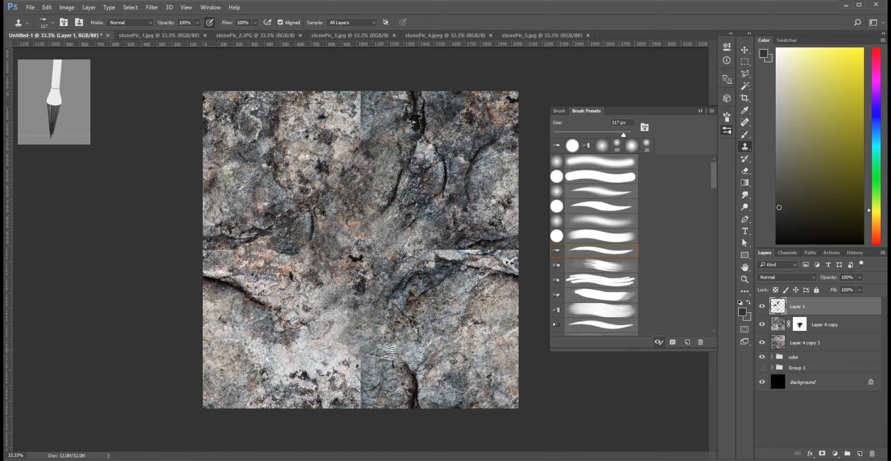
left_click_drag(358, 367, 358, 385)
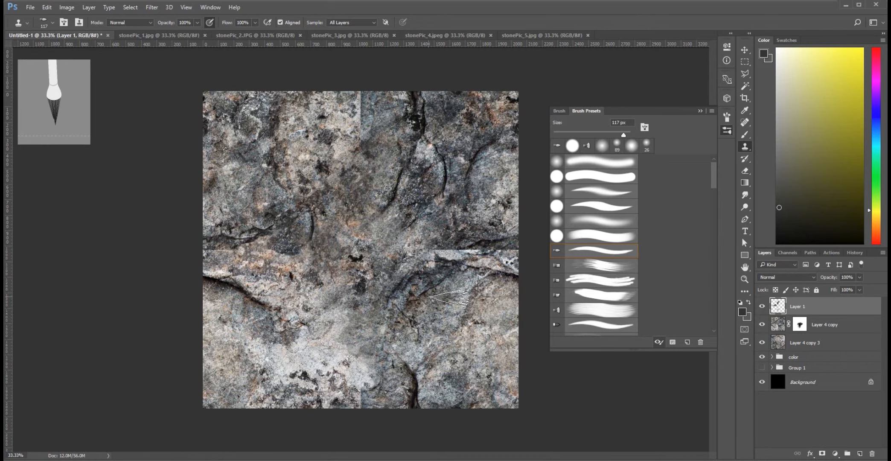
Resample stone from both sides of the texture and clone it over the lowest stretch of the vertical seam.
key("ctrl+plus")
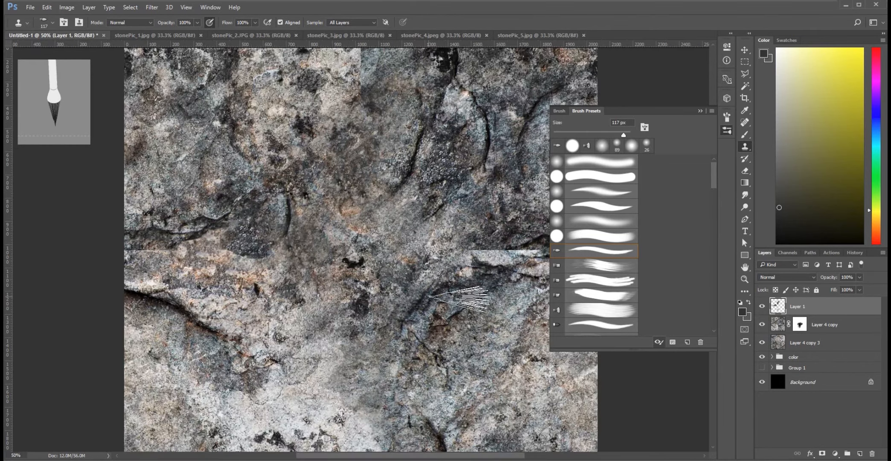
left_click_drag(413, 362, 364, 249)
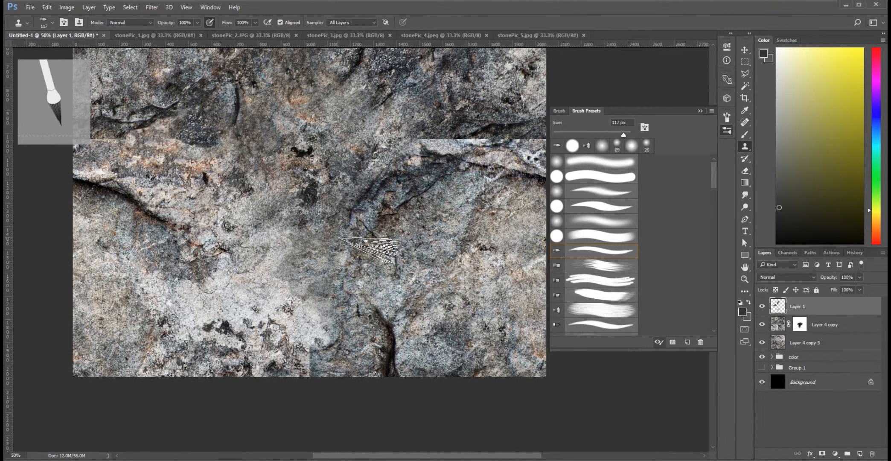
left_click(91, 281, "alt")
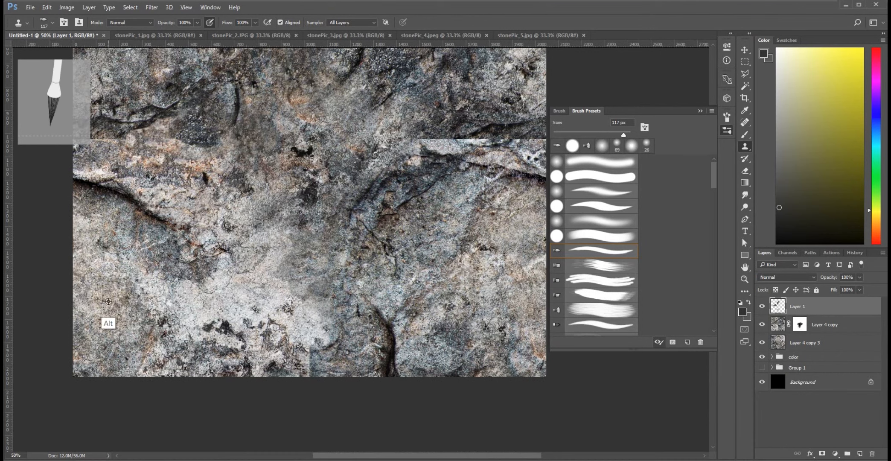
mouse_move(315, 250)
left_mouse_down()
mouse_move(311, 293)
mouse_move(303, 287)
left_mouse_up()
left_click(477, 279, "alt")
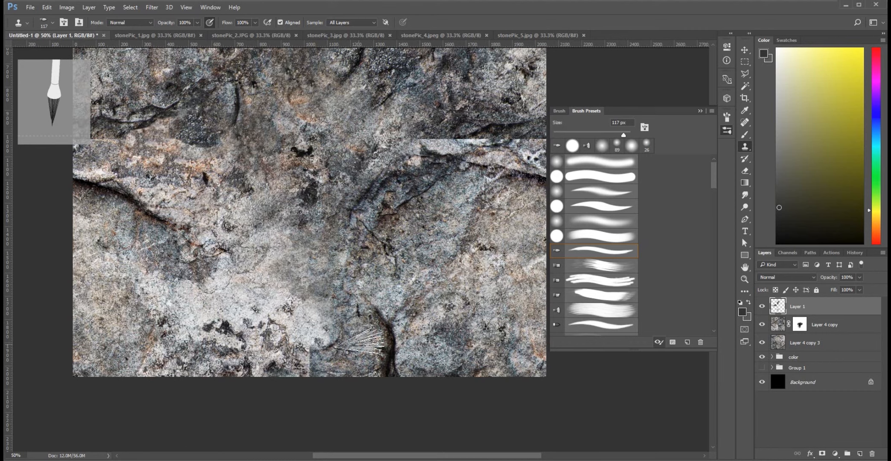
mouse_move(307, 349)
left_mouse_down()
mouse_move(340, 318)
mouse_move(296, 341)
mouse_move(275, 333)
left_mouse_up()
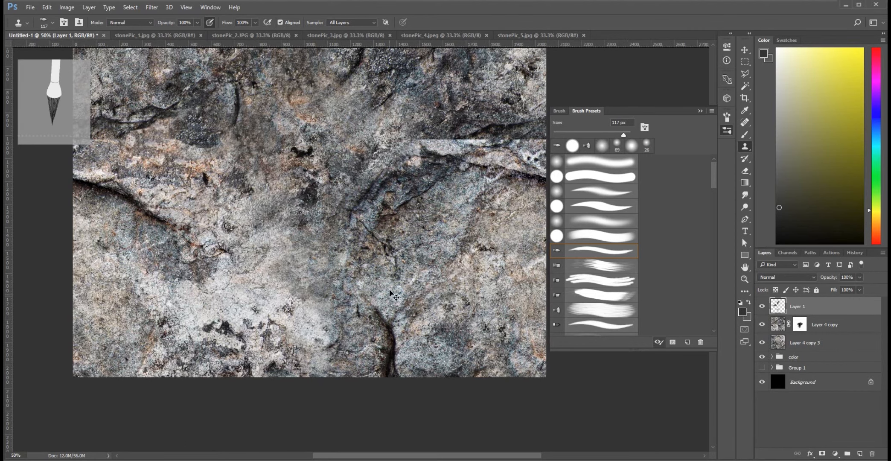
key("ctrl+minus")
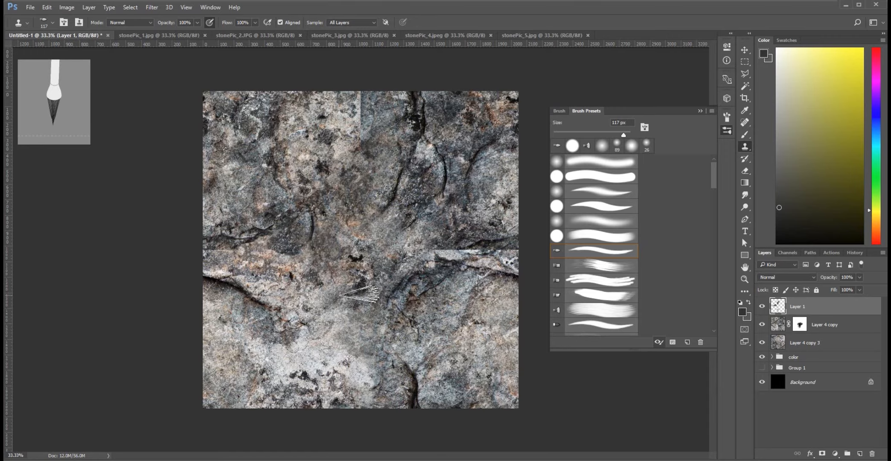
Clone stone over the upper end of the vertical seam, beside the dark crack at the texture's upper edge.
key("ctrl+plus")
key("ctrl+plus")
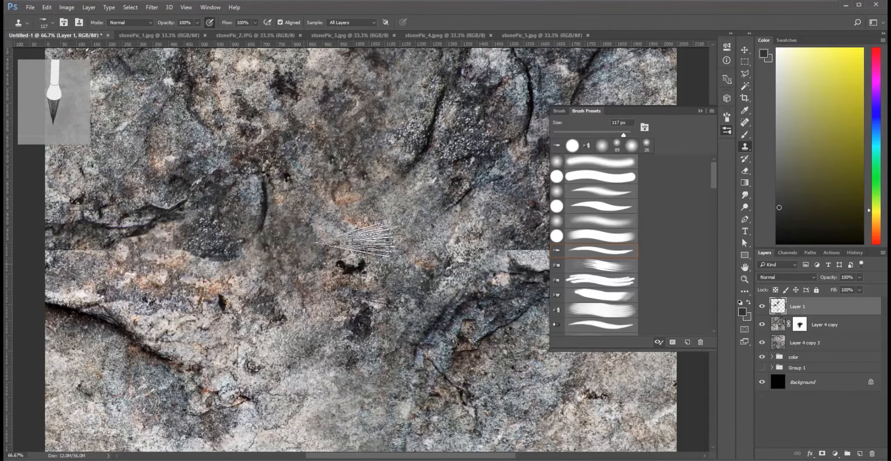
left_click_drag(263, 205, 130, 324)
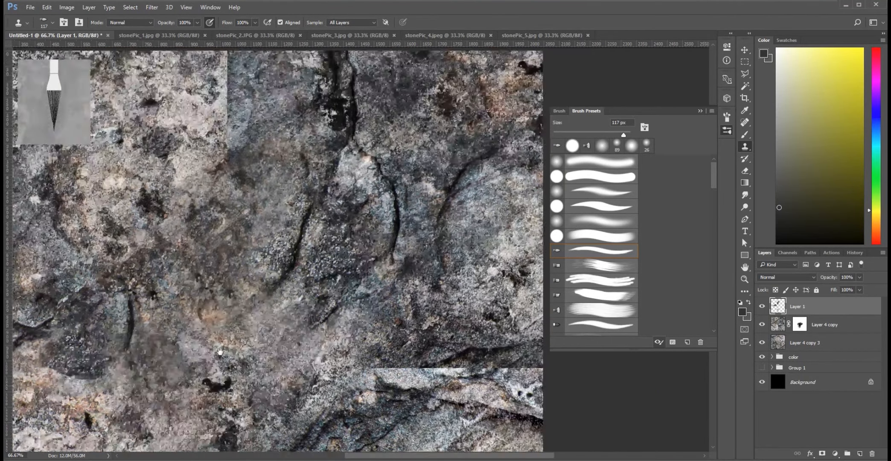
left_click_drag(258, 84, 272, 154)
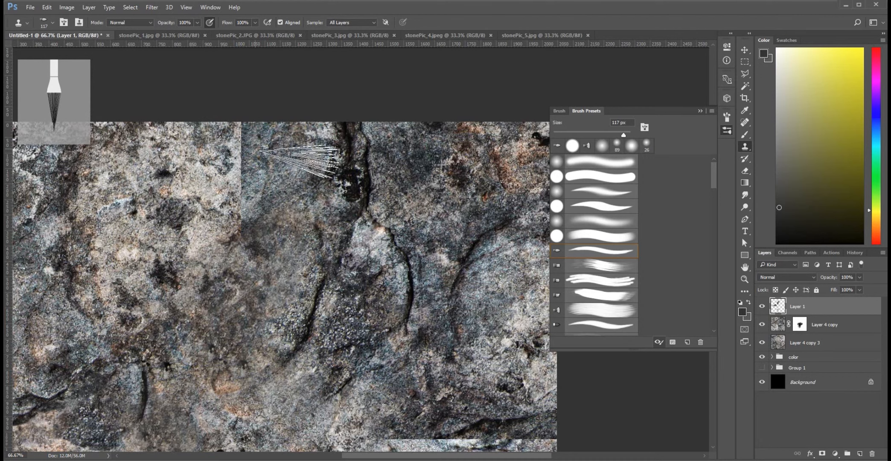
left_click(265, 150, "alt")
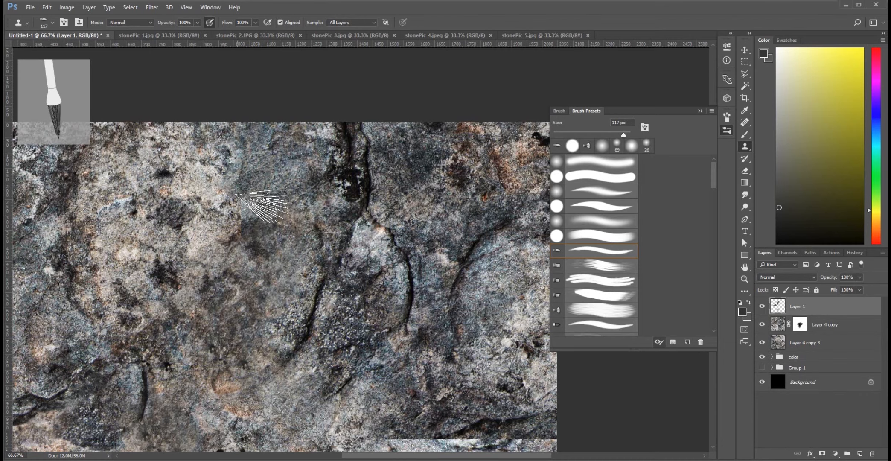
Clone stone over the right half of the horizontal seam, covering its outer end with the brush reduced to 41 px.
mouse_move(396, 370)
left_mouse_down()
mouse_move(293, 313)
mouse_move(118, 241)
mouse_move(232, 189)
left_mouse_up()
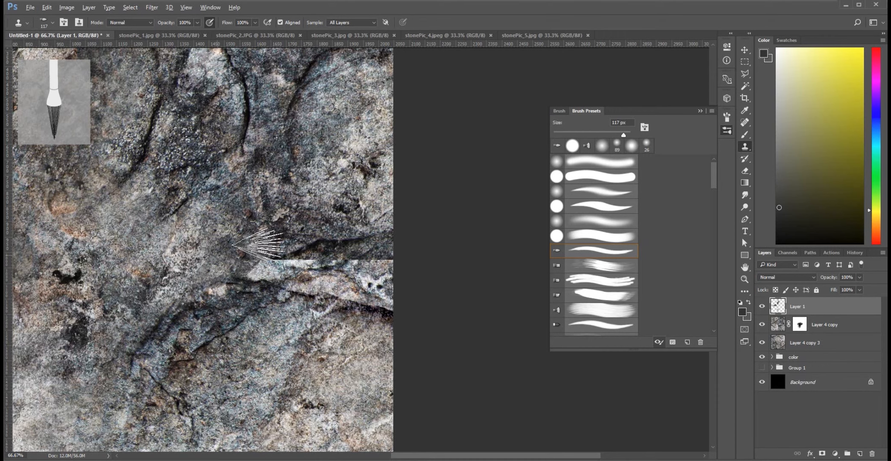
left_click(288, 236, "alt")
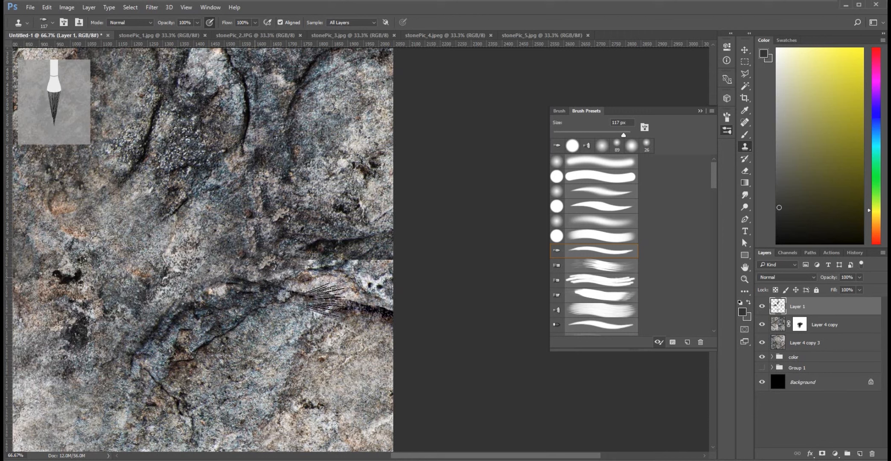
right_click(347, 247)
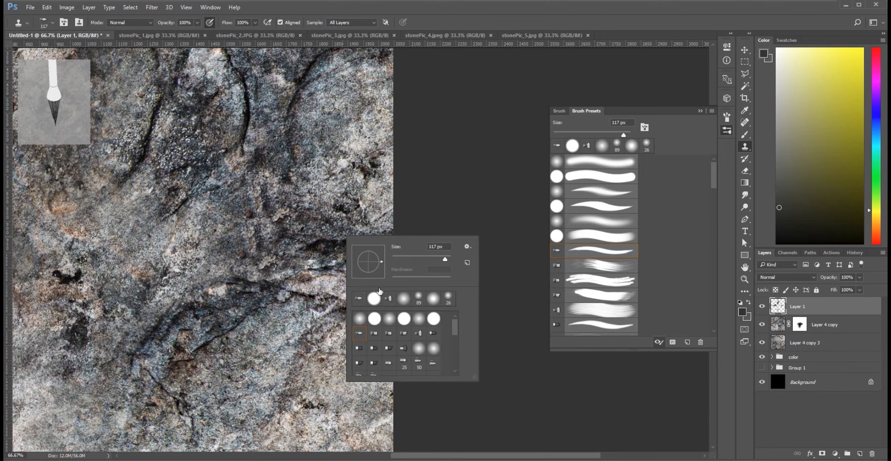
left_click(412, 257)
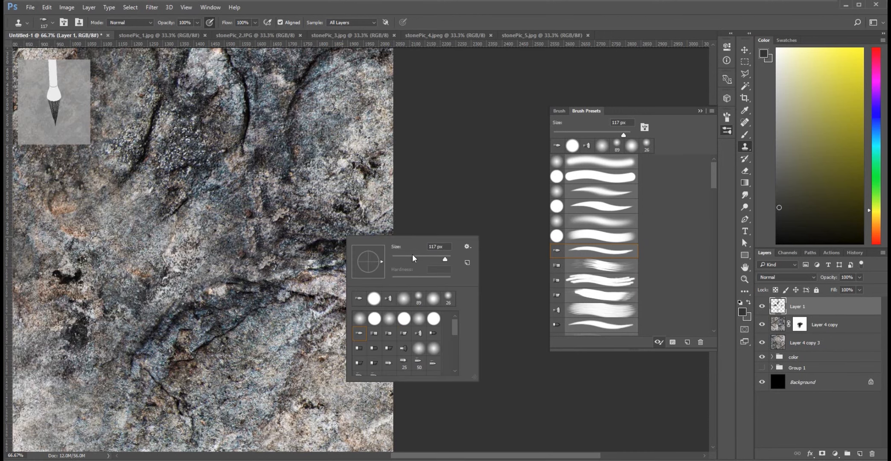
left_click(503, 20)
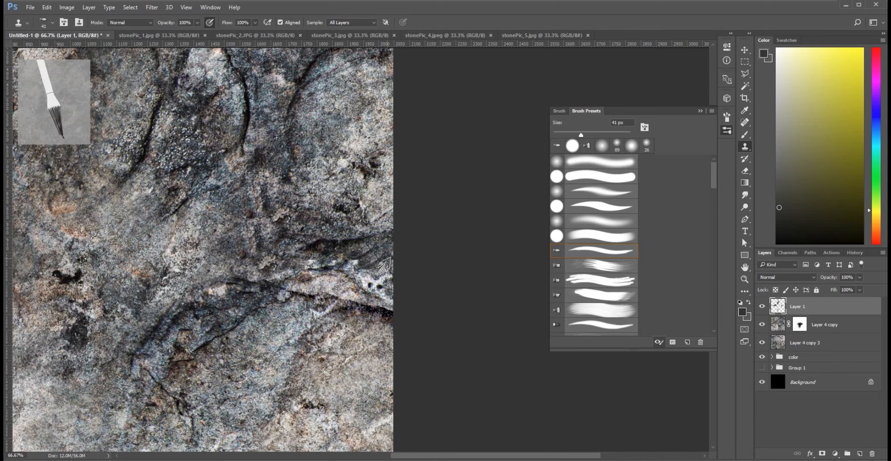
left_click(322, 316, "alt")
mouse_move(358, 273)
left_mouse_down()
mouse_move(347, 263)
mouse_move(355, 266)
left_mouse_up()
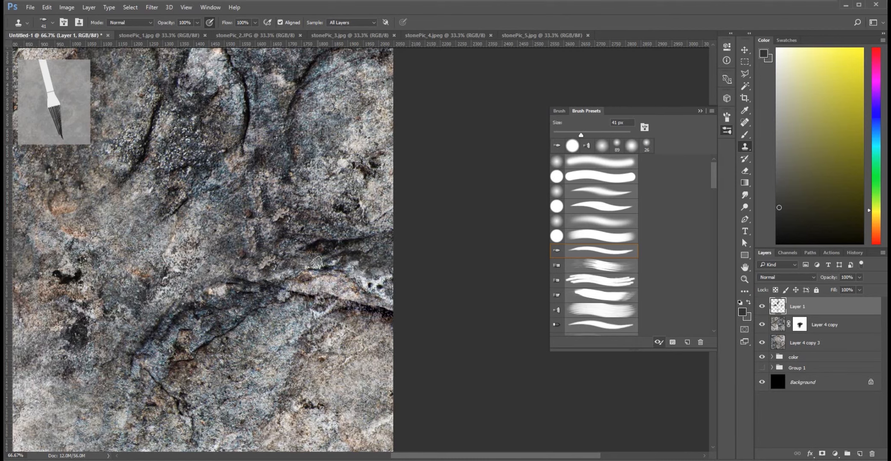
key("ctrl+minus")
key("ctrl+minus")
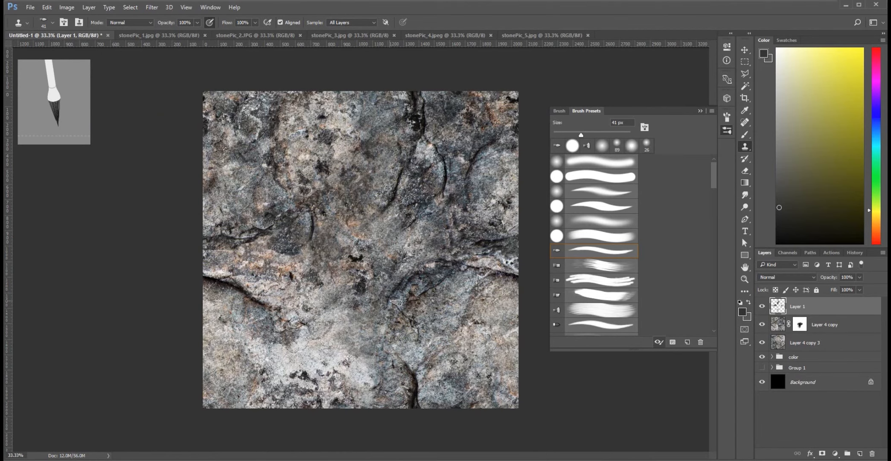
Clone stone over the remaining horizontal seam at the texture's left edge, between the two dark cracks.
key("ctrl+plus")
key("ctrl+plus")
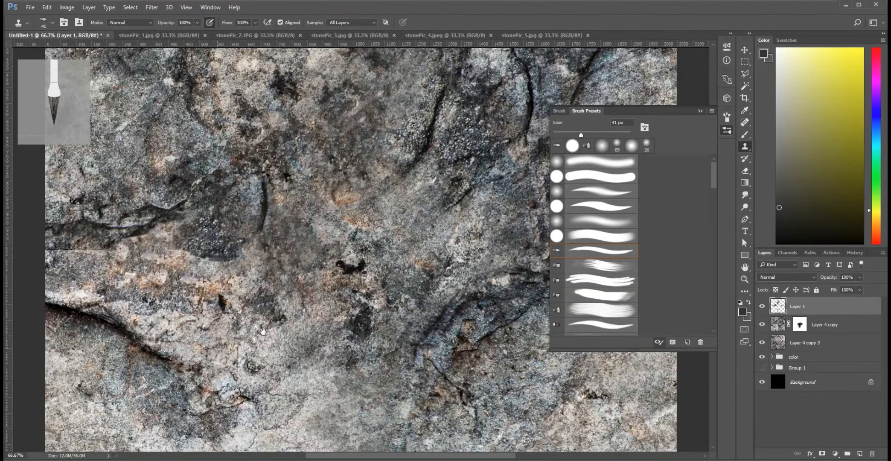
left_click_drag(263, 331, 508, 267)
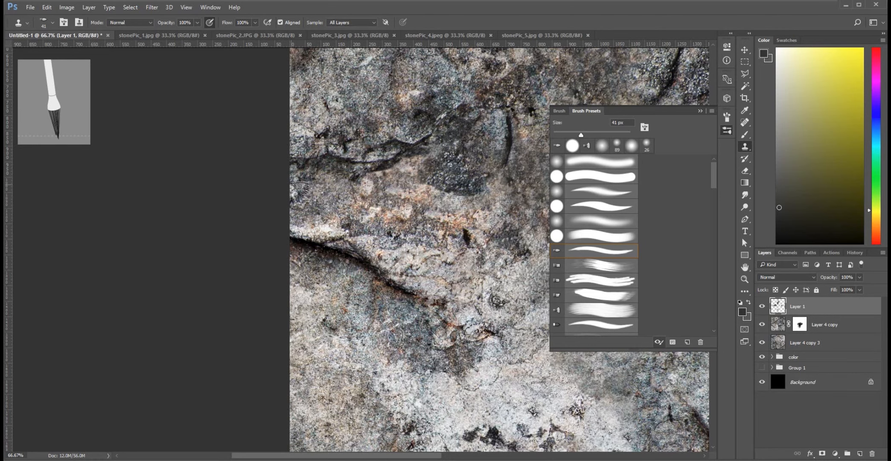
left_click_drag(405, 249, 294, 344)
left_click_drag(262, 181, 402, 219)
left_click_drag(209, 261, 207, 257)
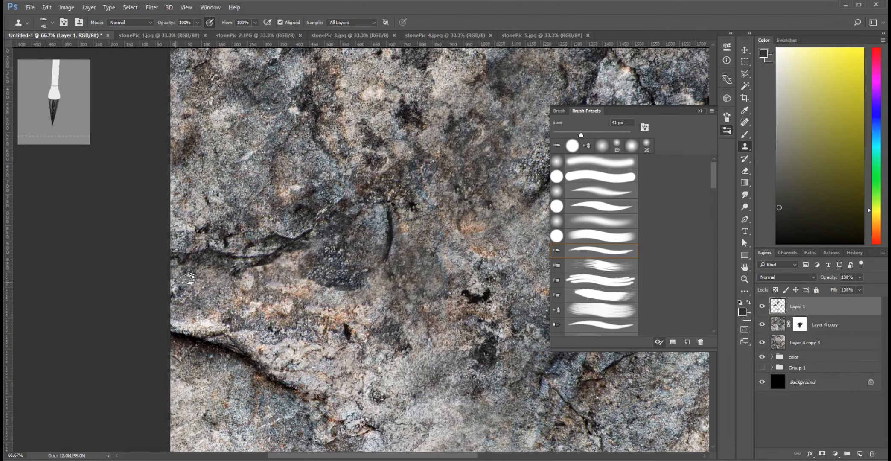
mouse_move(192, 280)
left_mouse_down()
mouse_move(209, 297)
mouse_move(229, 284)
mouse_move(219, 280)
left_mouse_up()
key("ctrl+minus")
key("ctrl+minus")
key("ctrl+minus")
key("ctrl+minus")
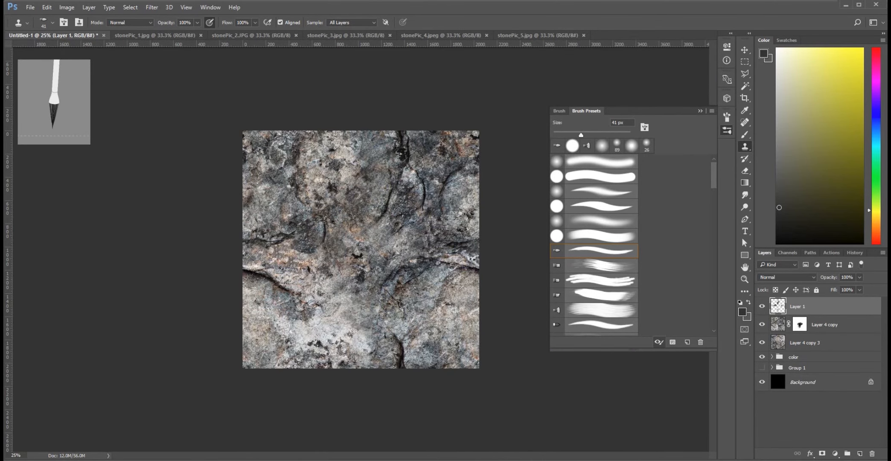
Duplicate Layer 4 copy 3 to keep an unmerged copy of it directly above the color group.
left_click(808, 344)
left_click(762, 325)
left_click(762, 325)
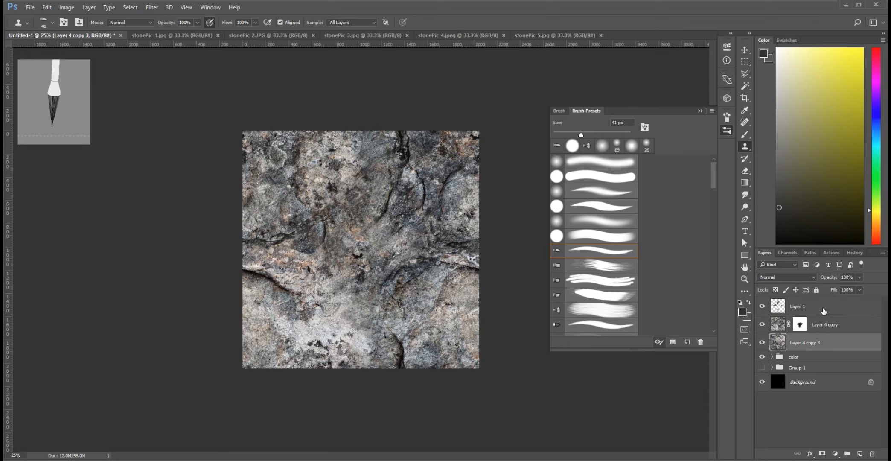
left_click_drag(818, 347, 819, 352)
Merge Layer 1, Layer 4 copy and Layer 4 copy 3, and reapply the last Offset filter to the merged layer.
left_click(820, 344)
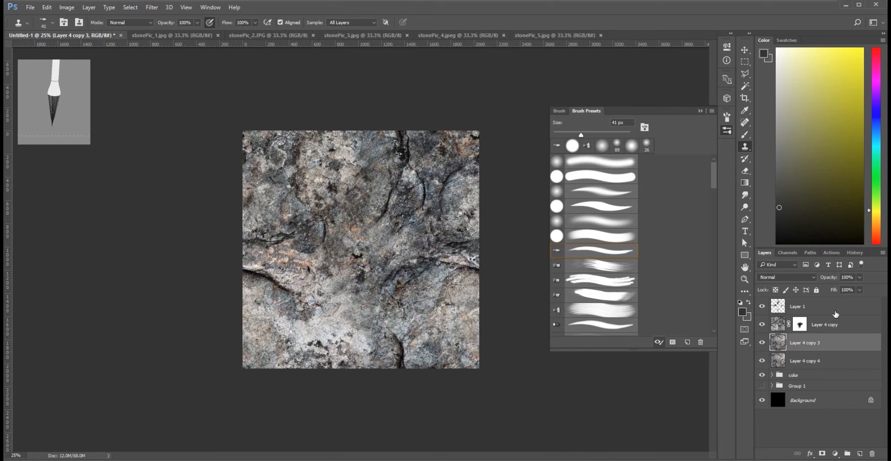
left_click(833, 308, "shift")
right_click(833, 309)
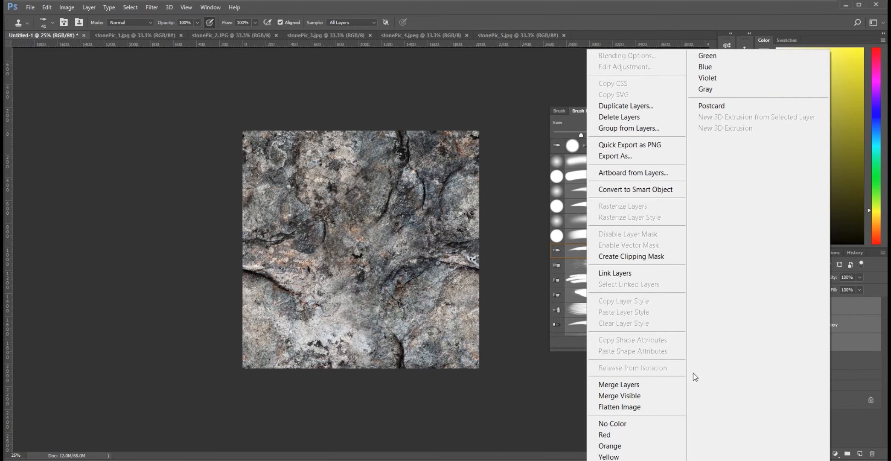
left_click(619, 384)
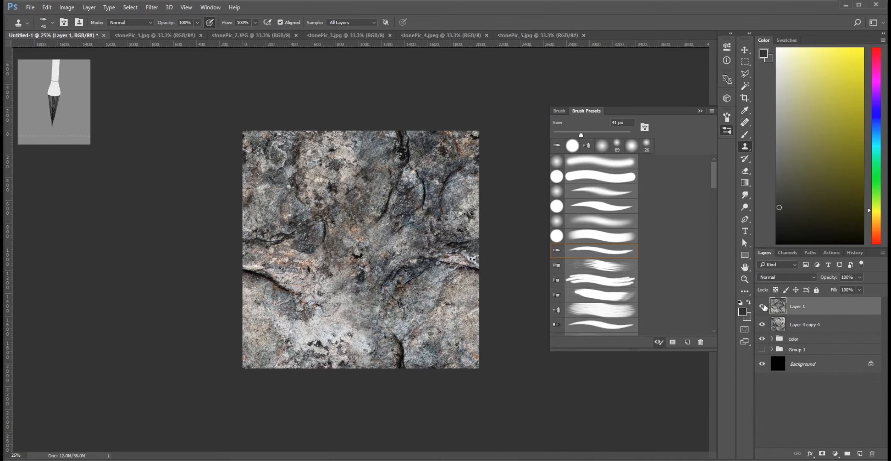
left_click(151, 7)
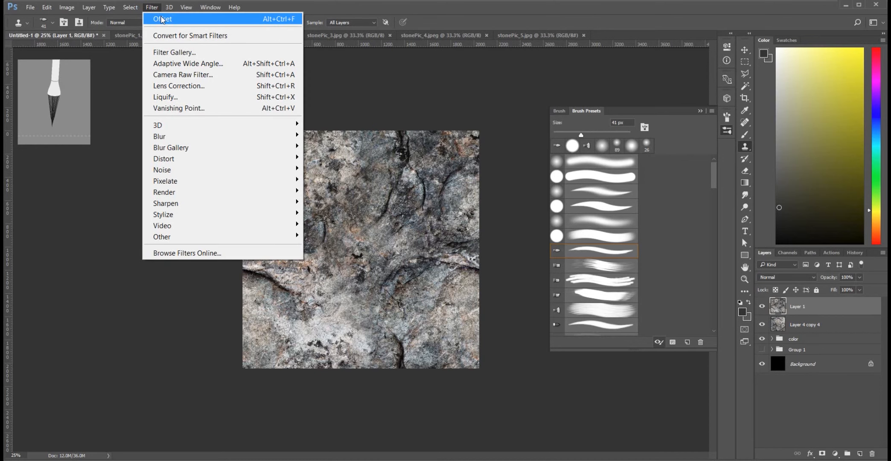
left_click(162, 19)
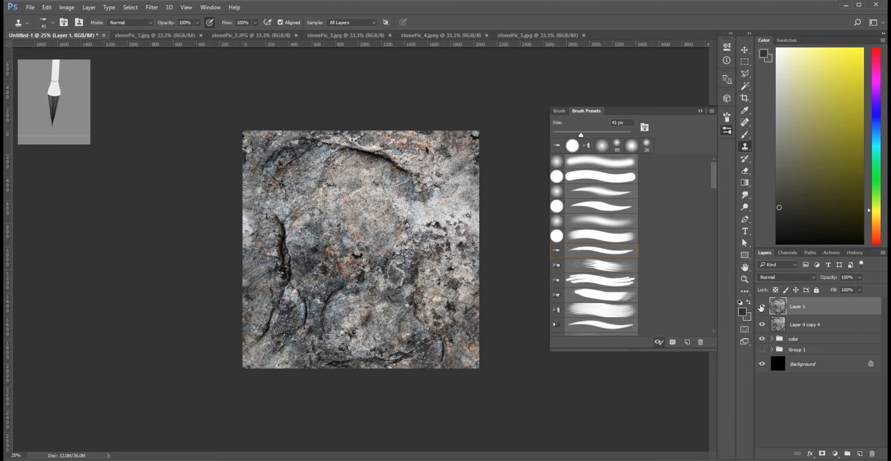
Compare the offset Layer 1 with the unmerged copy beneath it by toggling its visibility, and examine the texture up close for leftover seams.
left_click(763, 306)
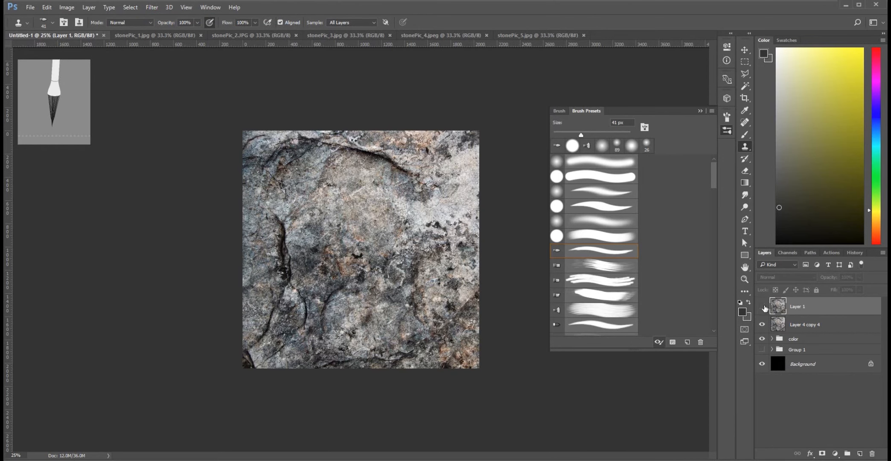
left_click(763, 307)
left_click(763, 307)
left_click(763, 307)
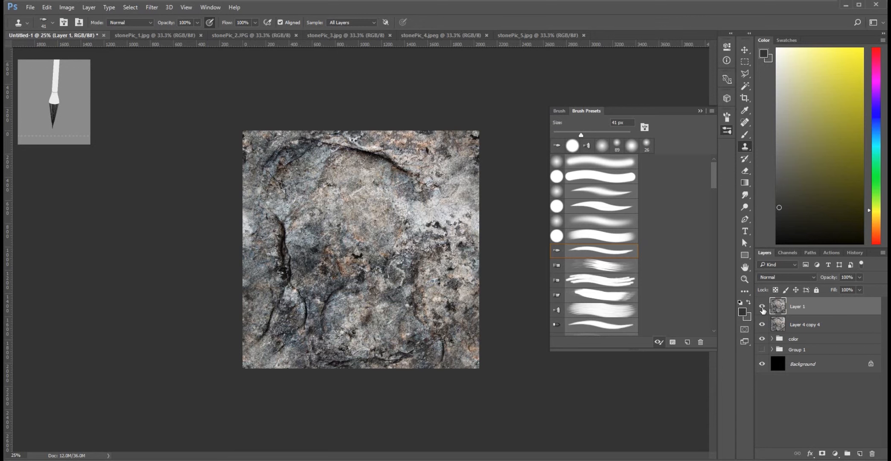
left_click(763, 306)
left_click(762, 308)
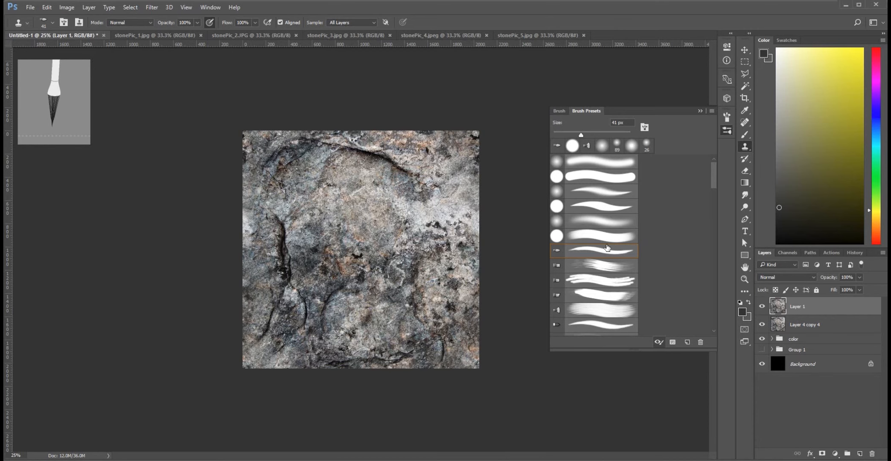
key("ctrl+plus")
left_click_drag(255, 286, 255, 397)
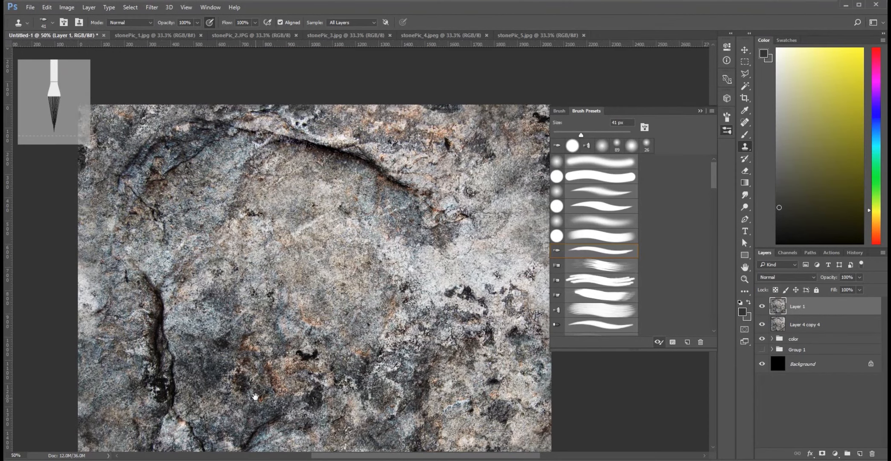
left_click_drag(344, 349, 340, 286)
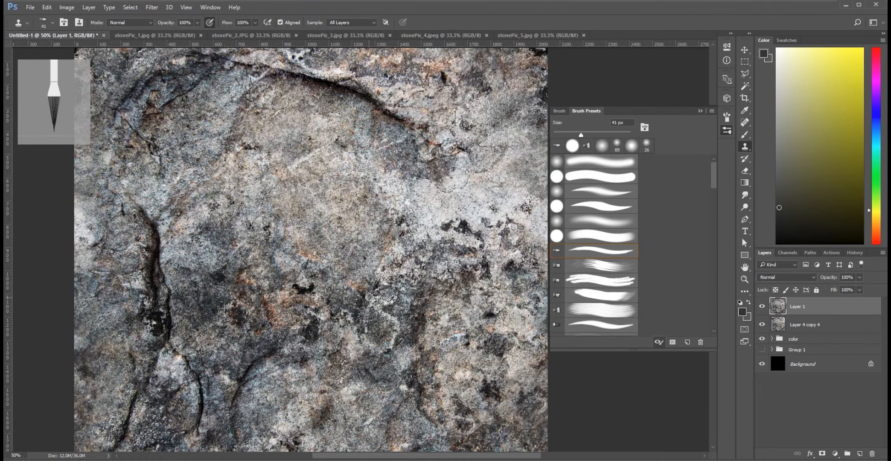
Collapse the Brush Presets panel and examine the whole stone texture and its lower part for visible seams.
key("ctrl+minus")
key("ctrl+minus")
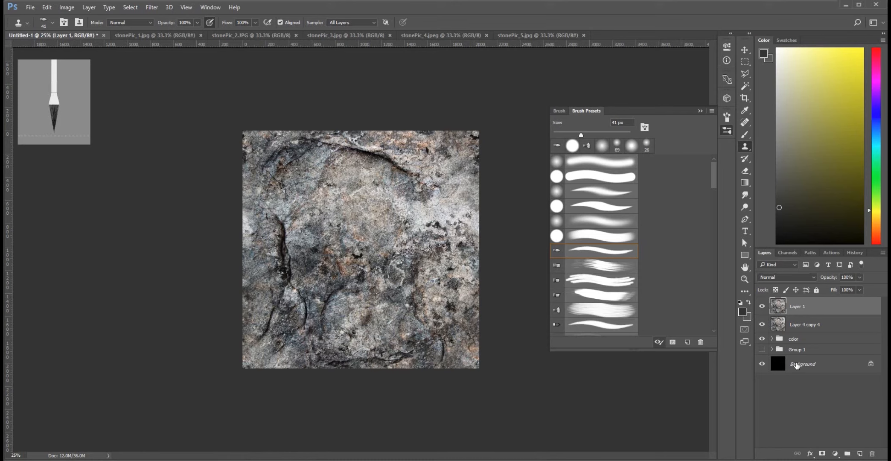
key("ctrl+plus")
key("ctrl+plus")
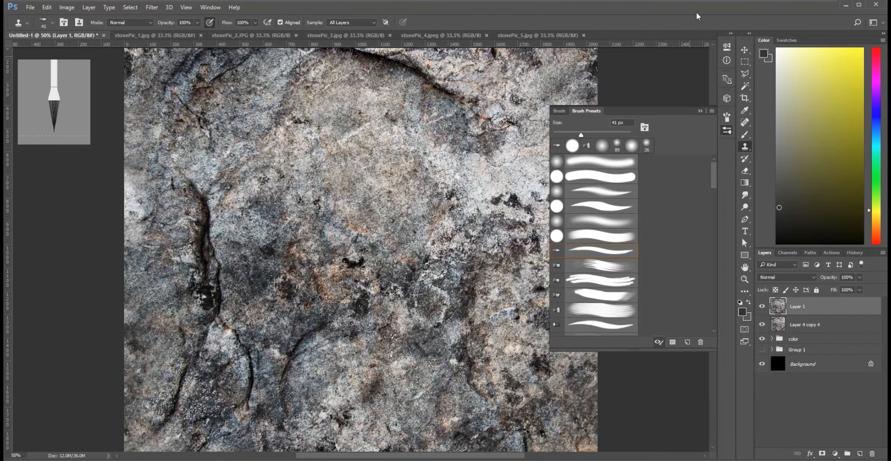
left_click(700, 112)
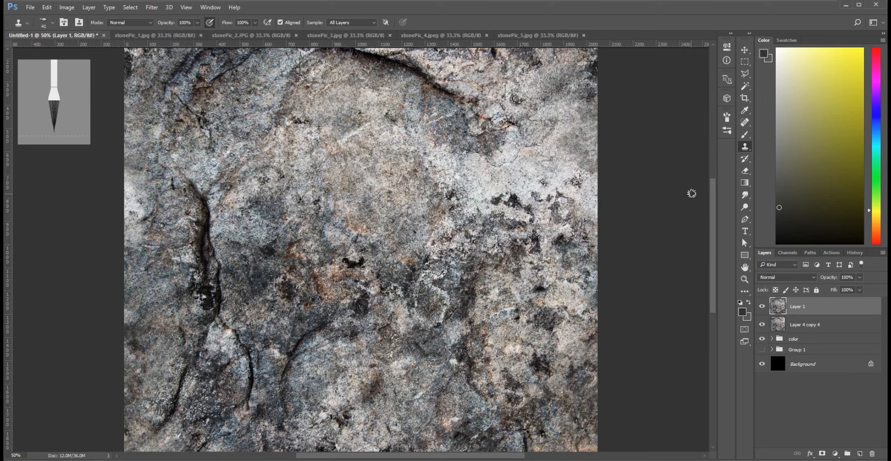
key("ctrl+minus")
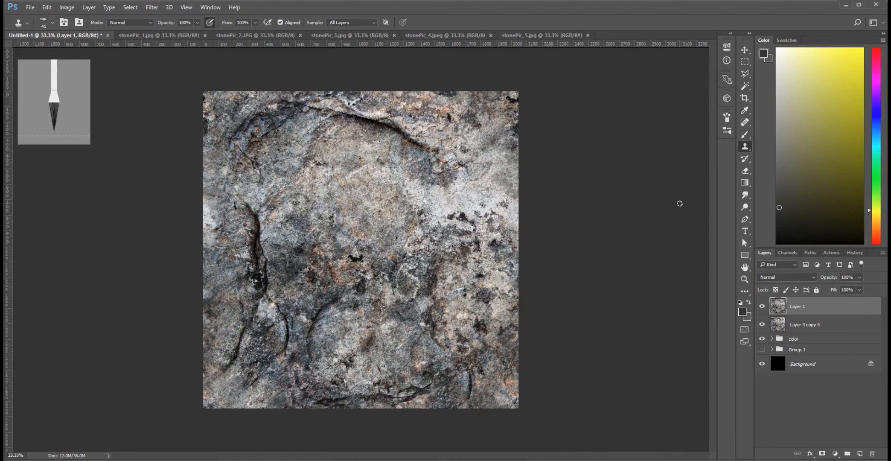
key("ctrl+plus")
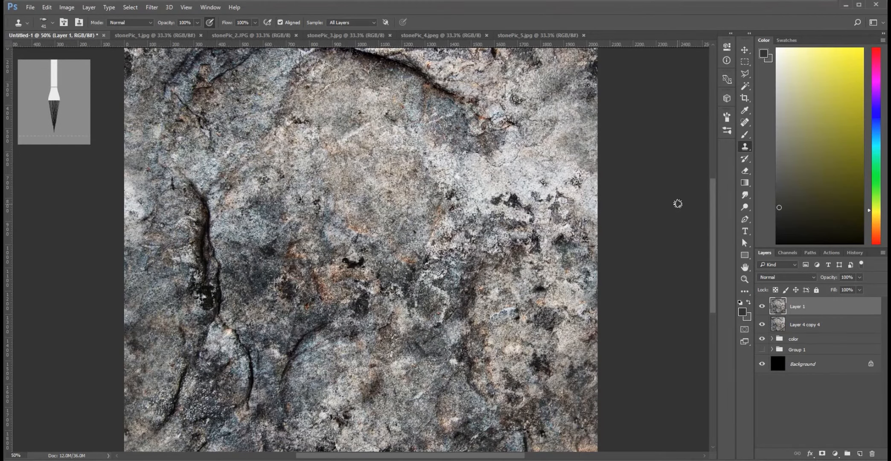
left_click_drag(714, 255, 705, 279)
scroll(707, 272, "up", 1)
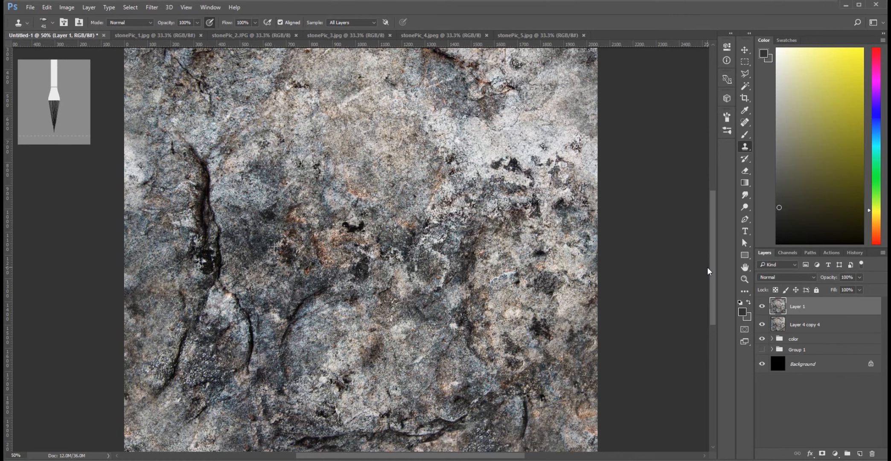
scroll(708, 271, "down", 2)
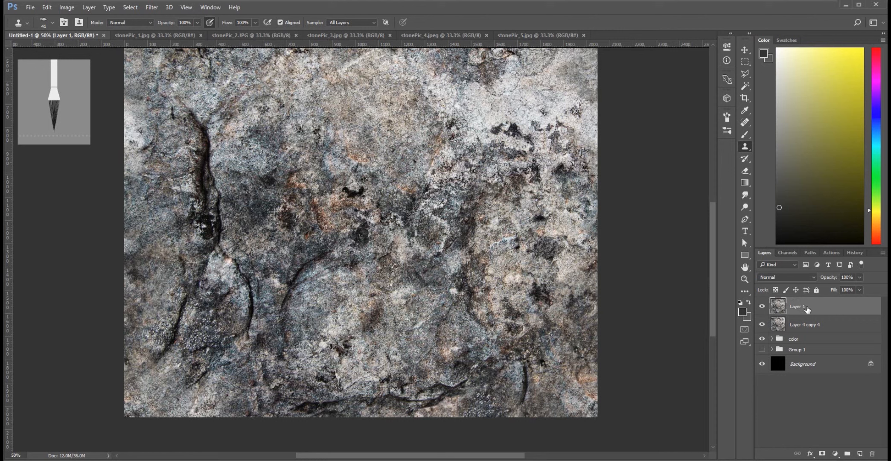
Rename Layer 1 to photo and duplicate it.
double_click(795, 307)
type("photo")
left_click(850, 309)
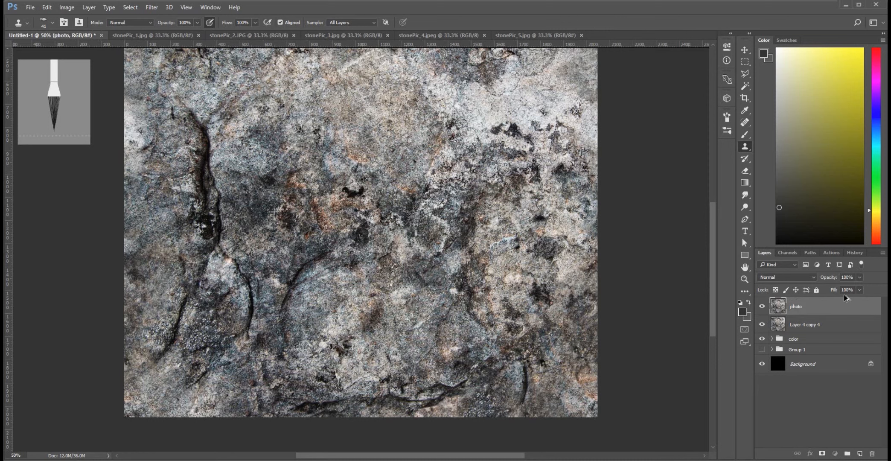
key("ctrl+j")
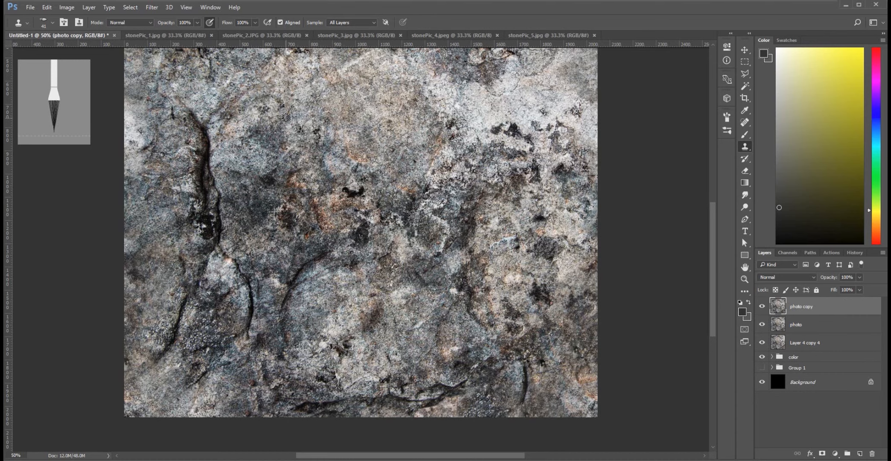
Choose the Paint Daubs filter from the Filter Gallery for the photo copy layer and preview it on the whole texture.
left_click_drag(713, 246, 708, 211)
left_click(159, 9)
left_click(174, 52)
left_click(603, 84)
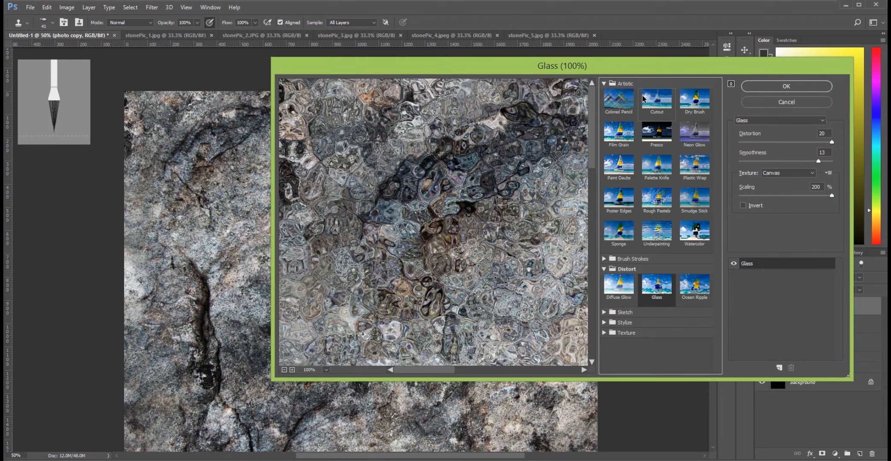
left_click(615, 160)
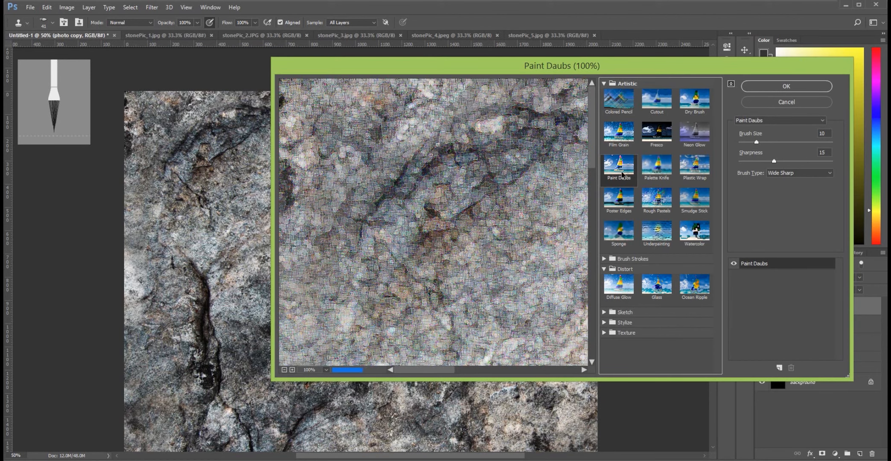
left_click(284, 370)
left_click(284, 370)
left_click(284, 371)
left_click(284, 370)
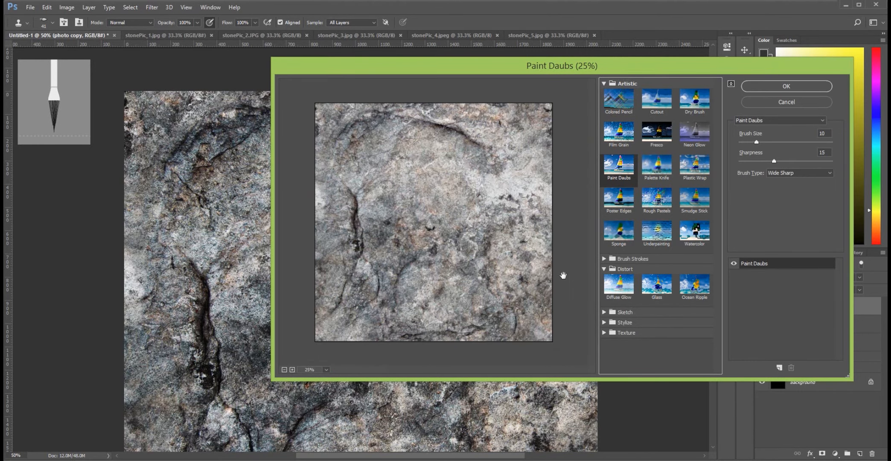
Set the Paint Daubs brush size to 9 and sharpness to 18, and apply the filter to the photo copy layer.
left_click_drag(755, 142, 758, 142)
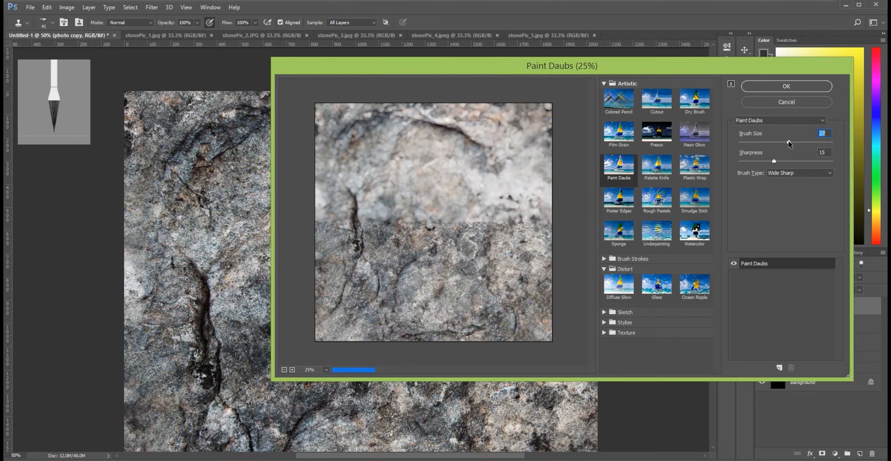
left_click_drag(788, 144, 754, 145)
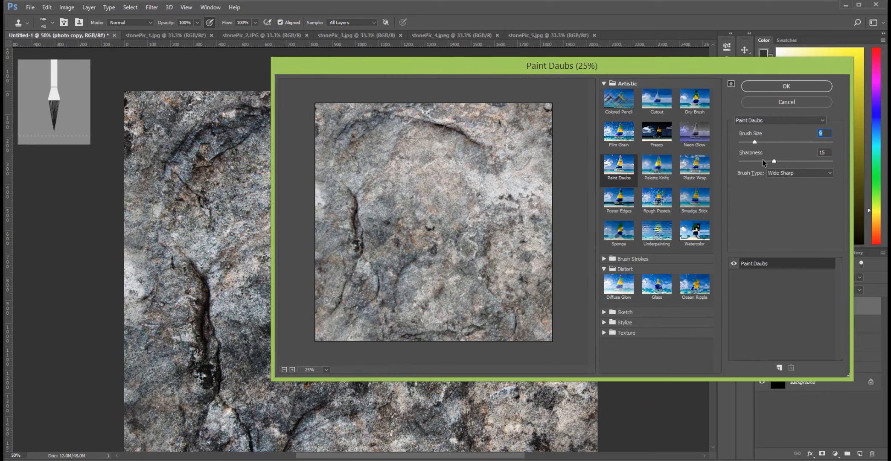
mouse_move(774, 162)
left_mouse_down()
mouse_move(804, 161)
mouse_move(764, 161)
left_mouse_up()
left_click(619, 172)
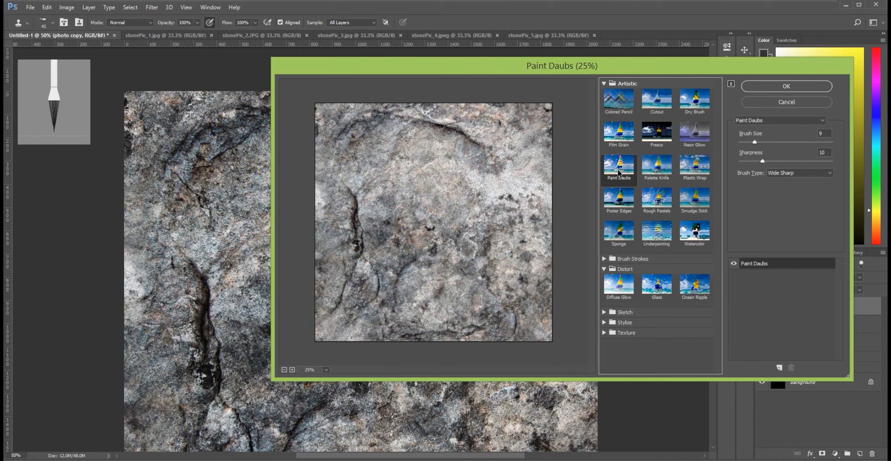
left_click(468, 218, "ctrl")
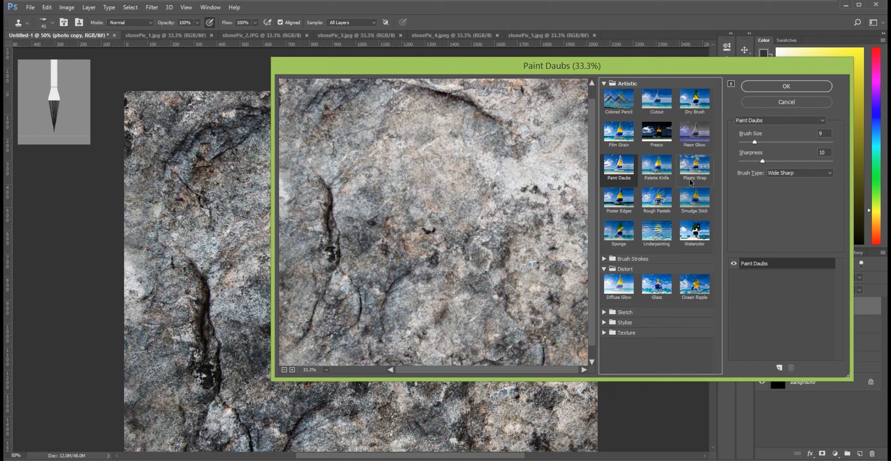
left_click_drag(764, 161, 781, 163)
left_click(787, 86)
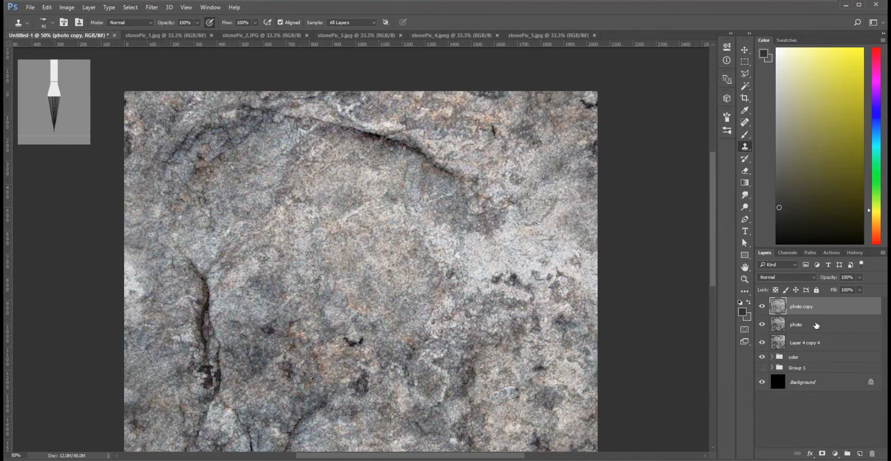
Duplicate the original photo layer and hide the Paint Daubs layer above it.
left_click_drag(816, 325, 814, 315)
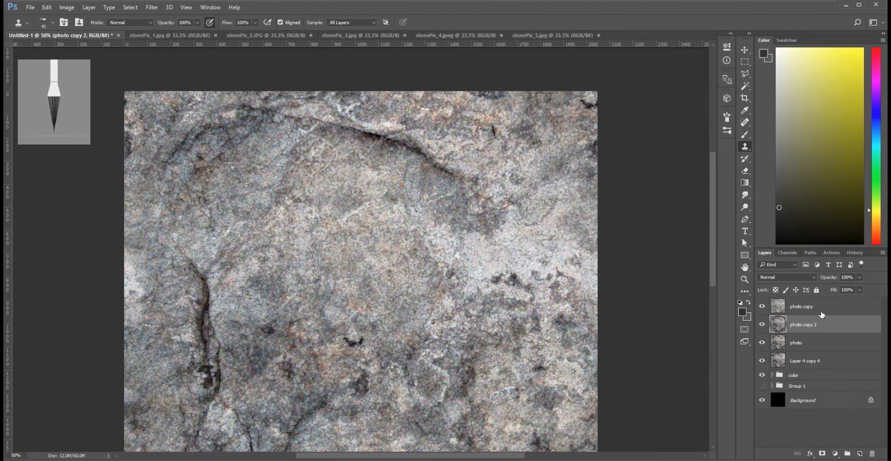
left_click(762, 306)
Apply the Sponge filter from the Filter Gallery to photo copy 2 with brush size 10, definition 4 and smoothness 11.
left_click(152, 7)
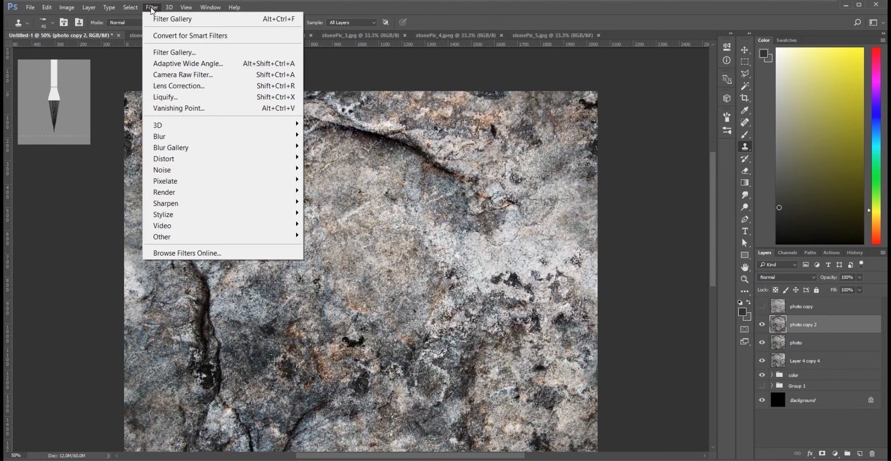
left_click(174, 52)
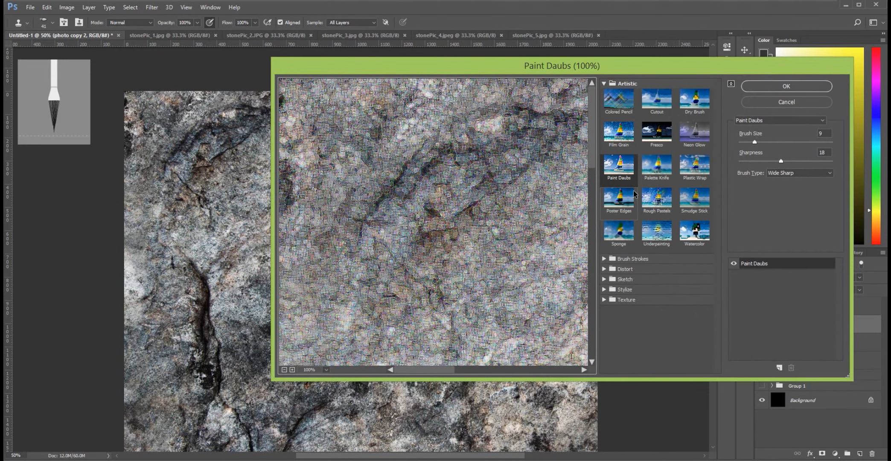
left_click(618, 237)
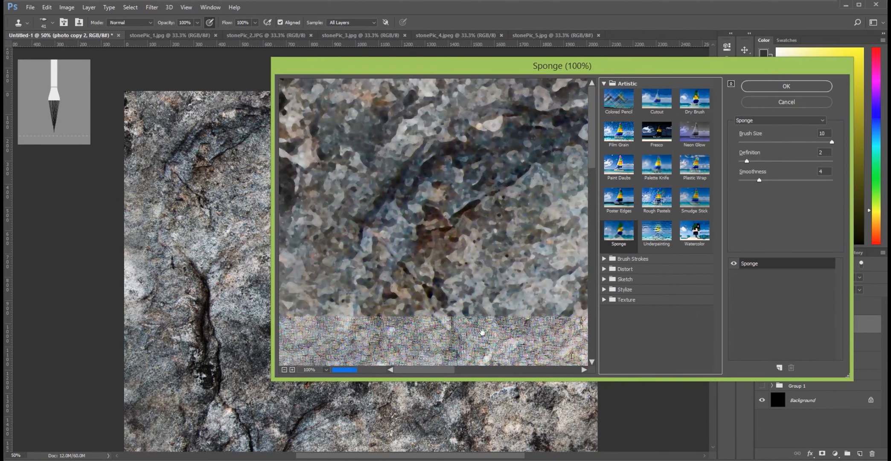
left_click(284, 370)
left_click(283, 370)
left_click(284, 370)
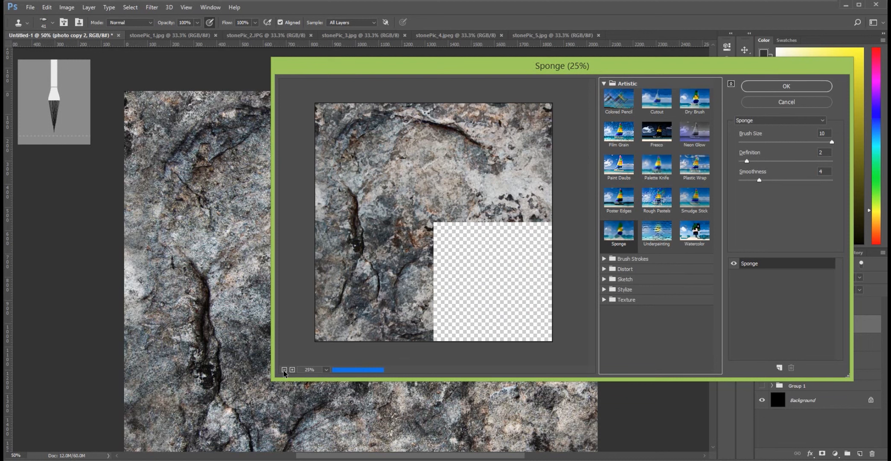
left_click(746, 162)
left_click_drag(747, 163, 794, 162)
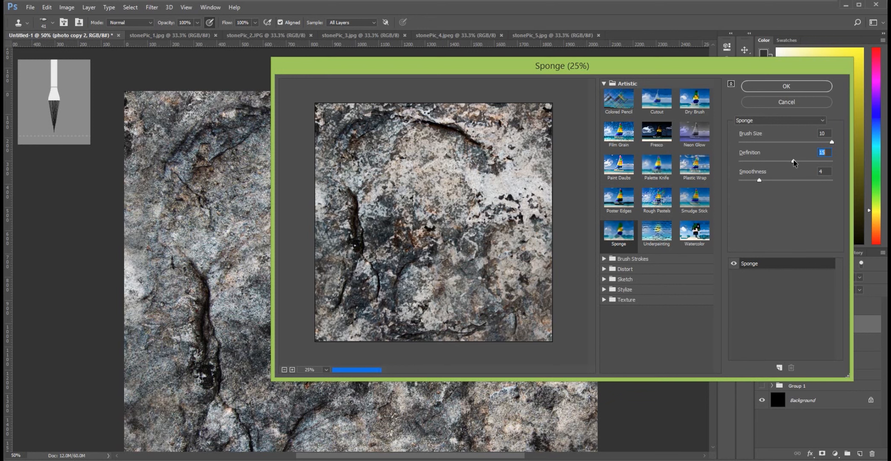
left_click_drag(794, 163, 798, 181)
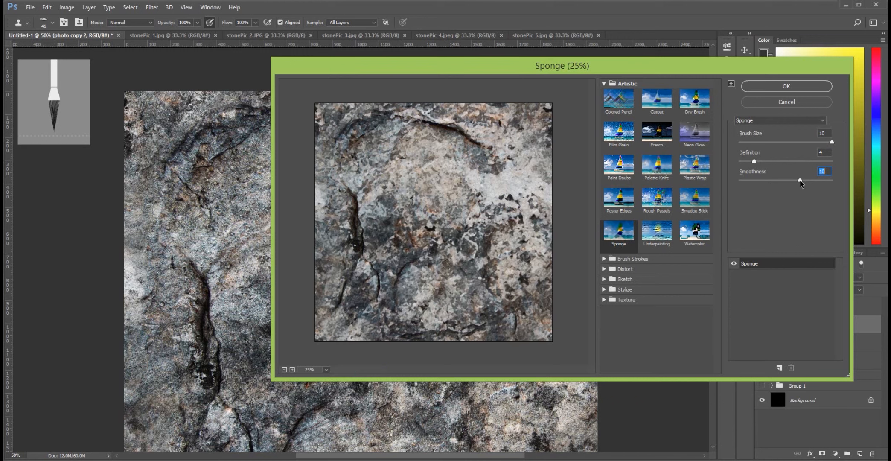
left_click_drag(800, 181, 807, 181)
left_click(757, 88)
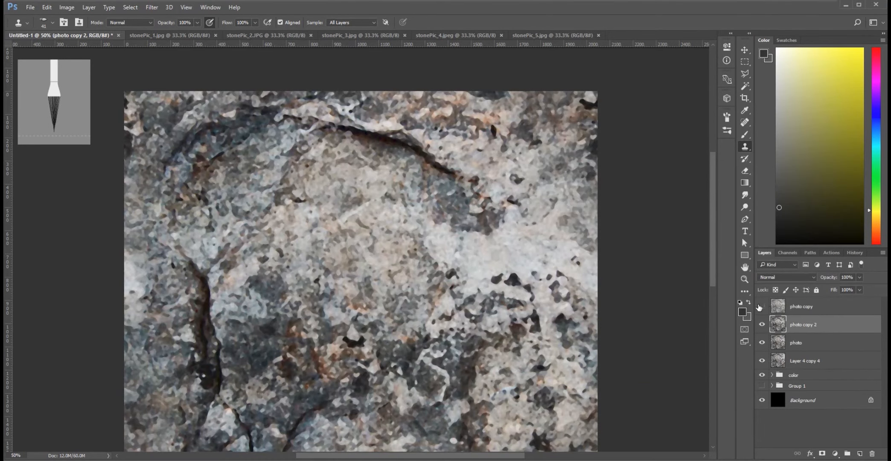
Show the photo copy layer again and set its blend mode to Multiply over the Sponge layer.
left_click(762, 306)
left_click(815, 307)
left_click(796, 276)
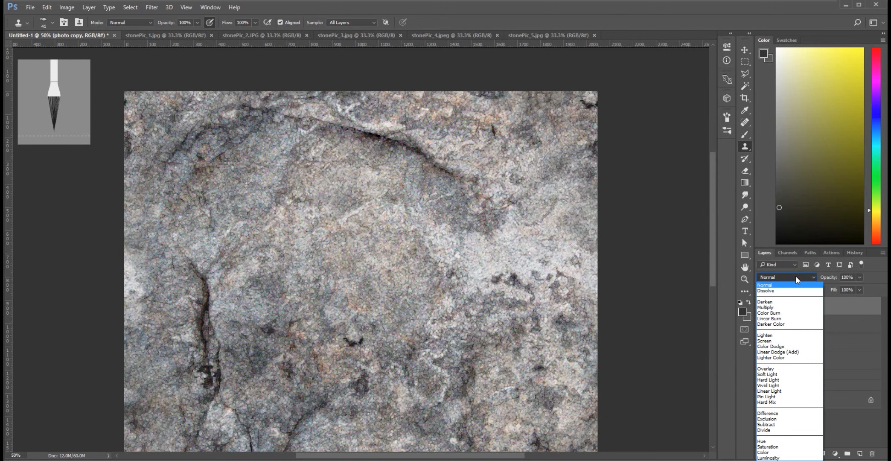
left_click(787, 301)
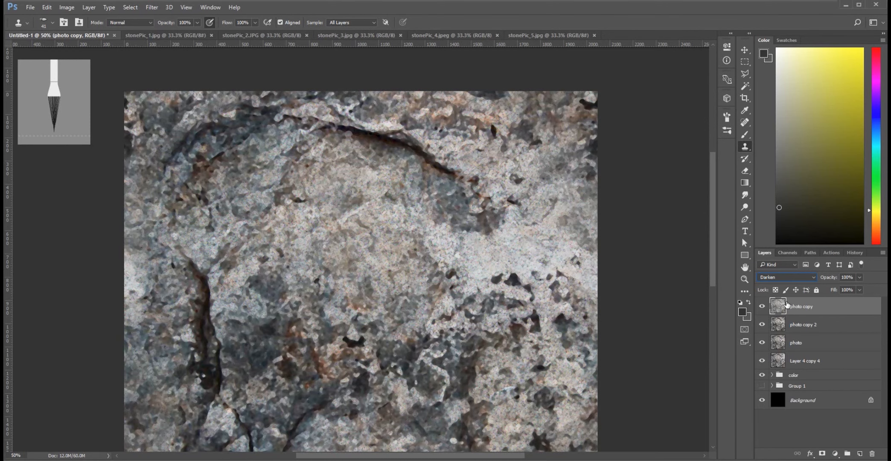
key("Down")
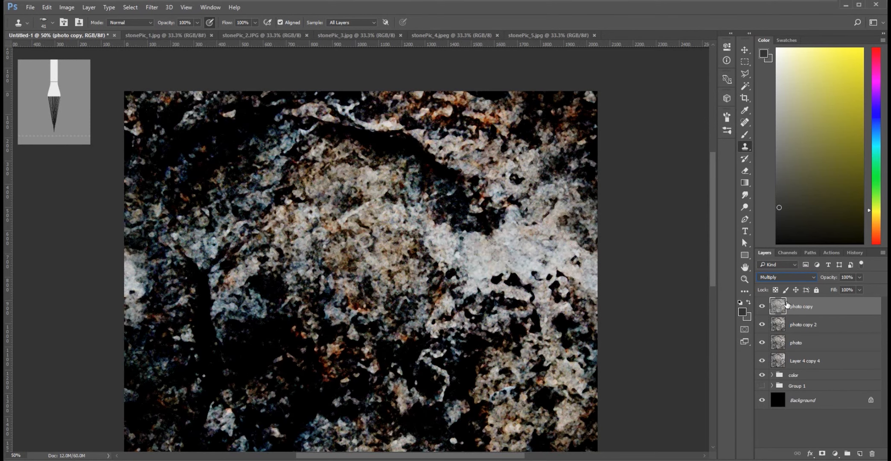
key("ctrl+minus")
key("ctrl+minus")
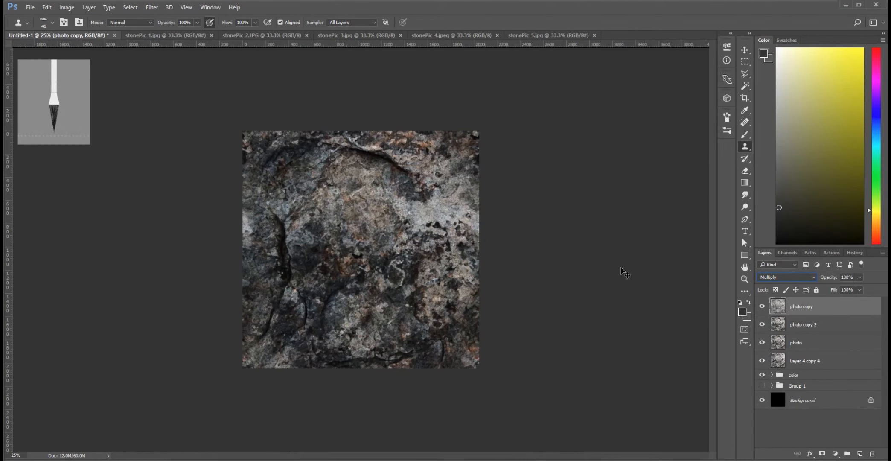
key("ctrl+plus")
key("ctrl+plus")
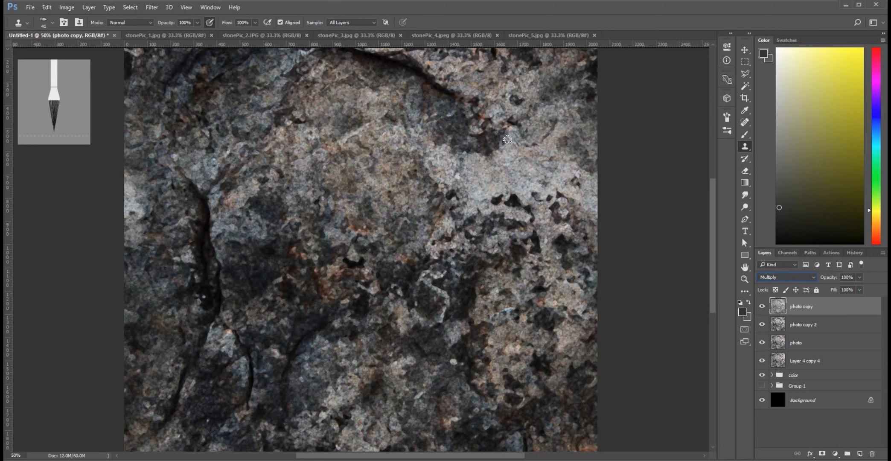
Merge the photo copy and photo copy 2 layers into one and duplicate the merged layer.
left_click(823, 325, "shift")
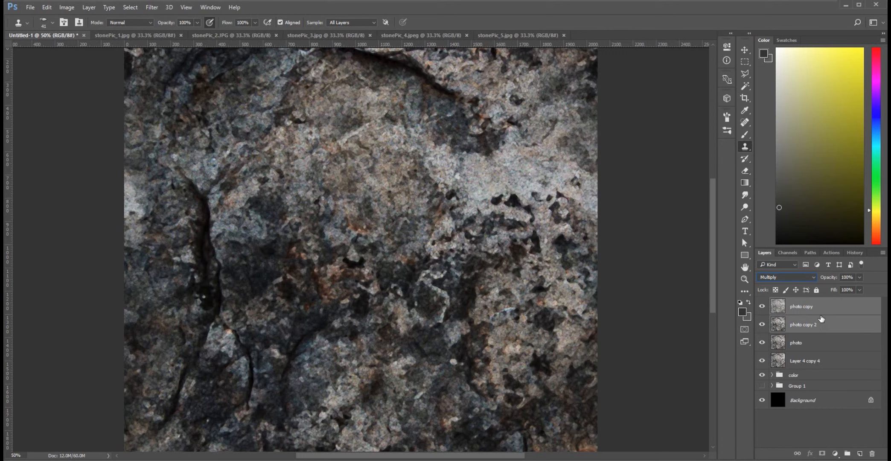
right_click(823, 326)
left_click(655, 387)
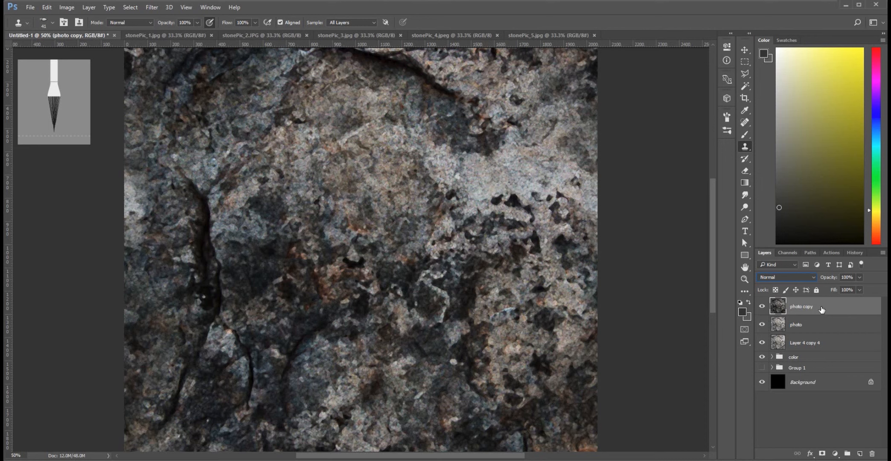
key("ctrl+z")
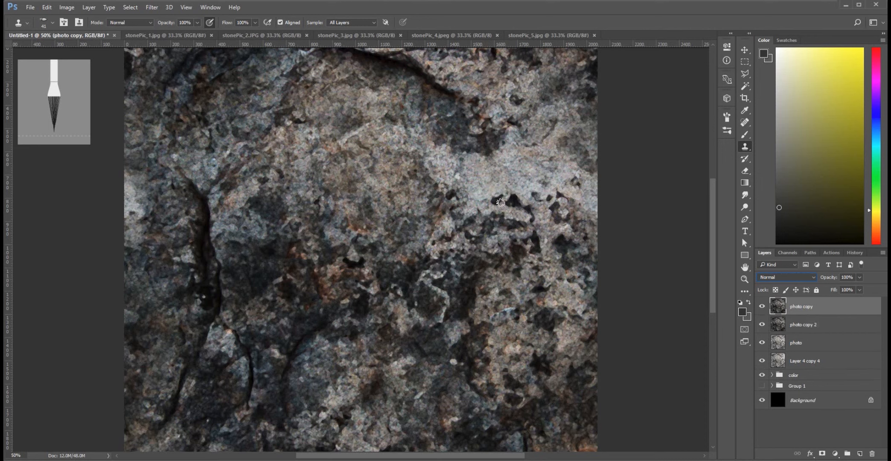
Open the Filter Gallery for the photo copy layer and preview the Paint Daubs effect across the whole texture.
left_click(167, 8)
mouse_move(152, 7)
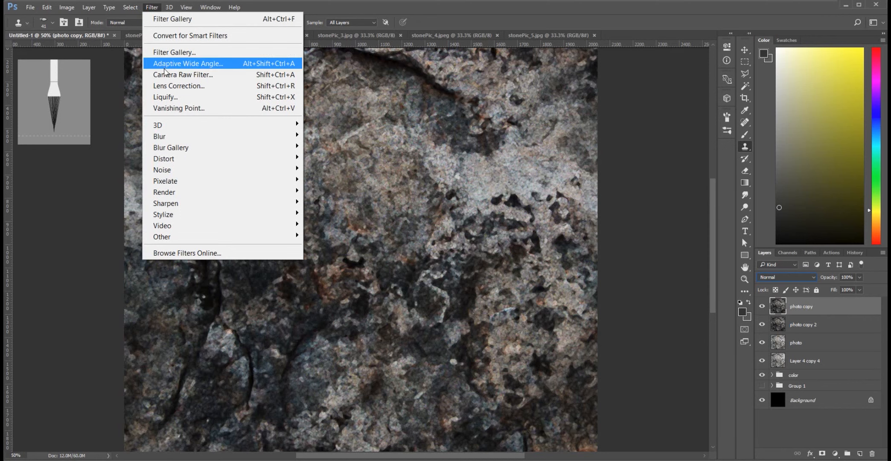
left_click(168, 53)
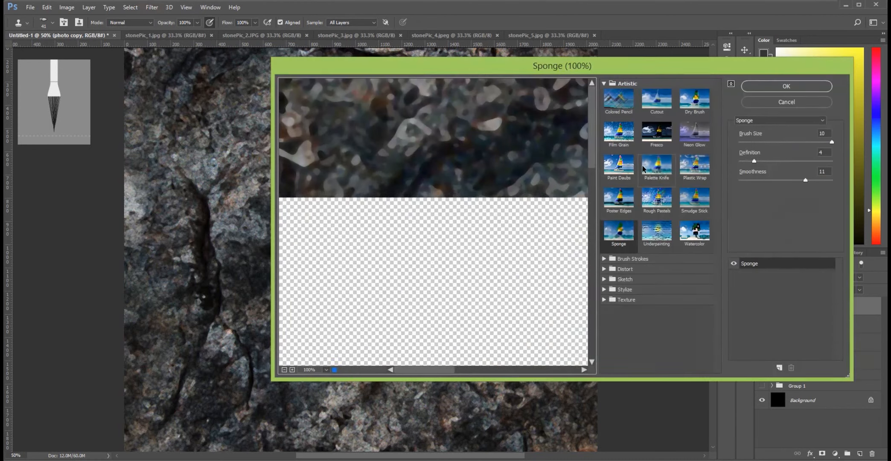
left_click(619, 169)
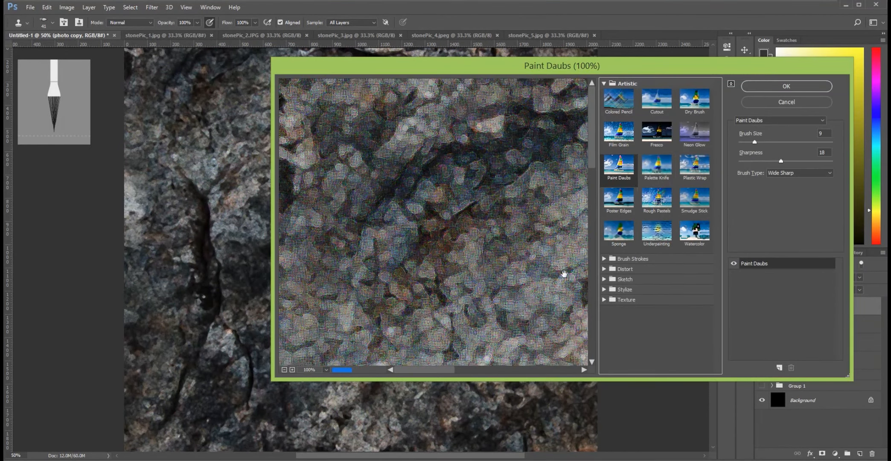
left_click(284, 370)
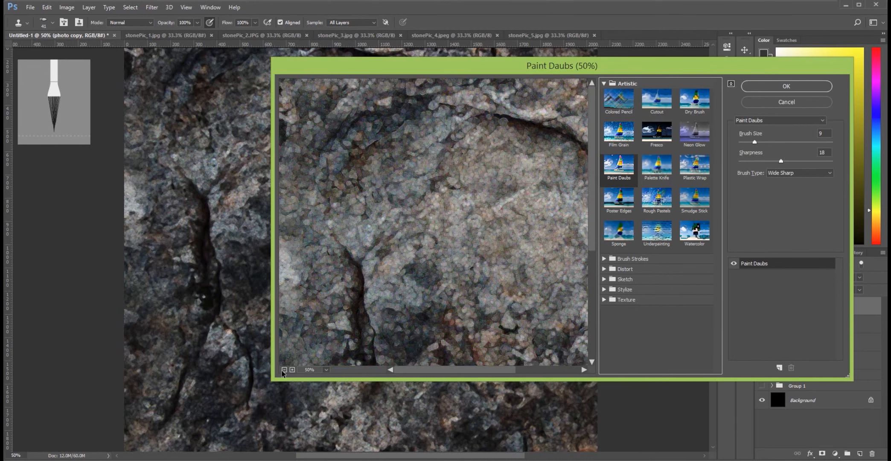
left_click(285, 370)
left_click(284, 369)
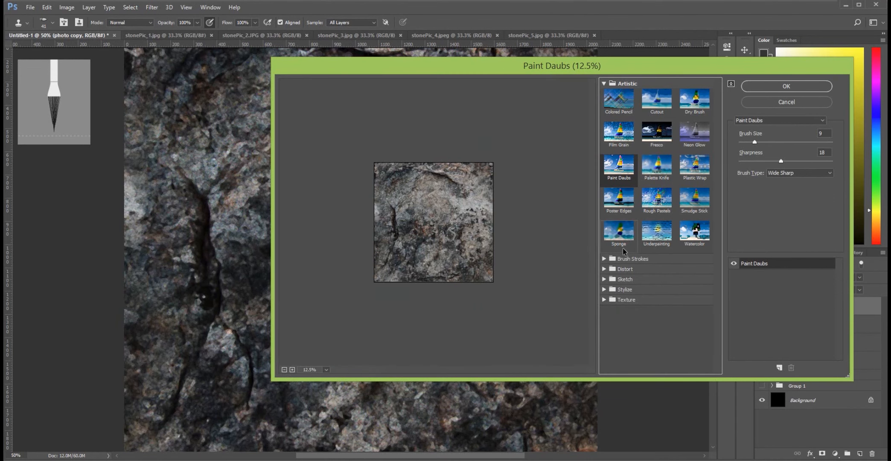
Apply the Accented Edges brush strokes filter to photo copy with edge width 1, edge brightness 0 and smoothness 10.
left_click(604, 258)
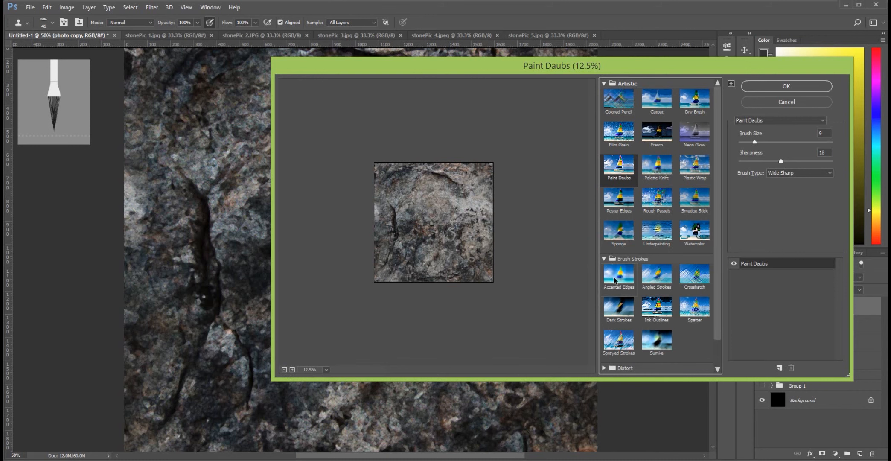
left_click(618, 275)
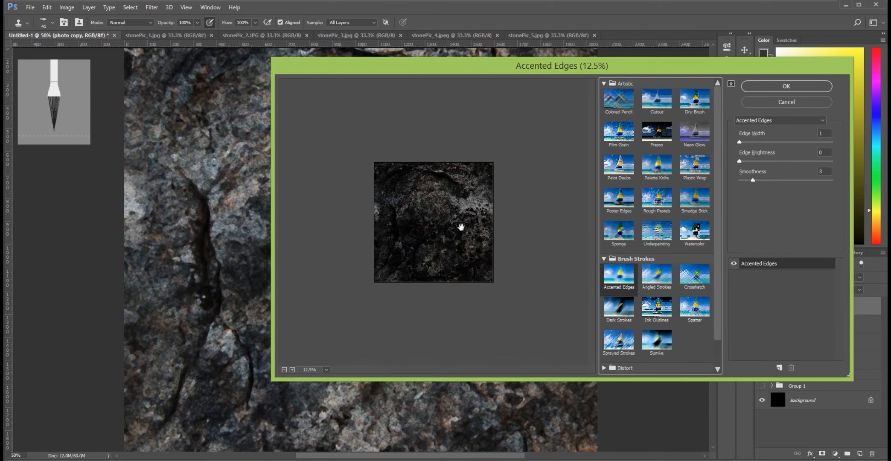
left_click(293, 369)
left_click(293, 370)
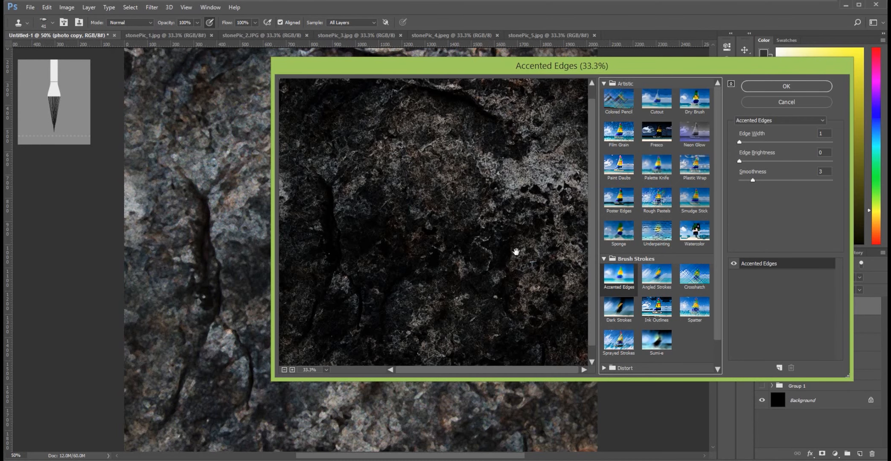
left_click(516, 252, "alt")
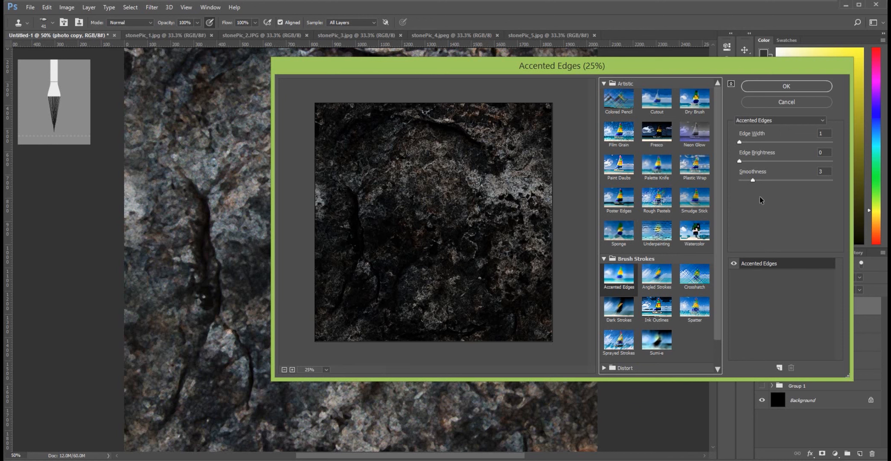
left_click_drag(752, 181, 794, 188)
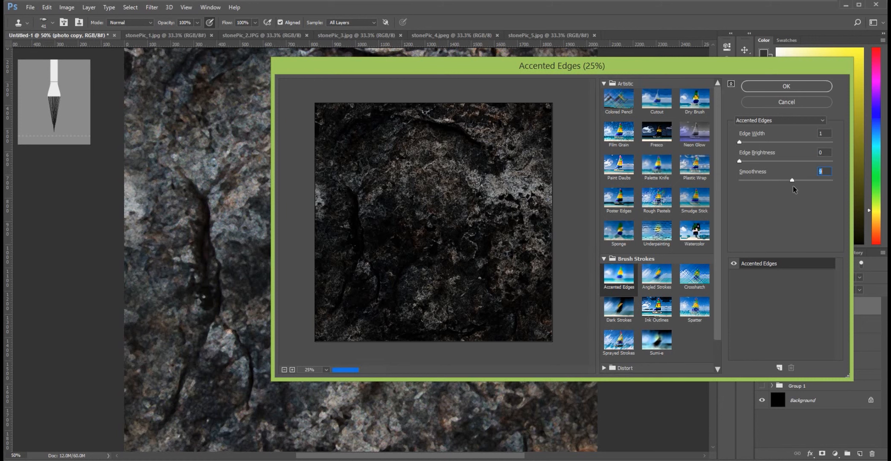
left_click_drag(794, 190, 802, 189)
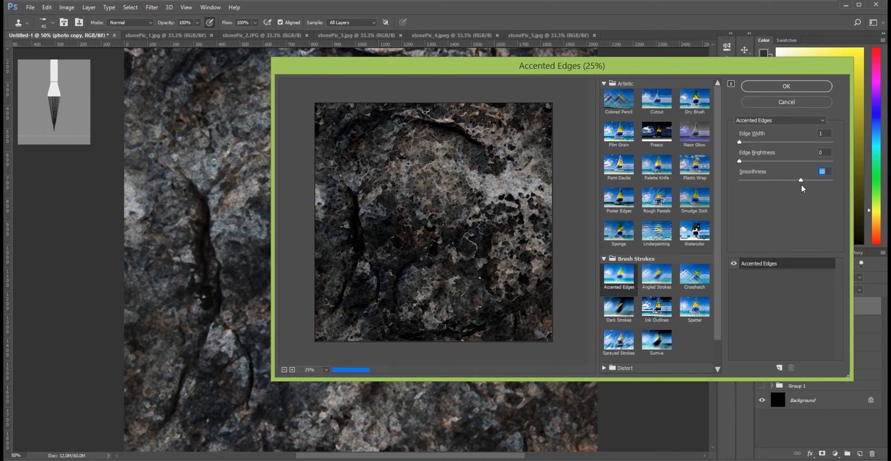
left_click_drag(740, 143, 701, 140)
left_click(783, 88)
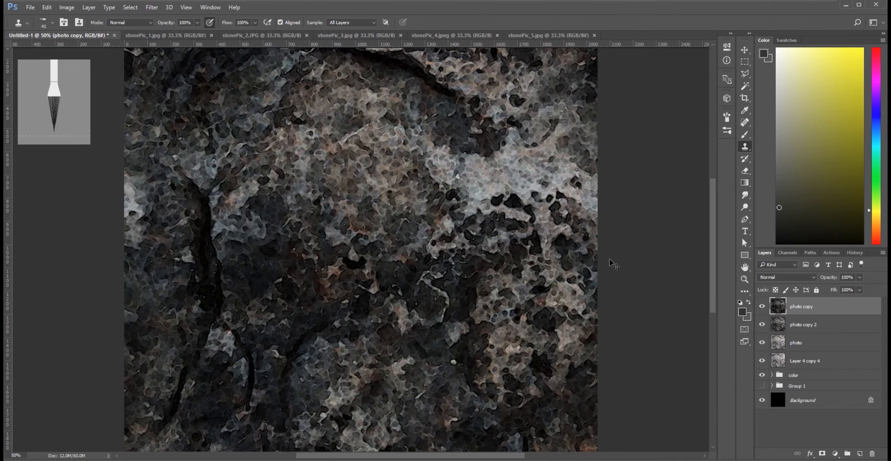
Hide the photo copy 2 layer and place a duplicate of the photo layer directly below photo copy.
key("ctrl+minus")
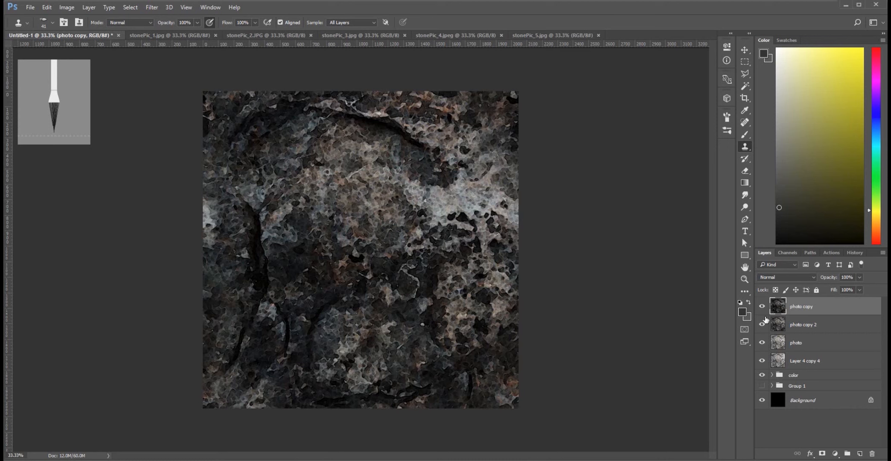
left_click(762, 325)
left_click(762, 307)
left_click(762, 306)
left_click(807, 345)
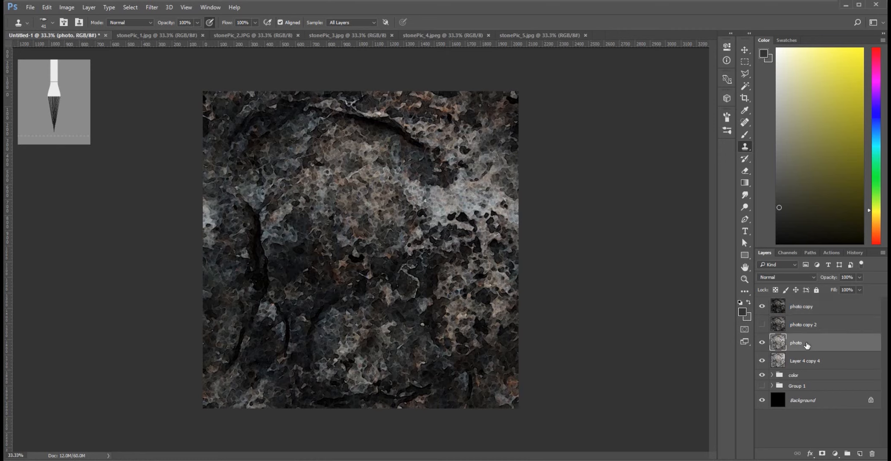
left_click_drag(807, 345, 806, 318)
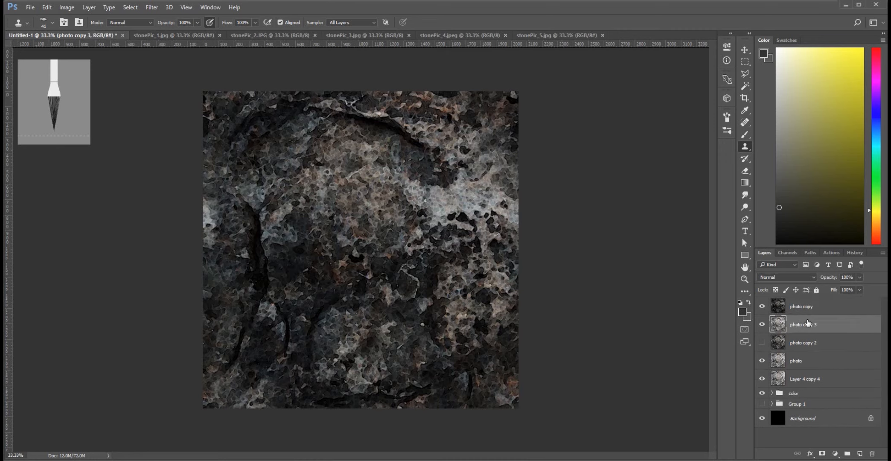
left_click(762, 306)
Try the darkening and lightening blend modes on the photo copy layer and set it to Screen.
left_click(800, 308)
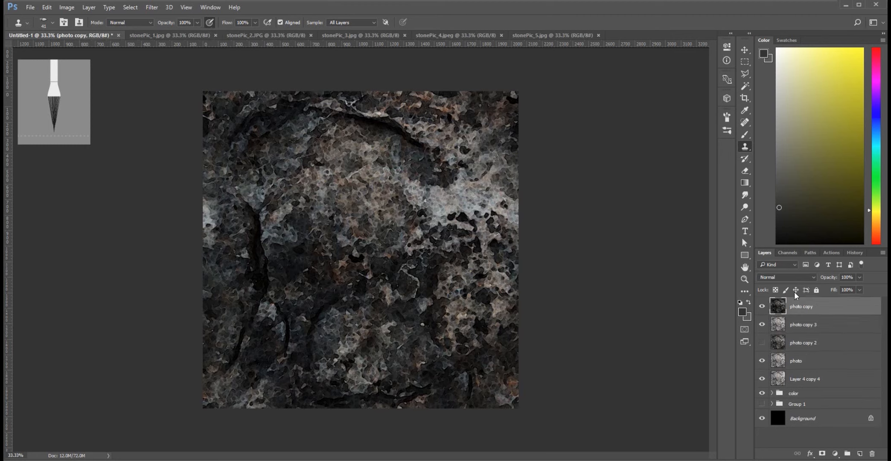
left_click(781, 277)
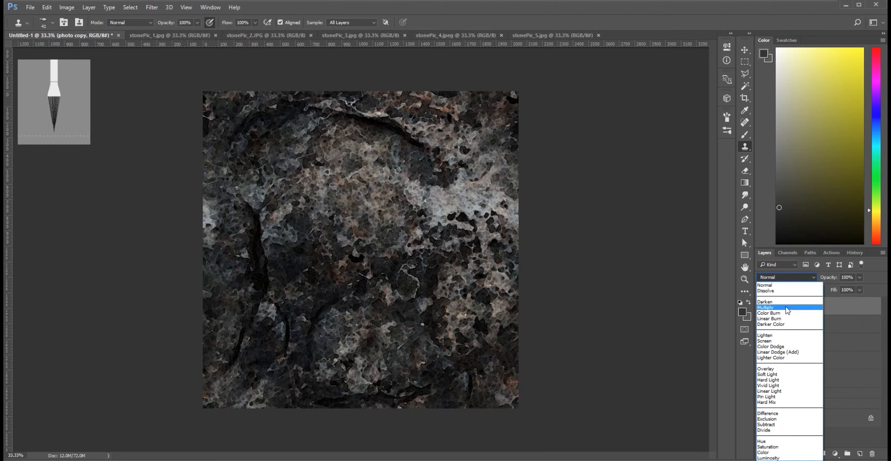
left_click(781, 285)
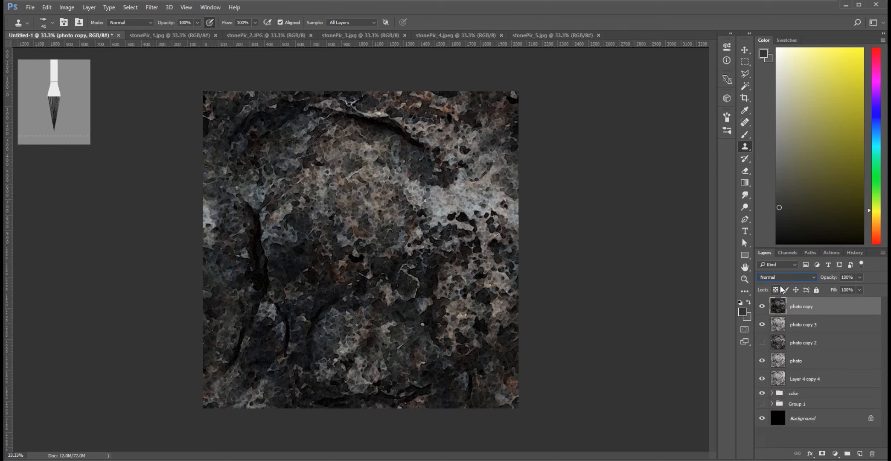
key("Down")
key("Down")
key("Down")
key("Down")
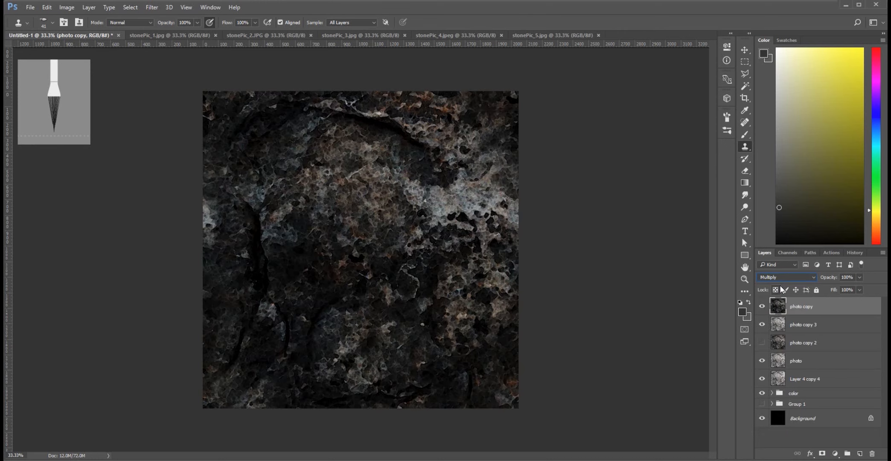
key("Down")
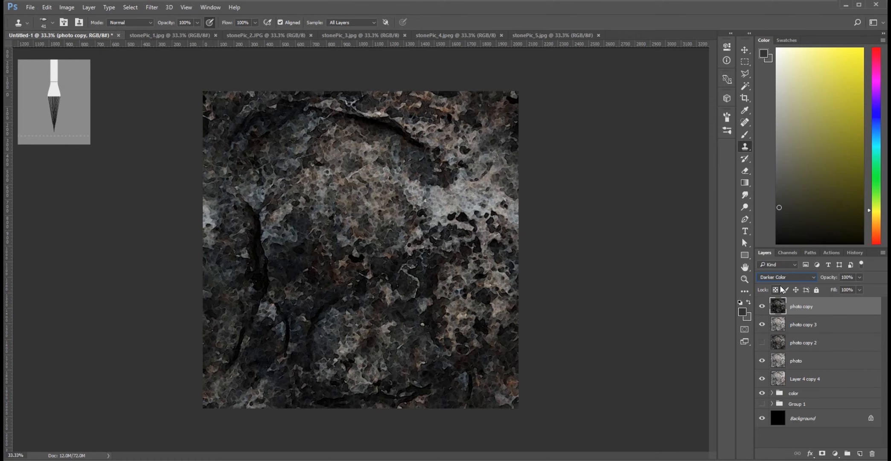
key("Down")
key("Down")
key("Down")
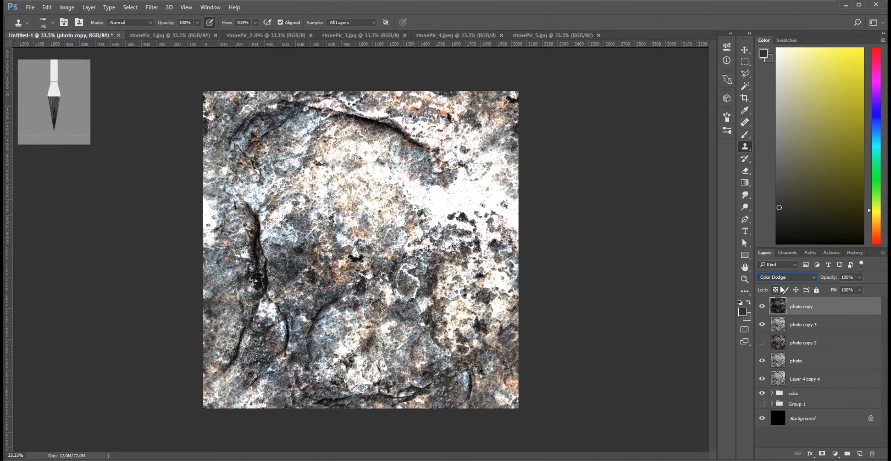
key("Up")
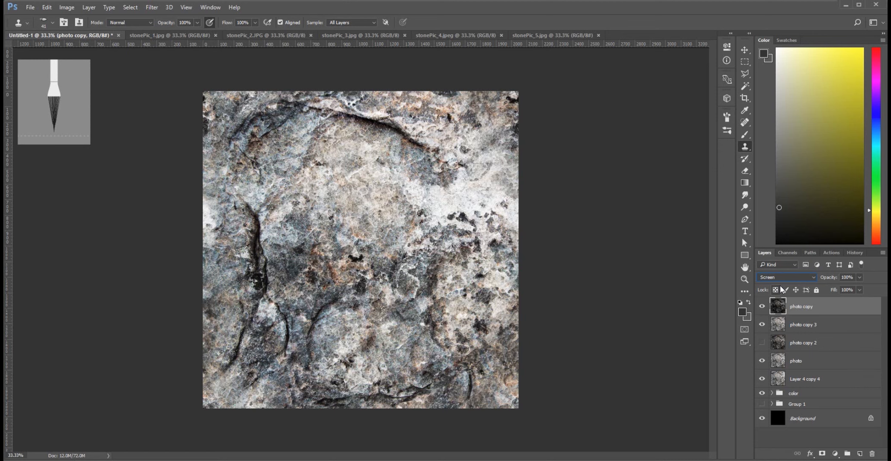
Compare the blend modes up to Difference on the photo copy layer and return it to Screen.
key("ctrl+plus")
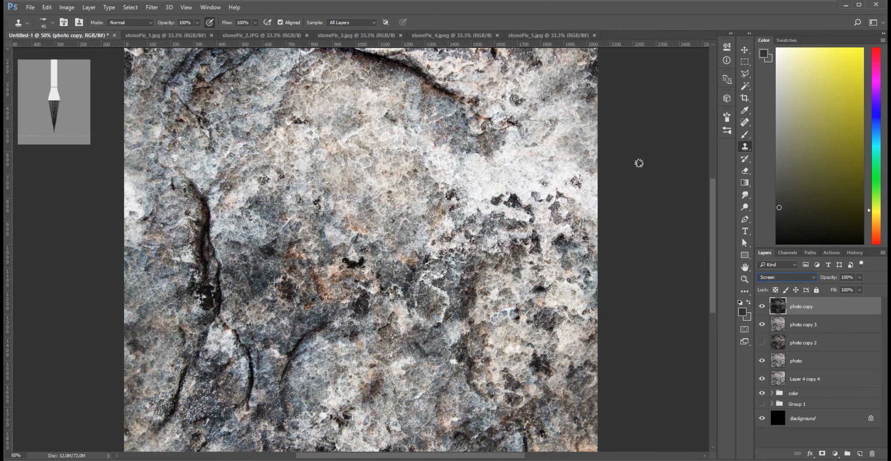
key("Down")
key("Down")
key("Down")
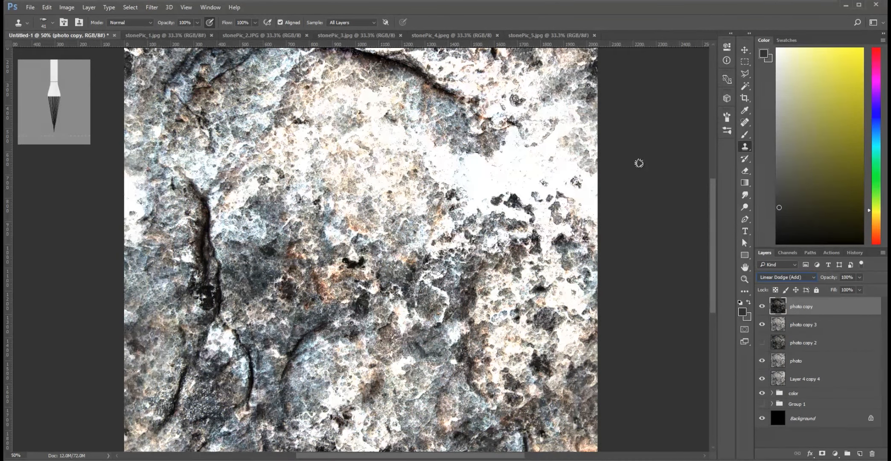
key("Down")
key("Down")
key("Down")
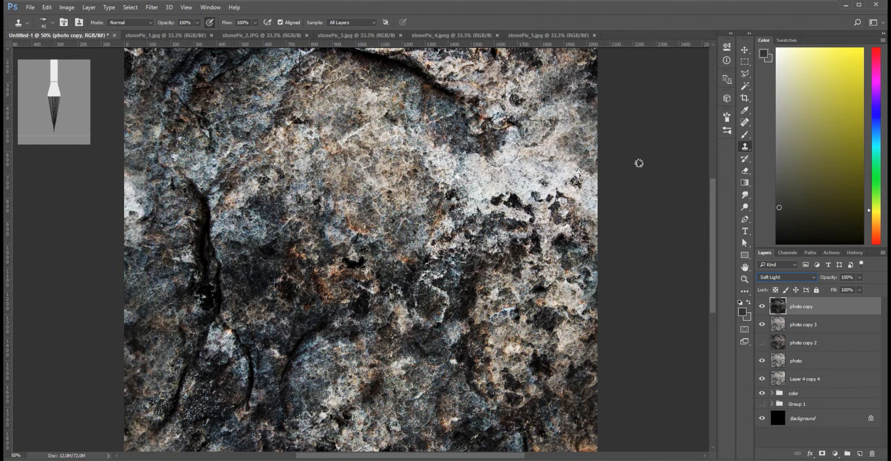
key("Down")
key("Down")
key("Down")
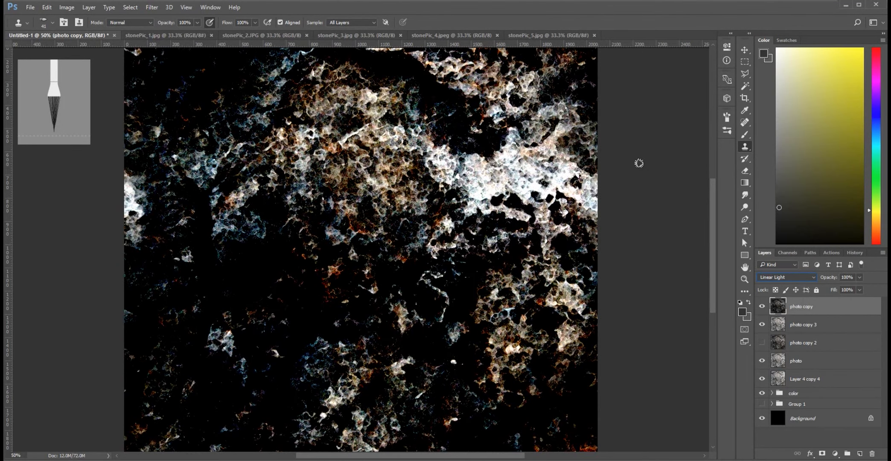
key("Down")
key("Down")
key("Down")
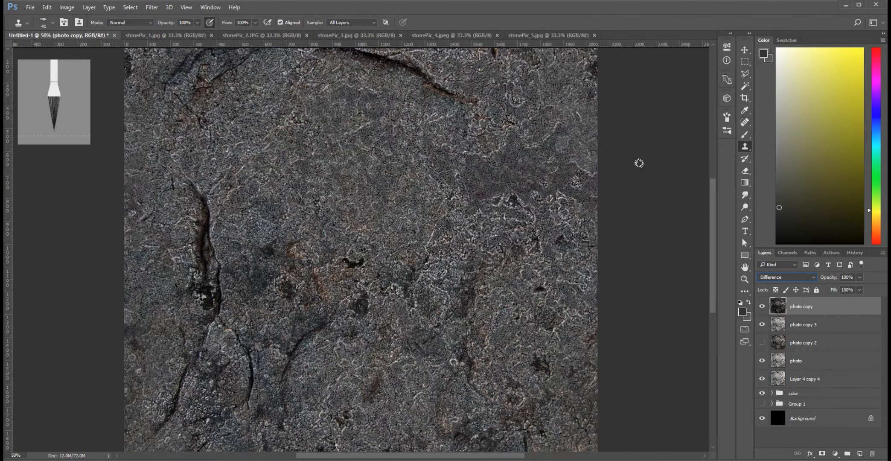
key("Up")
key("Up")
key("Up")
key("Up")
key("Up")
key("Up")
key("Up")
key("Up")
key("Up")
key("Up")
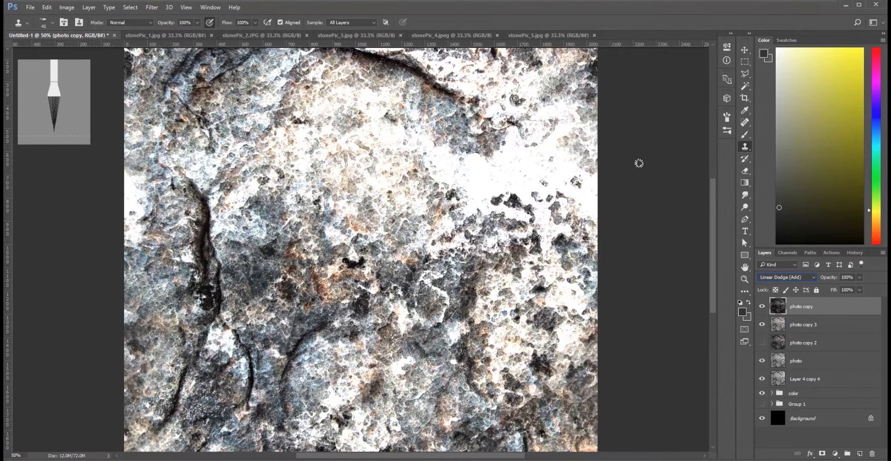
key("Up")
key("Up")
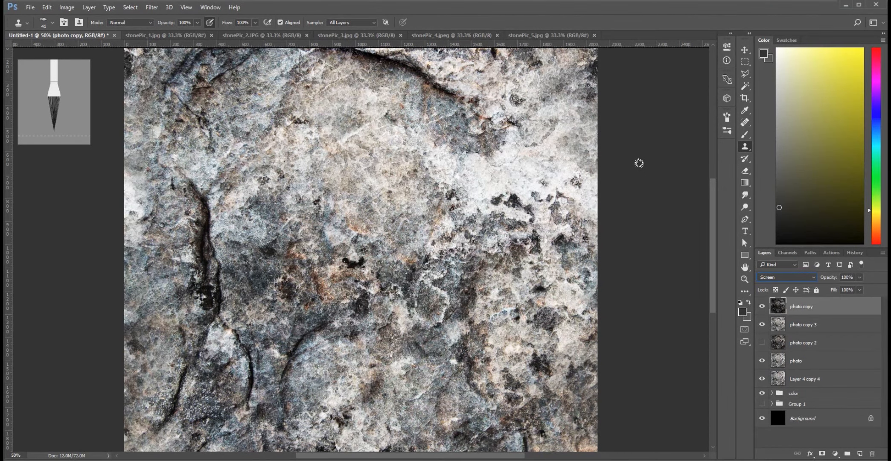
key("ctrl+minus")
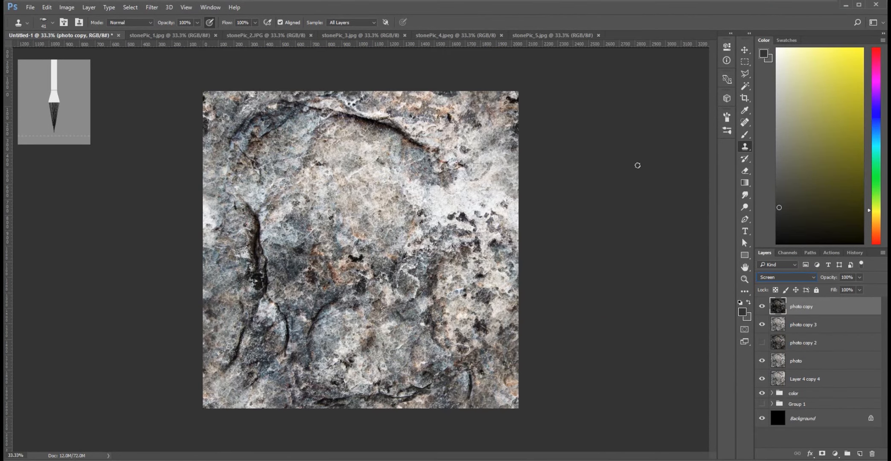
Rename the photo copy layer to "painted" and merge it with photo copy 3.
double_click(804, 308)
type("p")
key("Return")
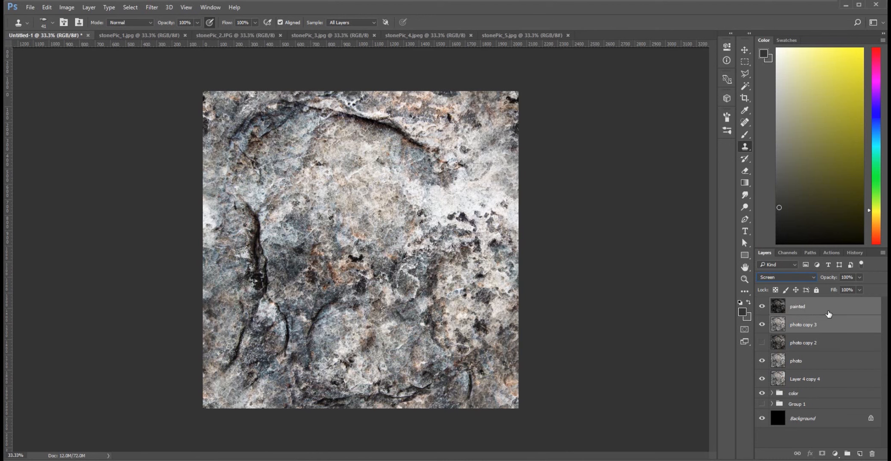
right_click(828, 314)
left_click(623, 383)
Delete the photo copy 2 and Layer 4 copy 4 layers and select the painted layer.
left_click_drag(810, 326, 872, 454)
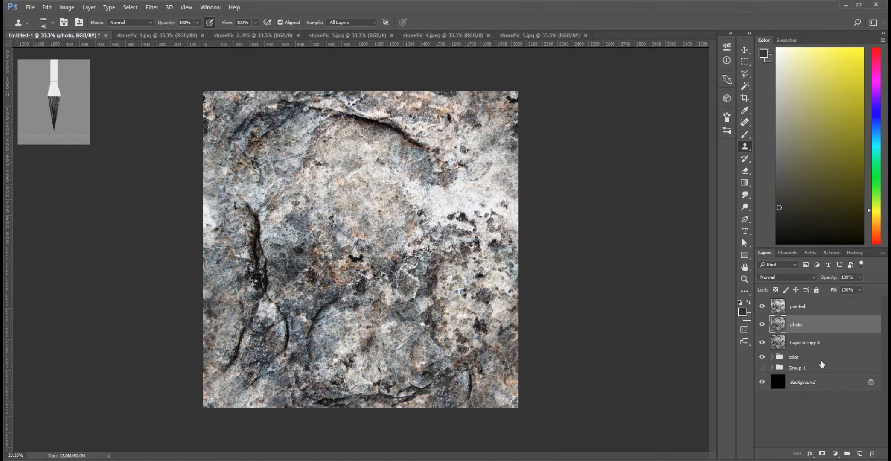
left_click(824, 343)
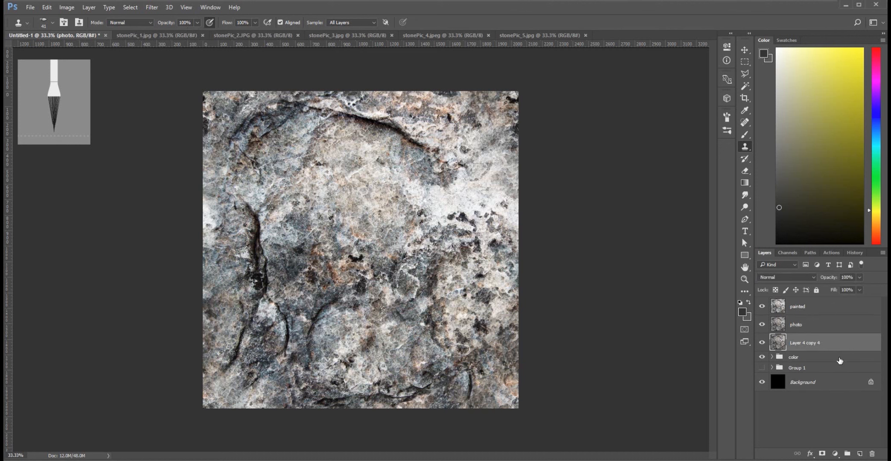
left_click(871, 455)
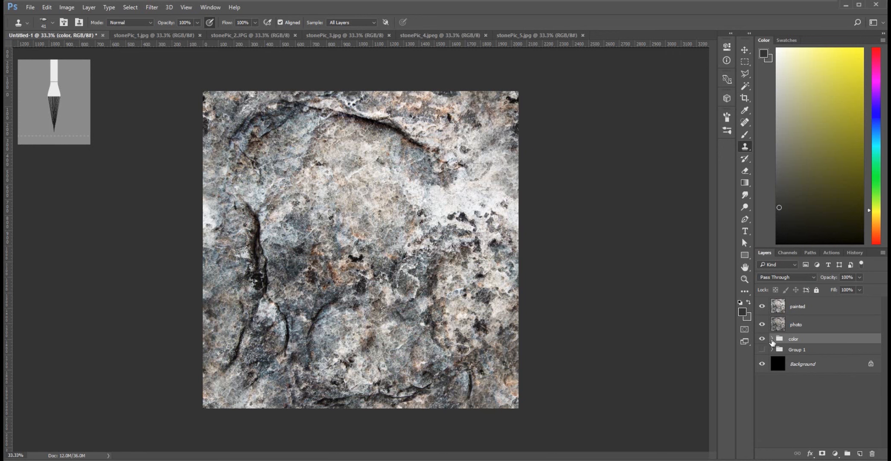
left_click(786, 308)
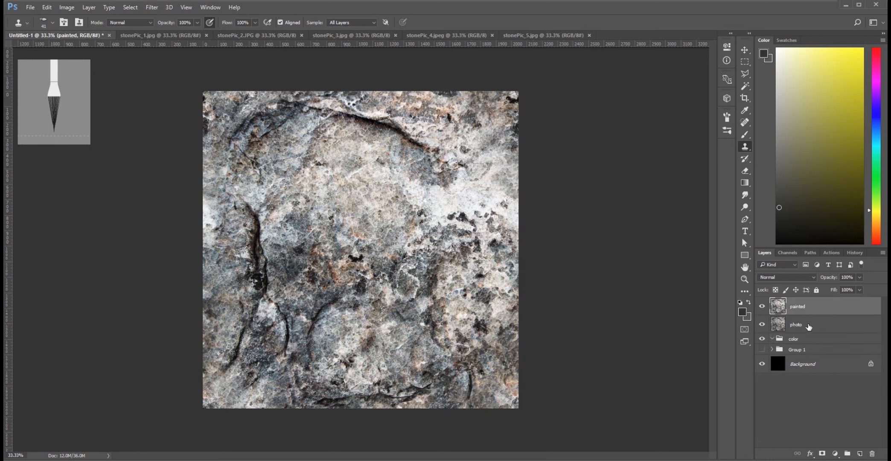
Move the painted and photo layers into the color group and select only the painted layer.
left_click(809, 325, "shift")
left_click_drag(809, 314, 810, 342)
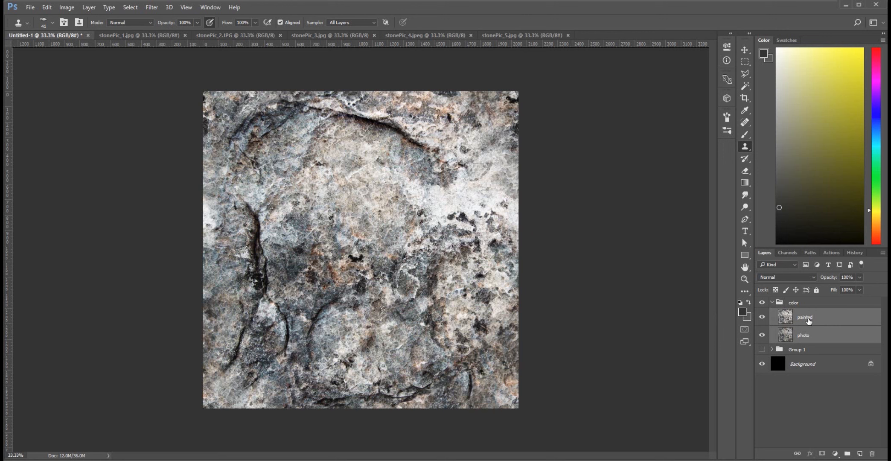
left_click(793, 318)
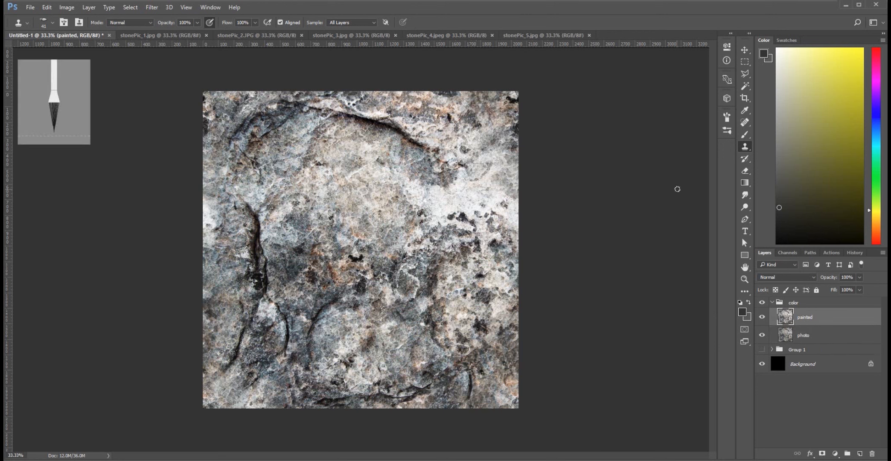
Offset the painted layer by +1024 pixels horizontally and vertically with Wrap Around, and take up the Clone Stamp tool.
left_click(152, 8)
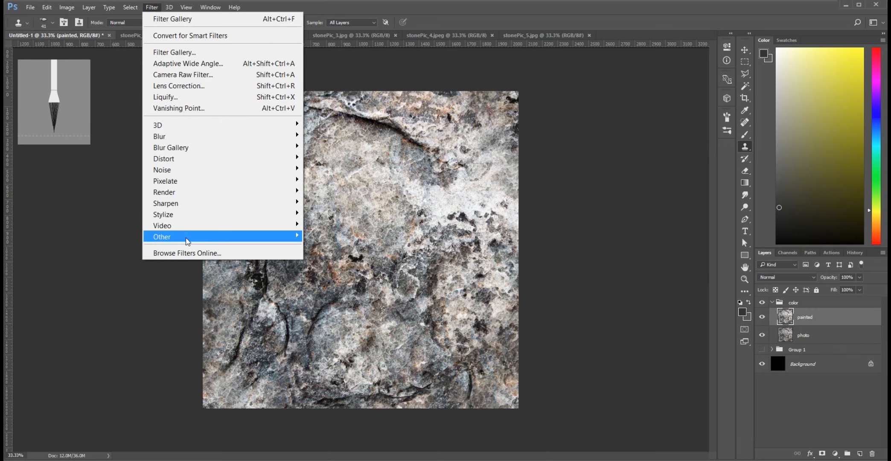
mouse_move(150, 237)
left_click(115, 293)
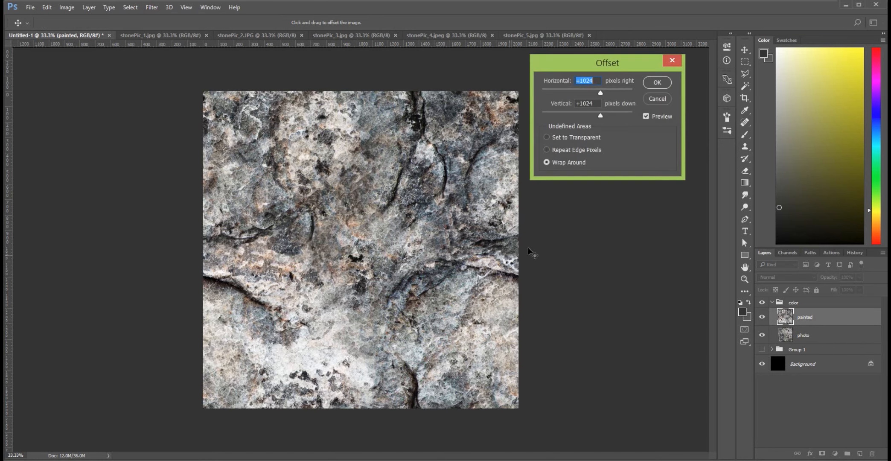
left_click(658, 82)
key("s")
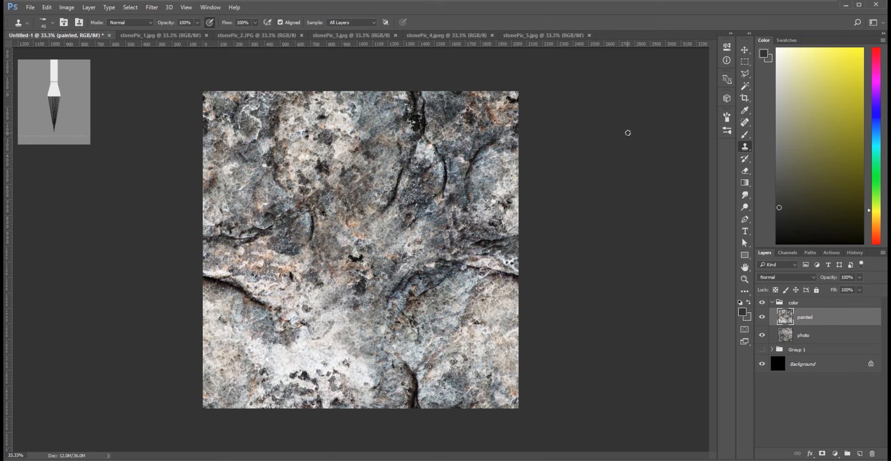
Clone light stone texture over the vertical seam in the upper middle of the painted layer.
key("ctrl+plus")
key("ctrl+plus")
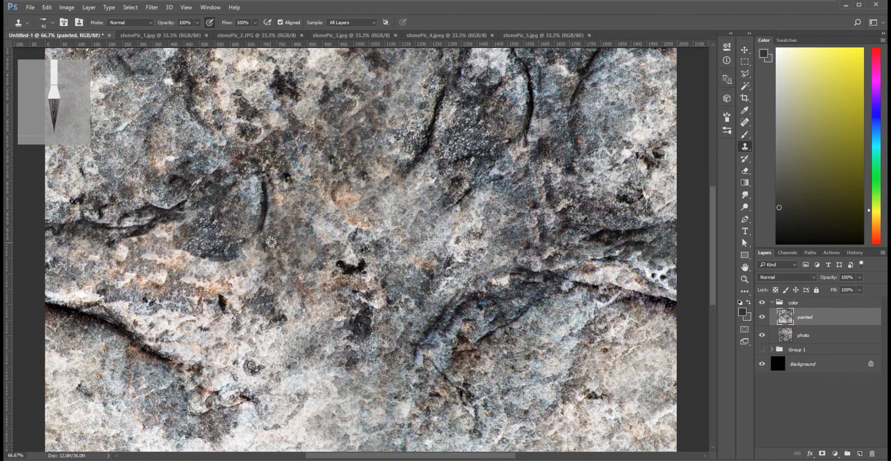
left_click_drag(425, 220, 420, 386)
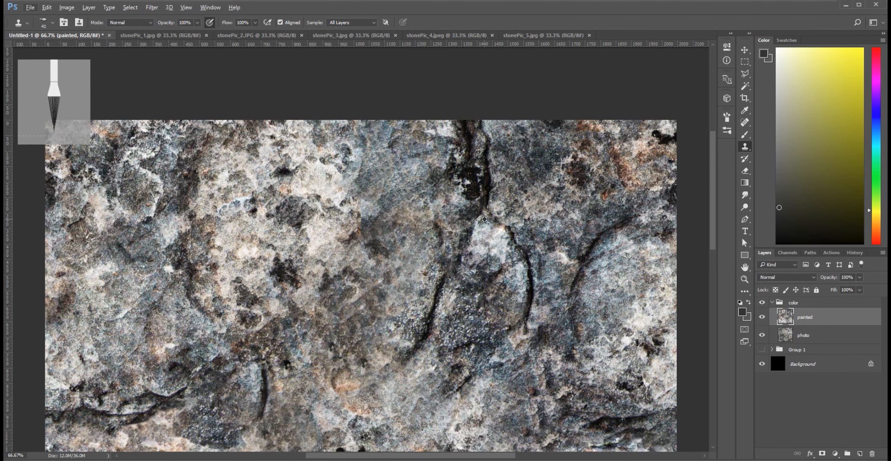
key("alt")
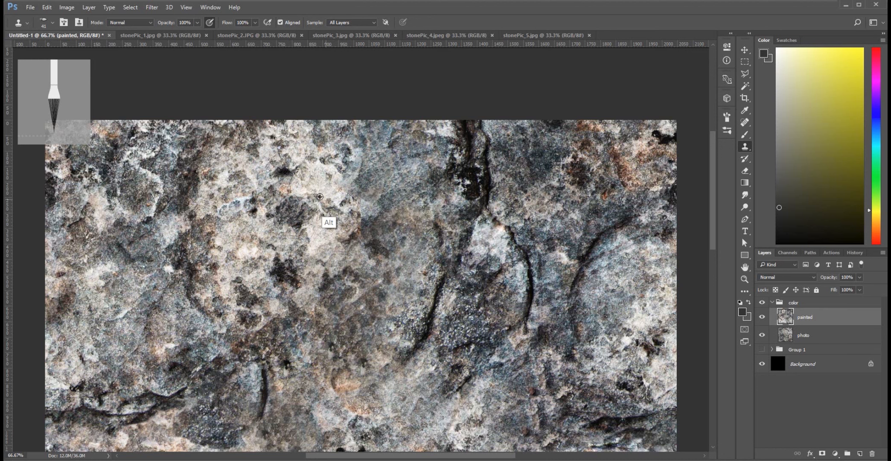
left_click(322, 192, "alt")
mouse_move(357, 219)
left_mouse_down()
mouse_move(362, 228)
mouse_move(359, 198)
left_mouse_up()
Check the rest of the seam and clone stone texture over it near the lower middle edge of the painted layer.
key("space")
left_click_drag(414, 318, 401, 170)
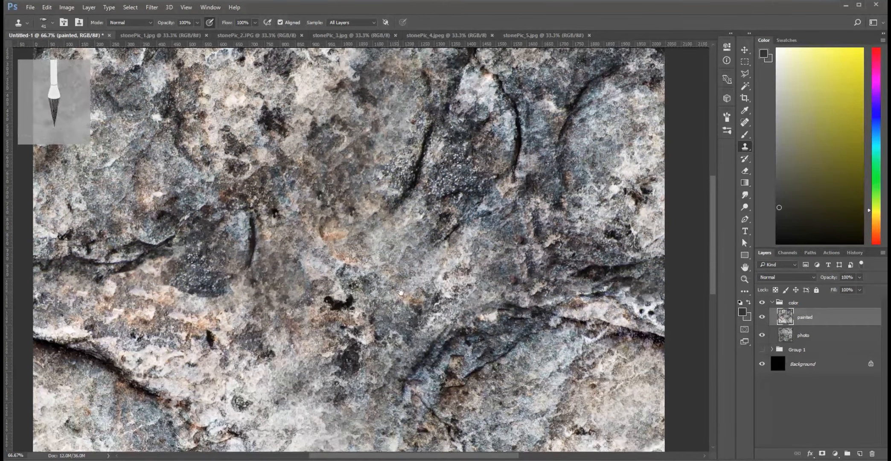
left_click_drag(393, 295, 400, 274)
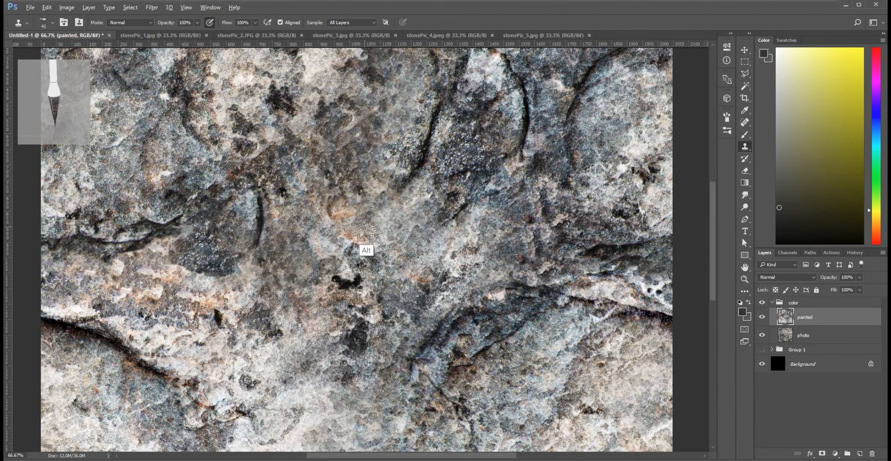
key("space")
left_click_drag(452, 359, 447, 125)
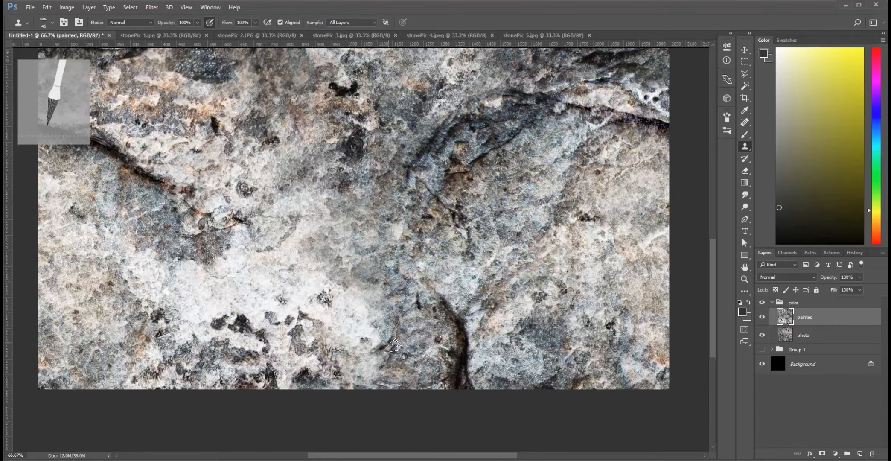
left_click(376, 360, "alt")
mouse_move(358, 382)
left_mouse_down()
mouse_move(349, 388)
mouse_move(349, 379)
left_mouse_up()
key("space")
left_click_drag(430, 198, 392, 306)
left_click_drag(383, 335, 362, 416)
left_click_drag(370, 305, 377, 357)
mouse_move(292, 366)
left_mouse_down()
mouse_move(488, 333)
mouse_move(349, 292)
left_mouse_up()
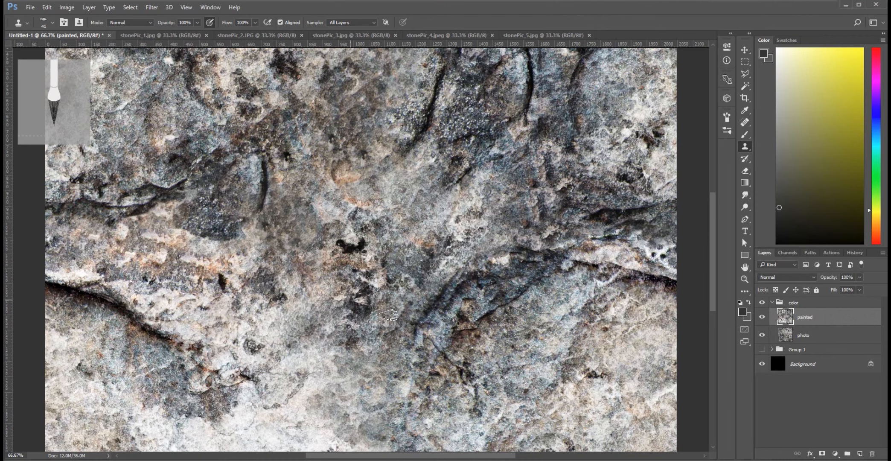
Reapply the Offset filter with the same settings to the painted layer and view the whole texture.
left_click(152, 7)
left_click(162, 19)
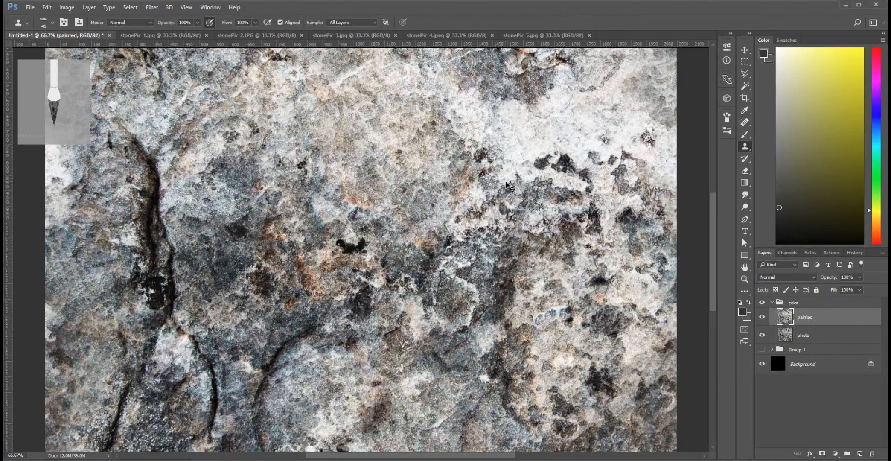
key("ctrl+minus")
key("ctrl+minus")
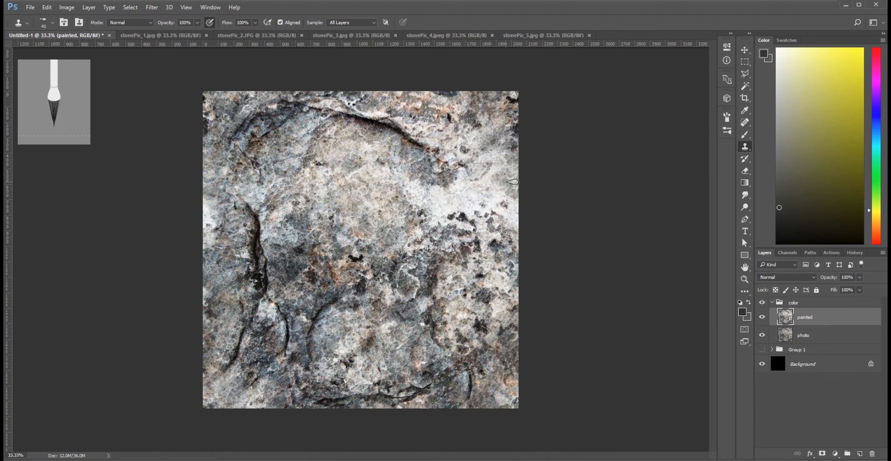